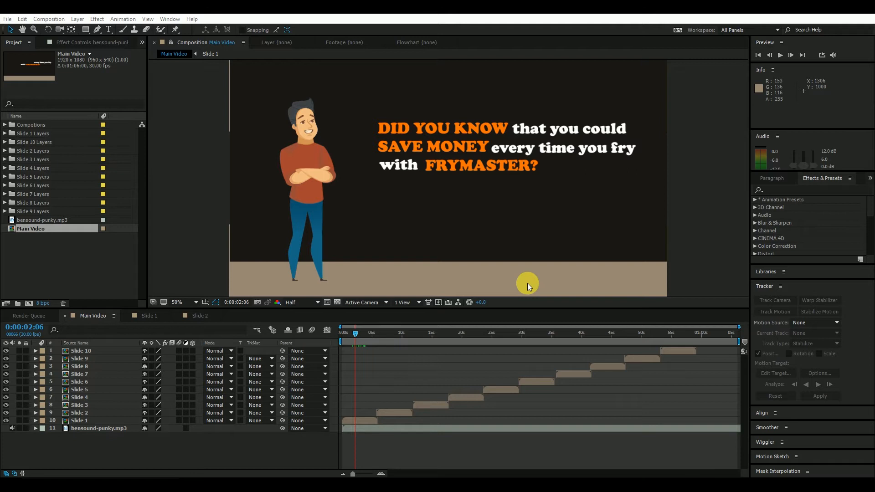
- Open the Slide 1 composition from the main timeline and move the current time to 0:00:00:29
drag(357, 339, 342, 332)
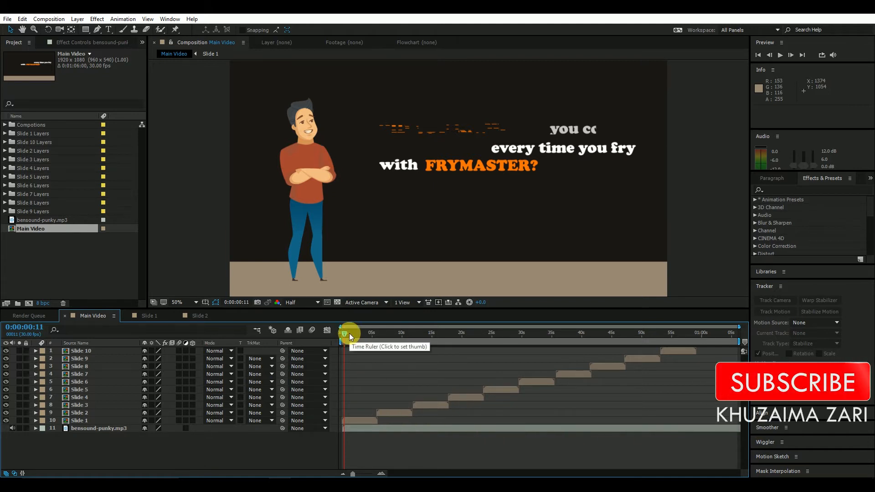
double_click(354, 421)
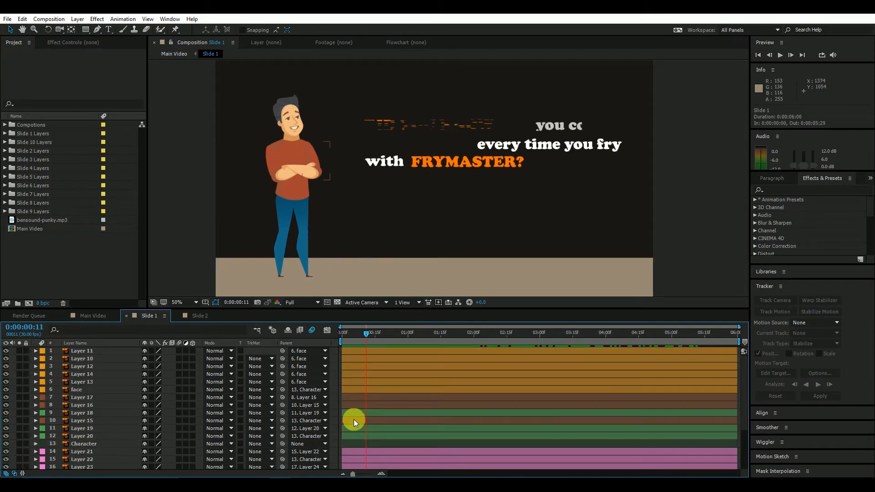
drag(365, 335, 405, 333)
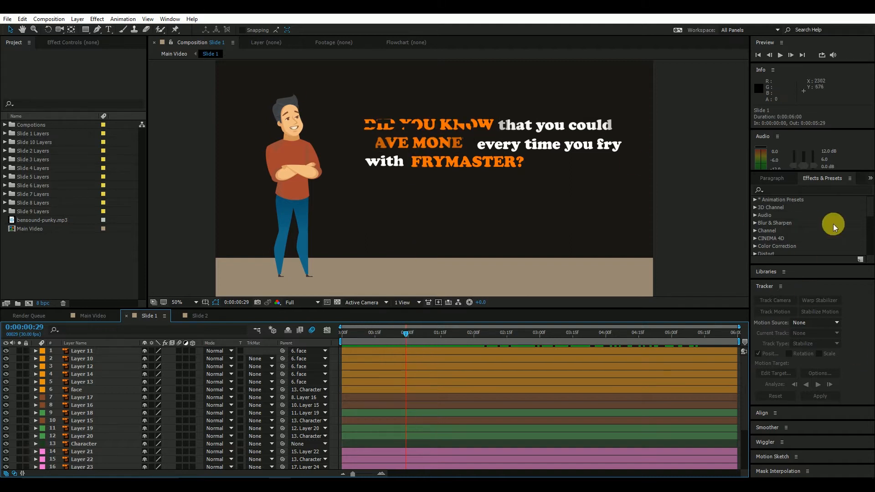
- Expand the Text folder of the animation presets and look through its preset categories
click(755, 201)
scroll(777, 232, down, 3)
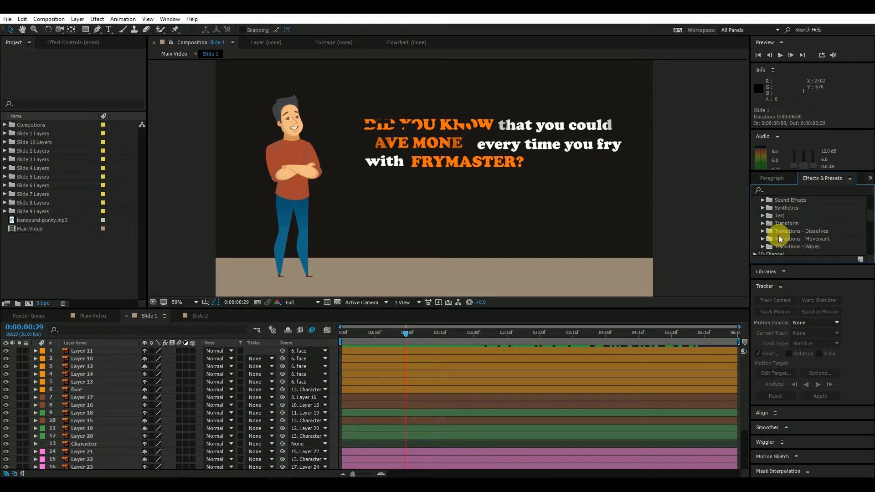
click(763, 216)
scroll(809, 218, down, 2)
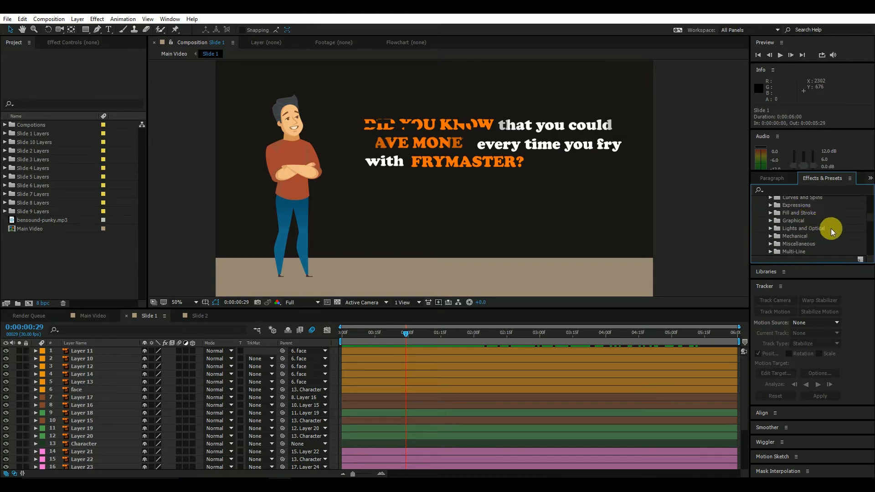
scroll(831, 231, up, 2)
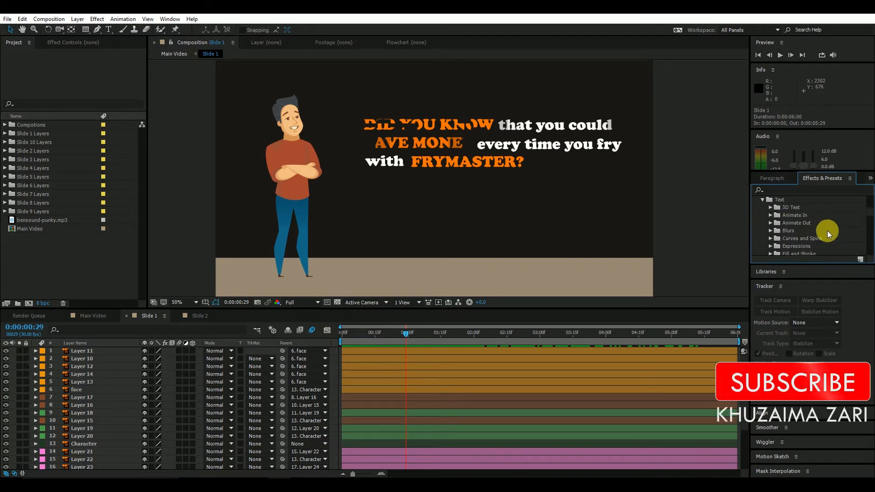
scroll(828, 229, down, 1)
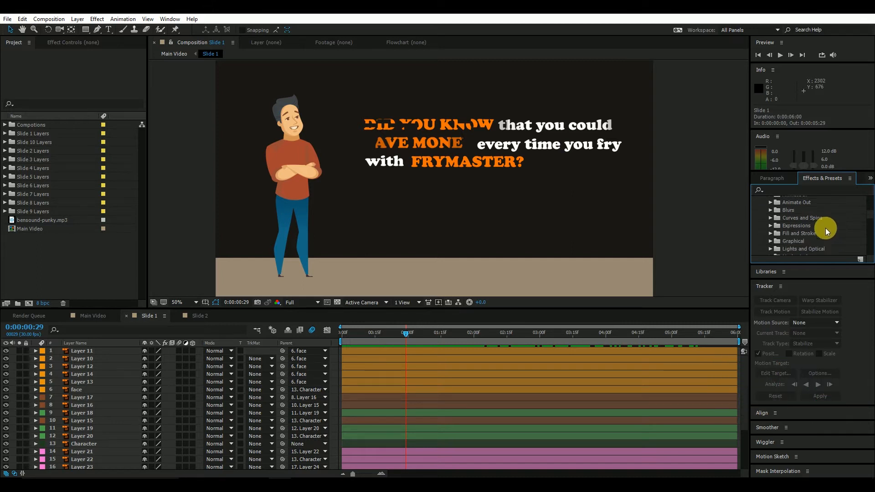
scroll(825, 228, up, 1)
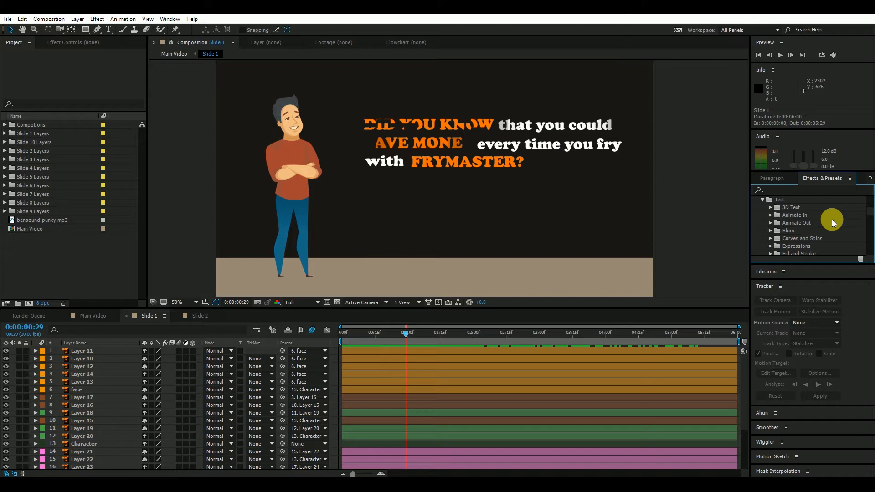
scroll(832, 220, down, 1)
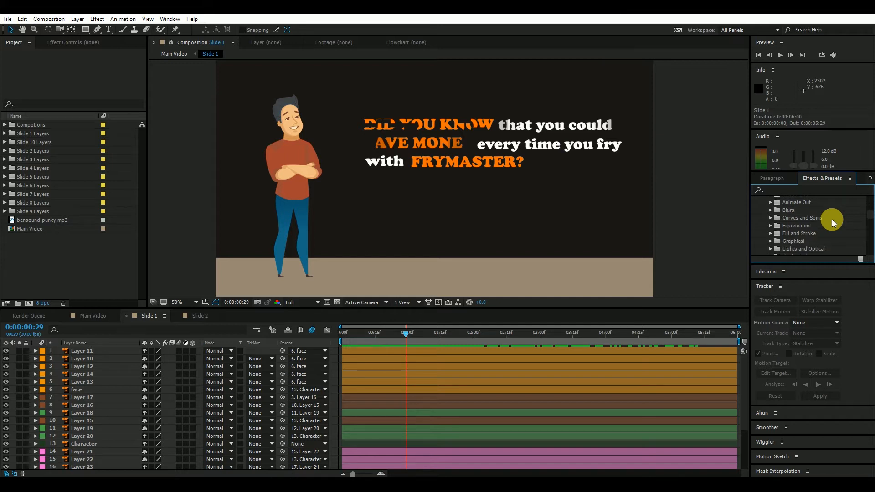
scroll(832, 219, down, 1)
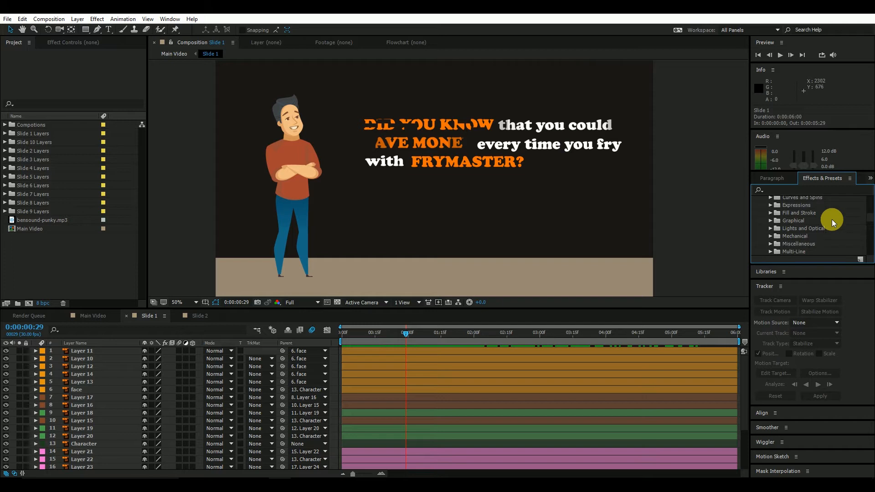
scroll(832, 215, down, 1)
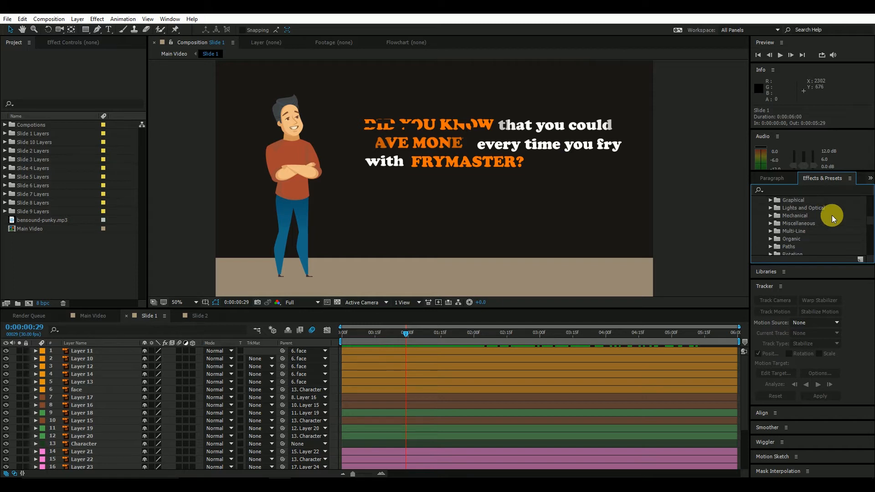
scroll(830, 226, down, 1)
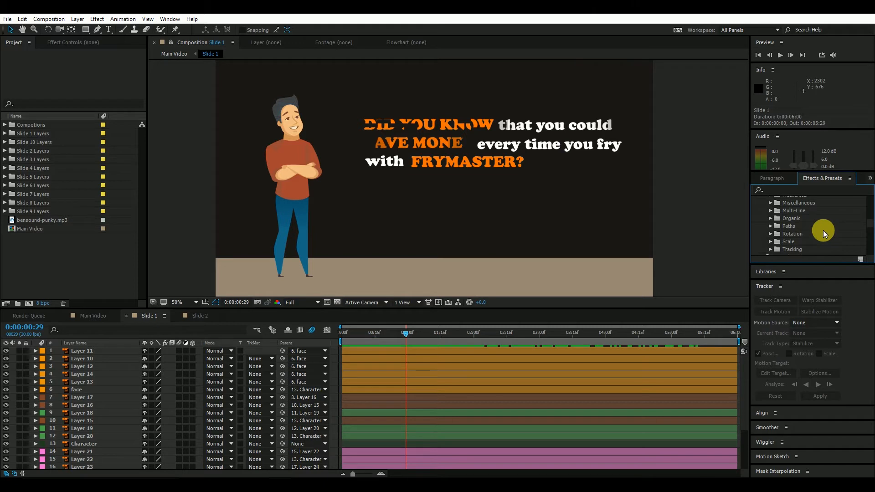
scroll(824, 231, down, 1)
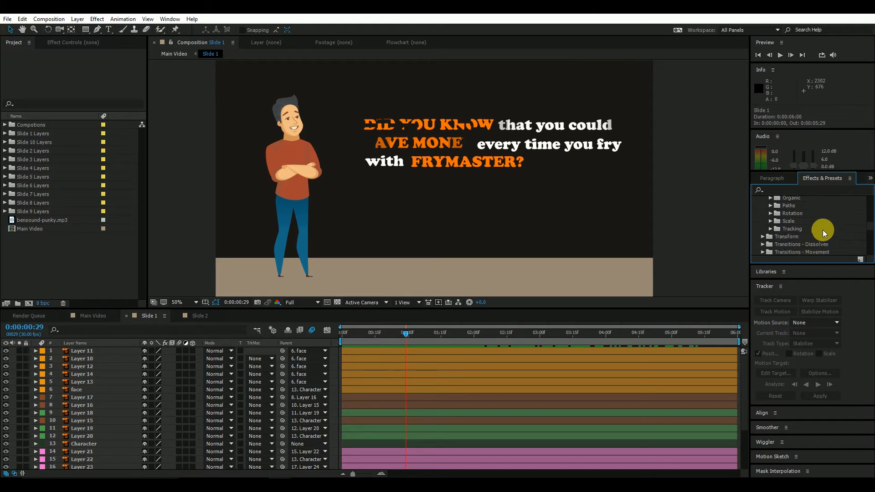
scroll(823, 230, up, 1)
scroll(823, 230, up, 2)
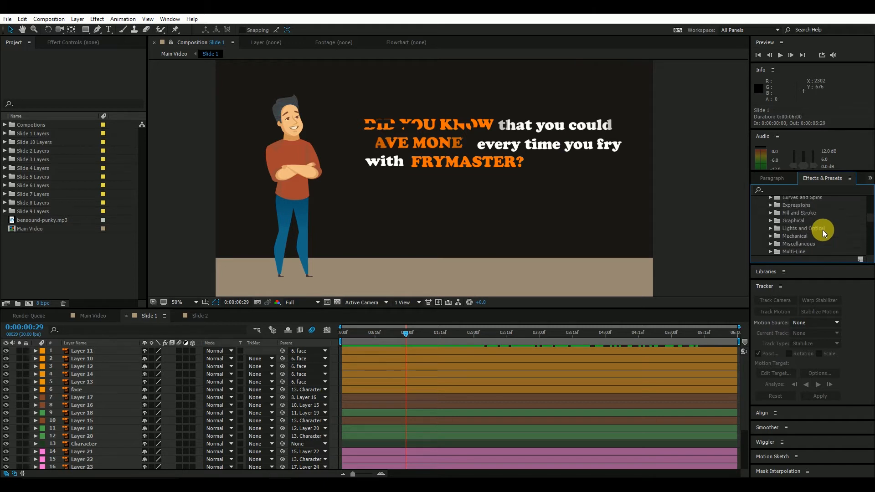
scroll(822, 230, up, 2)
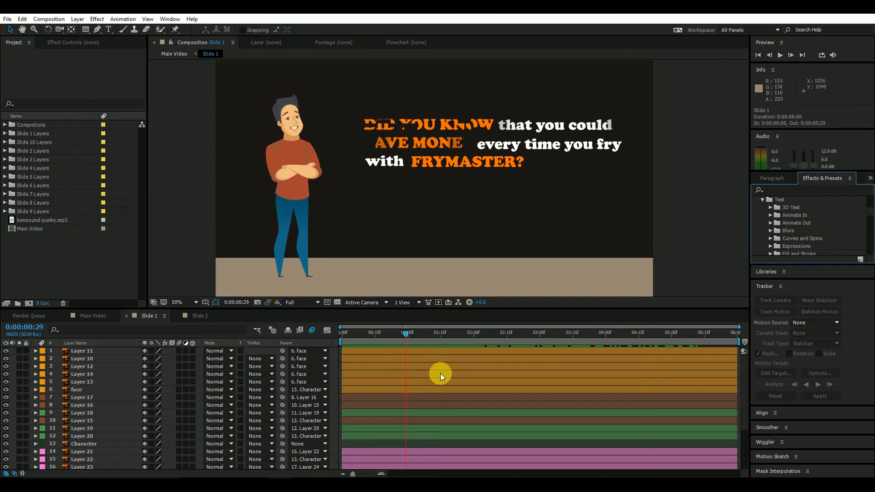
- Expand the Mask Fade Controls effect of the "that you could" layer and scrub through its reveal to 0:00:01:09
mouse_move(406, 339)
mouse_down()
mouse_move(368, 337)
mouse_move(410, 332)
mouse_up()
click(545, 116)
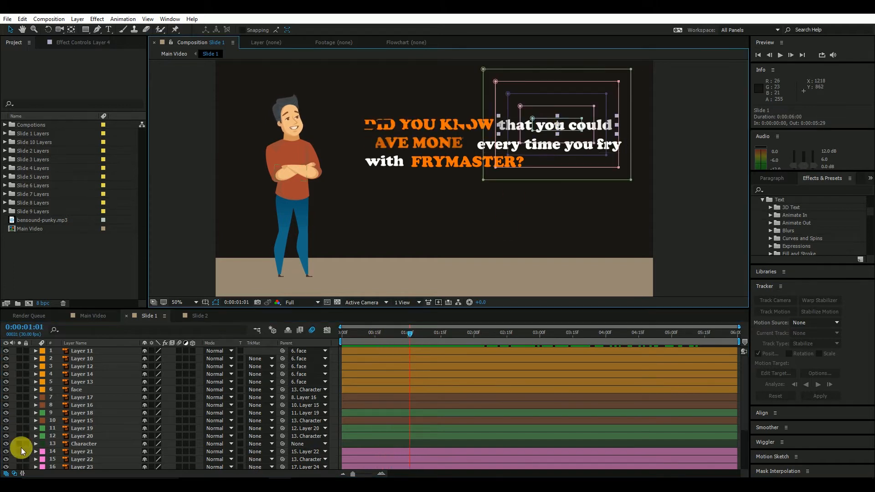
scroll(100, 415, down, 3)
click(35, 426)
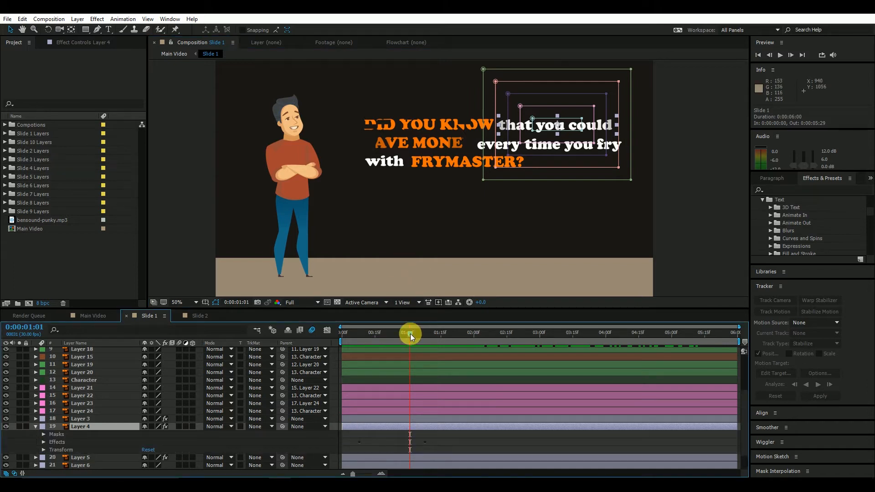
drag(410, 334, 395, 333)
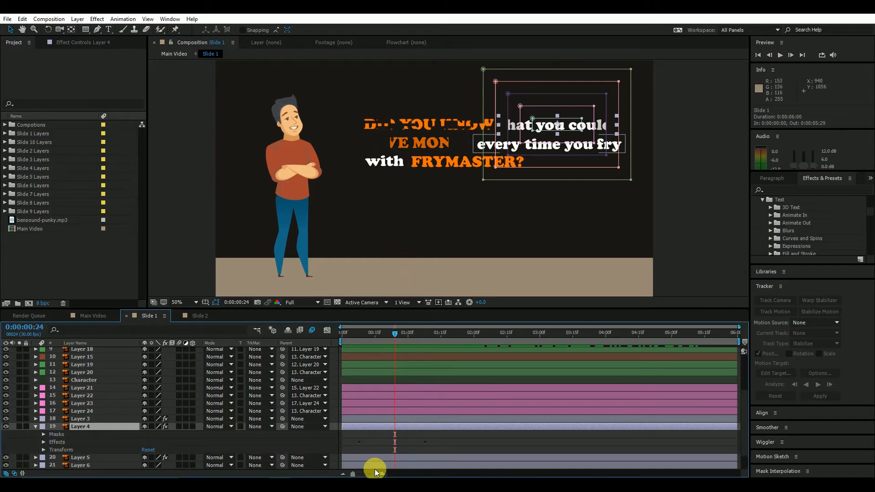
click(43, 442)
scroll(182, 433, down, 2)
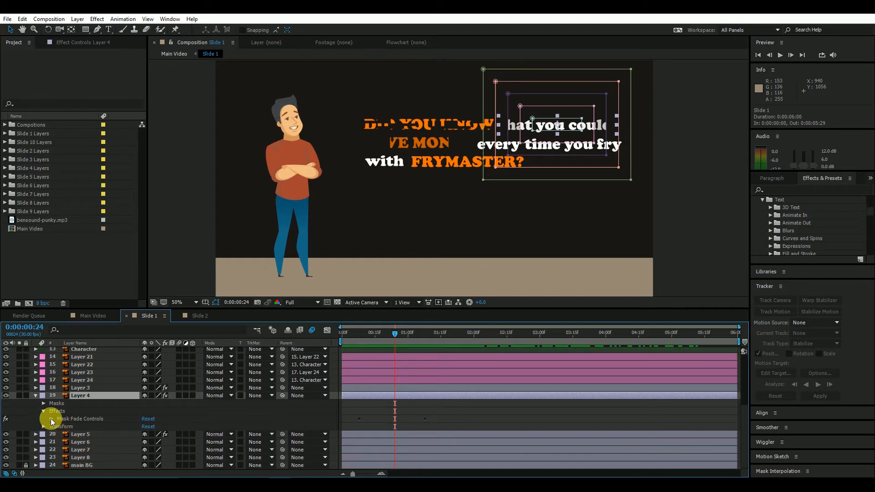
click(51, 419)
drag(394, 335, 403, 335)
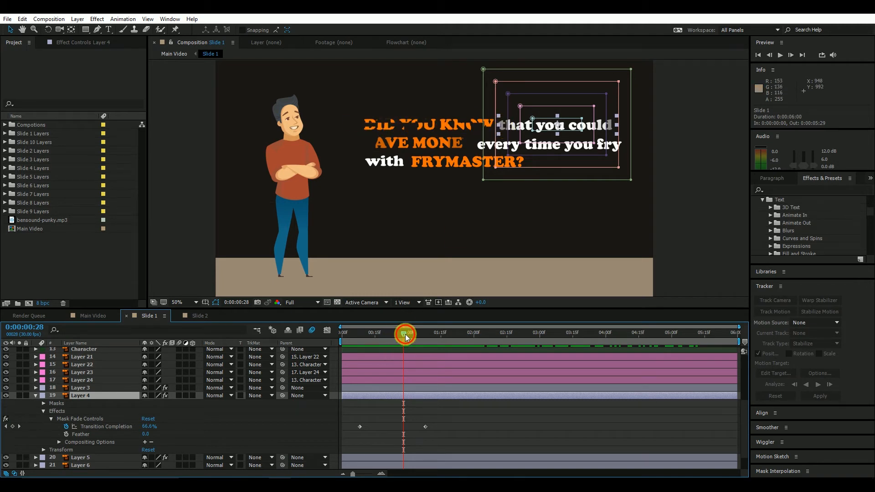
drag(405, 335, 429, 337)
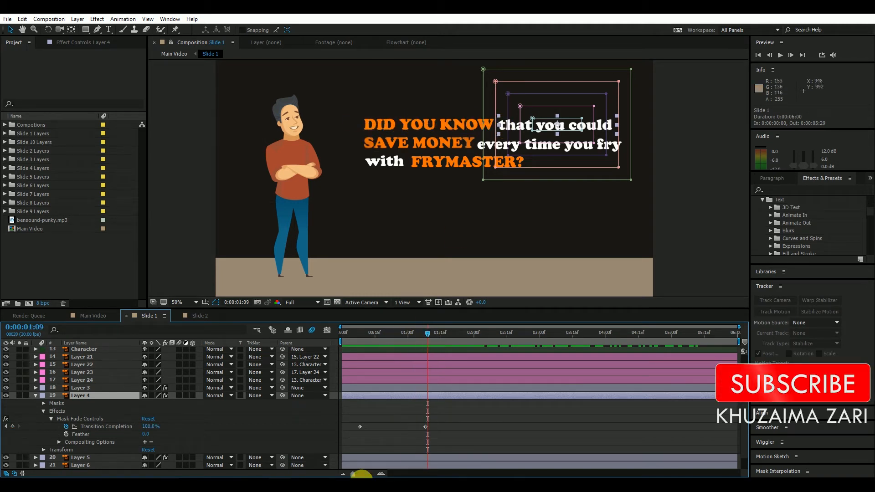
- Shift both Transition Completion keyframes of Layer 4 later so that the first one sits at 0:00:01:09
drag(352, 419, 463, 442)
drag(360, 426, 430, 435)
click(494, 409)
drag(497, 345, 426, 351)
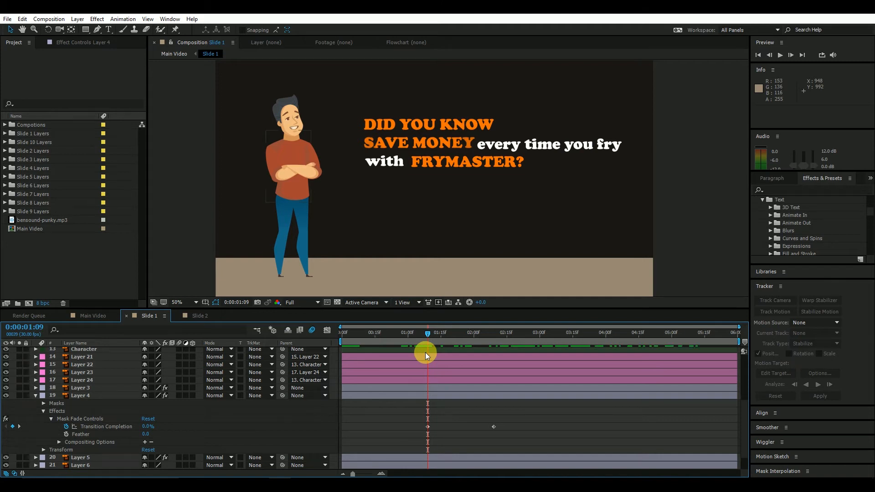
key(ctrl+z)
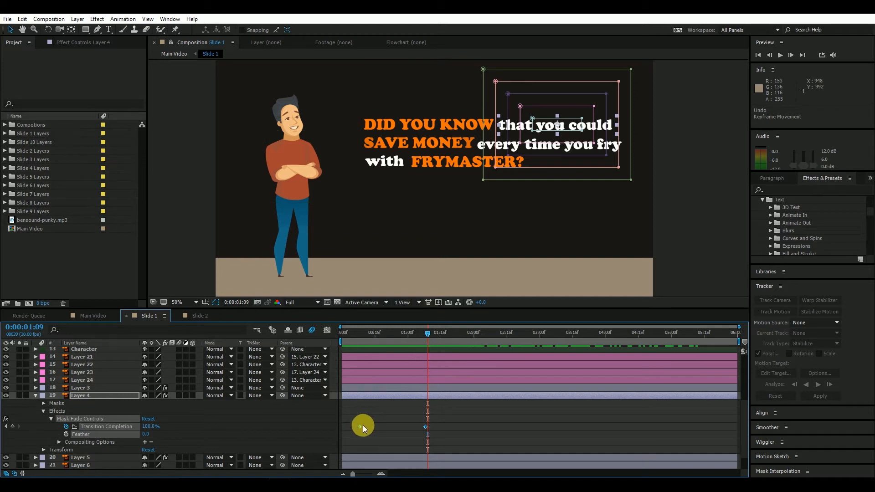
key(ctrl+shift+z)
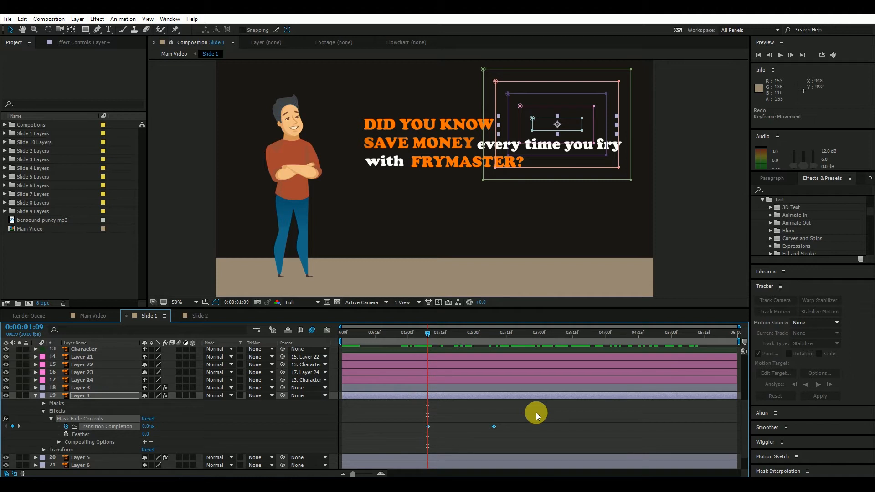
- Move Layer 4's second Transition Completion keyframe to 0:00:01:29 and preview the shortened text reveal
key(shift+Page_Down)
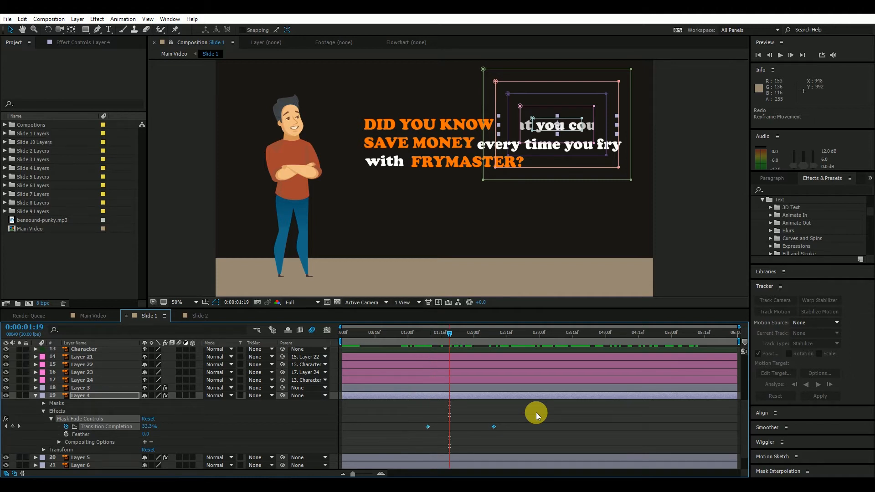
key(shift+Page_Down)
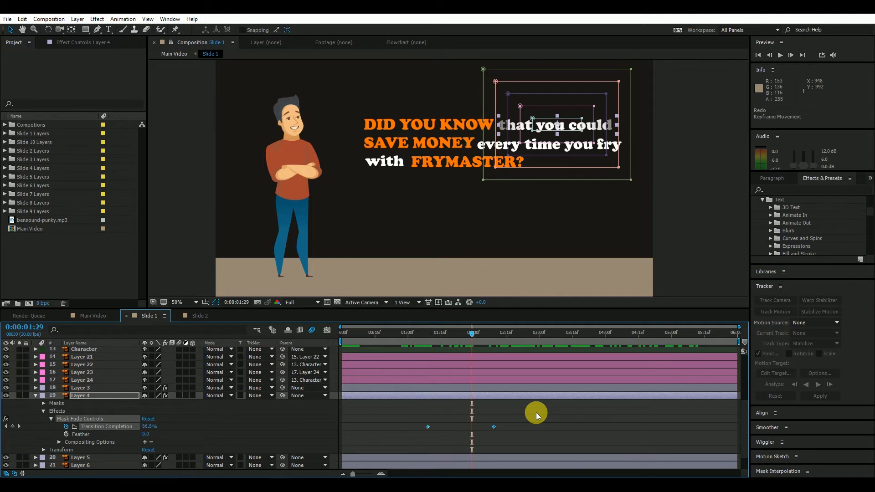
click(494, 427)
drag(497, 428, 472, 431)
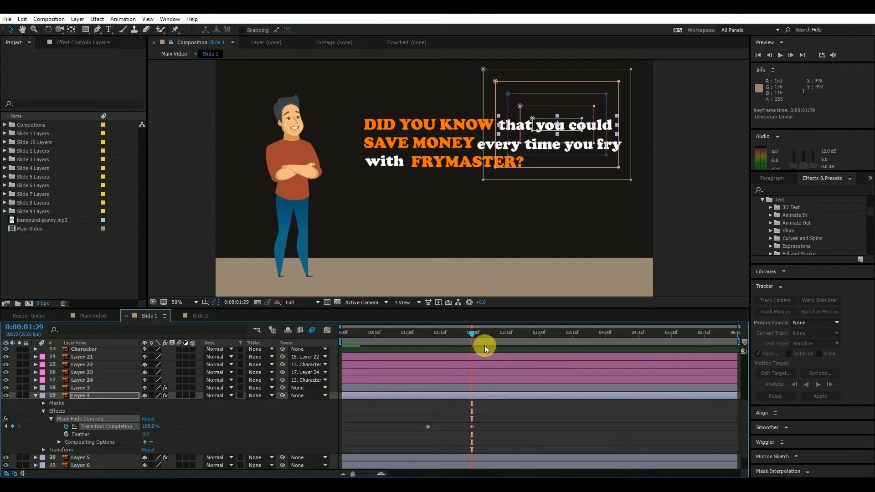
drag(431, 342, 422, 343)
key(space)
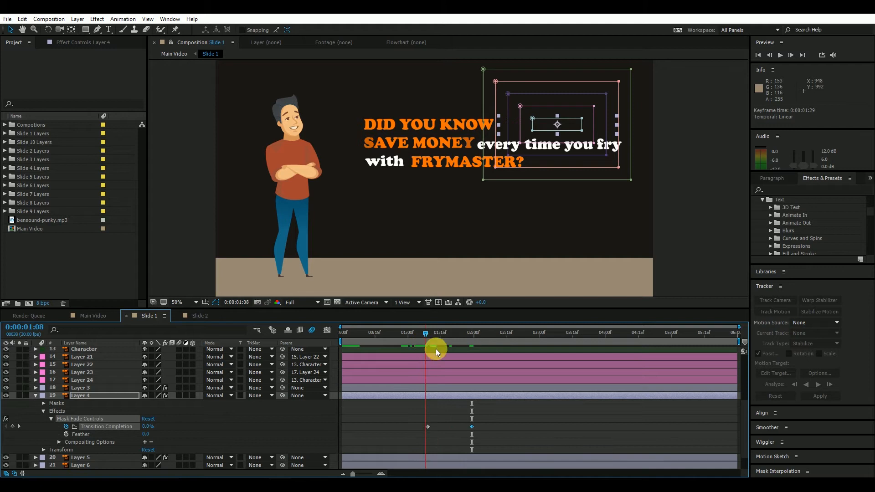
drag(457, 371, 474, 400)
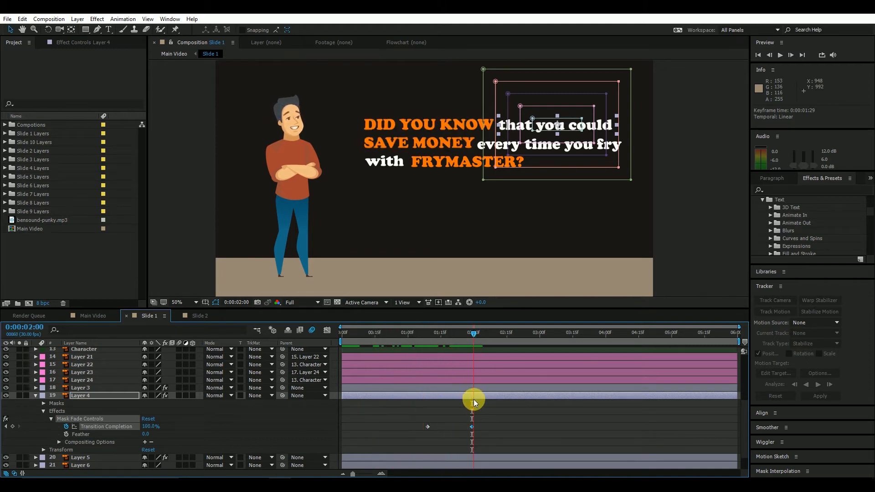
- Apply Easy Ease to both Transition Completion keyframes of Layer 4 and collapse the layer's properties
drag(418, 413, 496, 445)
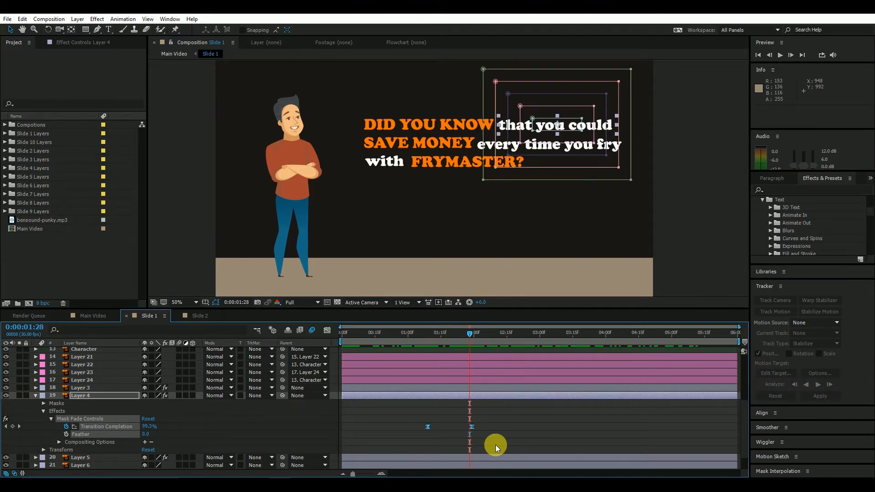
key(F9)
click(497, 445)
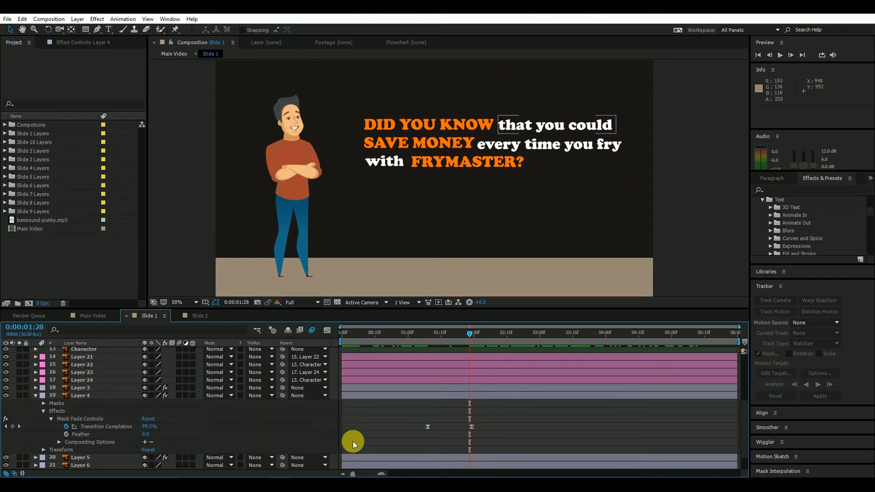
click(36, 395)
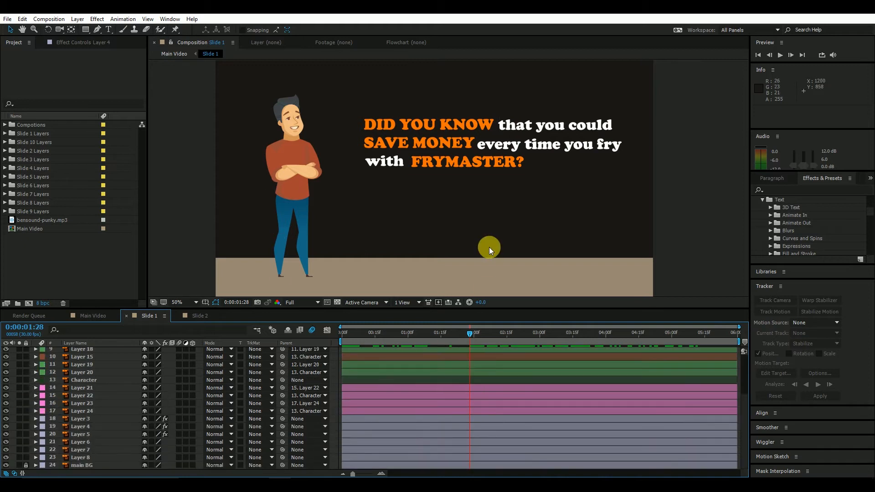
- Delete the Mask Fade Controls effect from the "SAVE MONEY" text layer
click(401, 142)
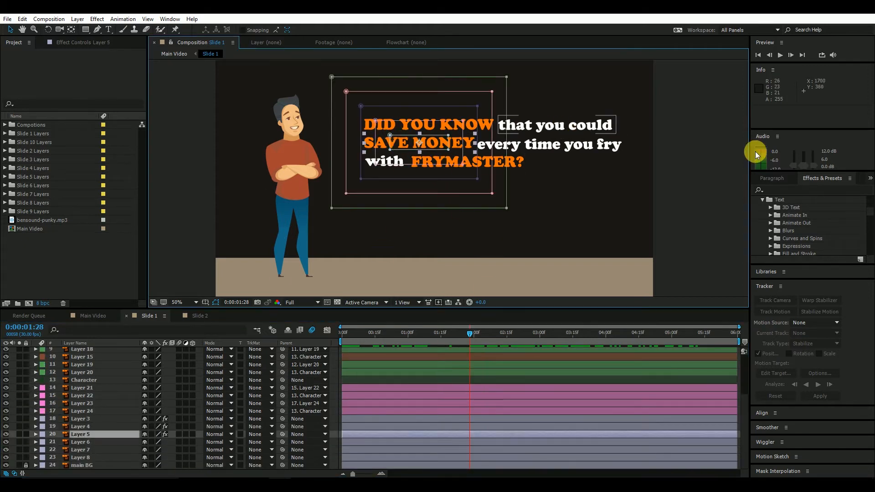
click(69, 42)
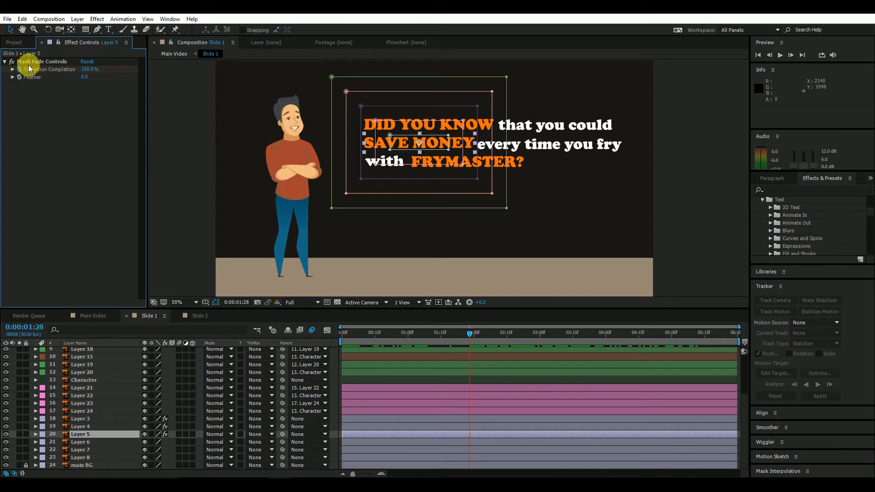
click(41, 67)
click(40, 62)
key(Delete)
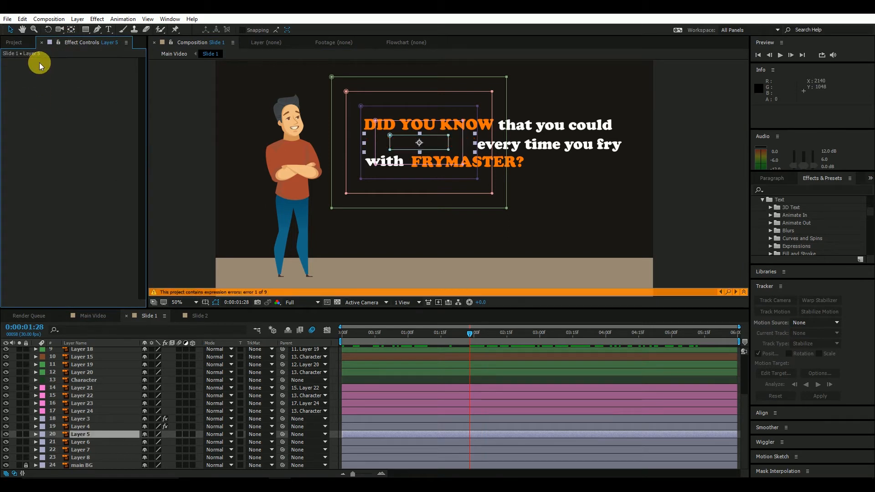
- Expand the properties of Layer 5, the SAVE MONEY text, and delete all of its masks
click(35, 434)
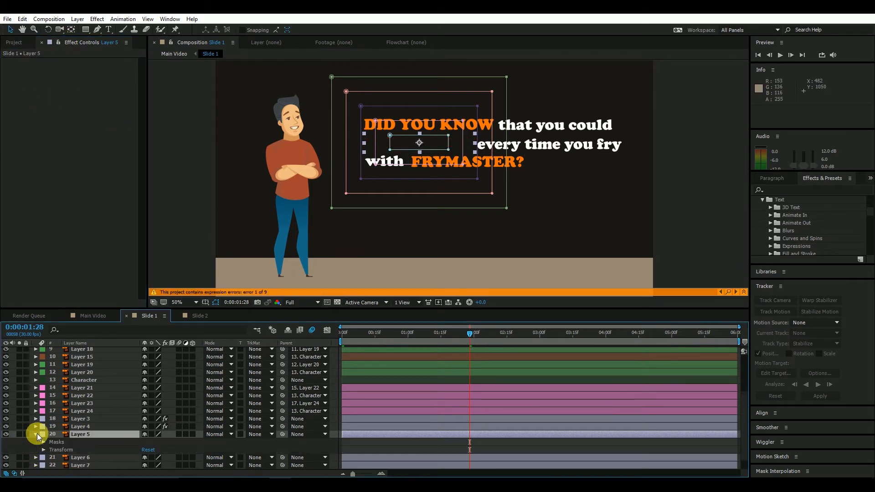
click(47, 447)
key(t)
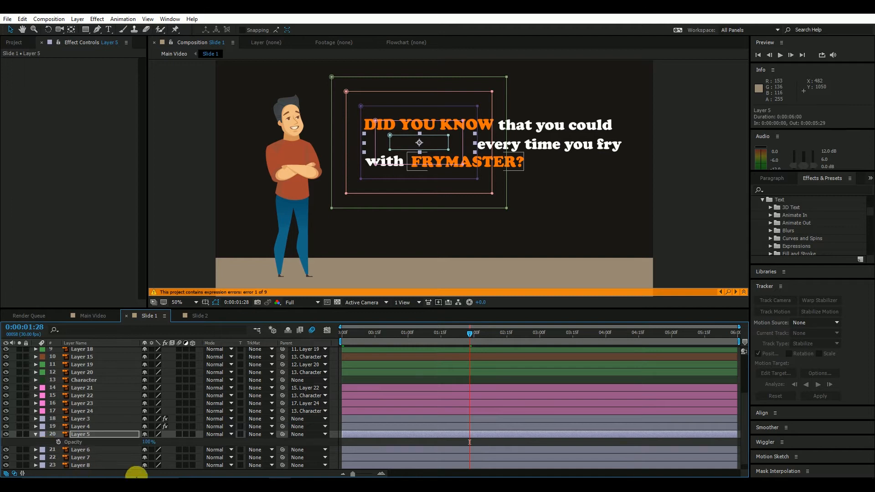
click(36, 434)
click(43, 442)
scroll(52, 442, down, 1)
click(65, 426)
key(Delete)
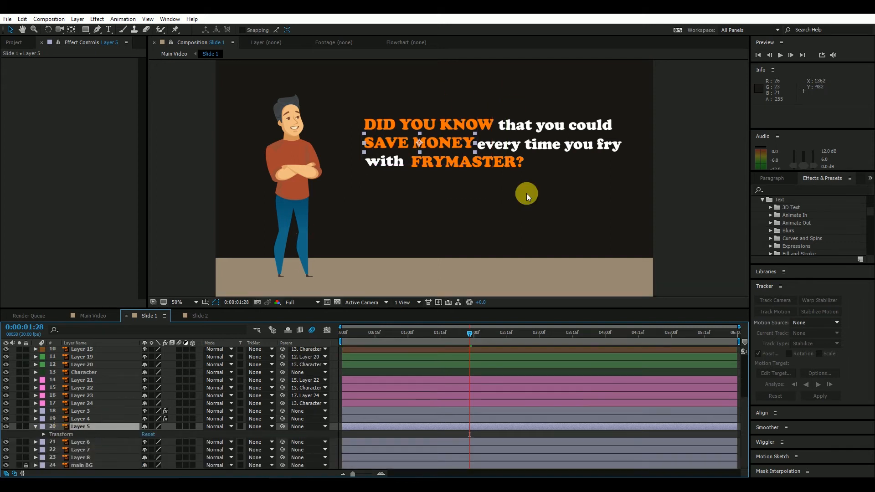
- Try the Typewriter animate-in preset on the SAVE MONEY layer at 0:00:01:25, scrub through it and undo it
mouse_move(468, 336)
mouse_down()
mouse_move(432, 336)
mouse_move(462, 345)
mouse_up()
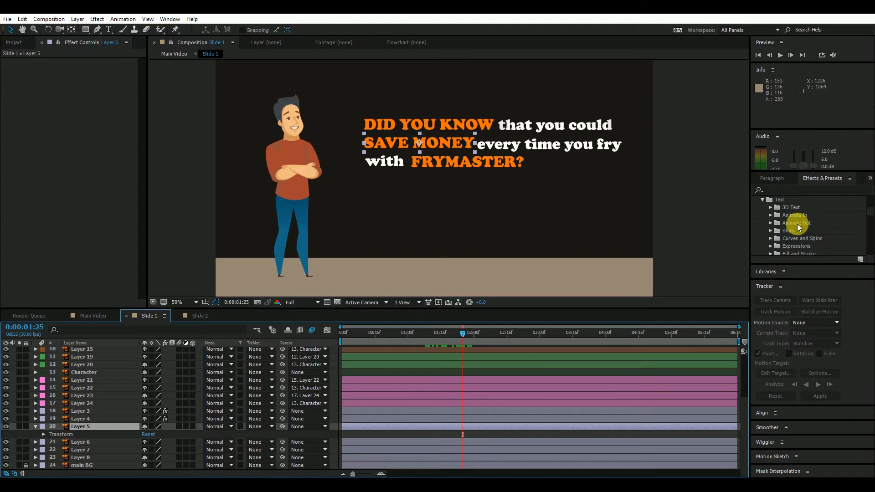
click(770, 216)
scroll(841, 228, down, 8)
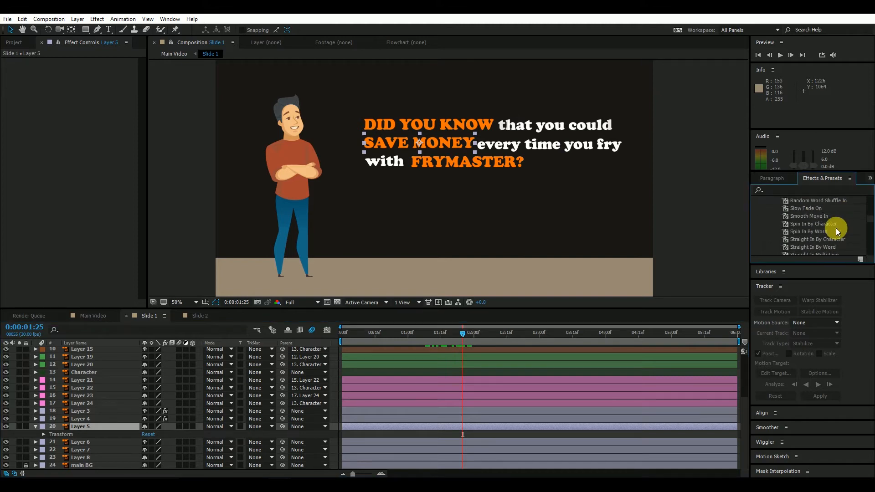
drag(785, 240, 392, 152)
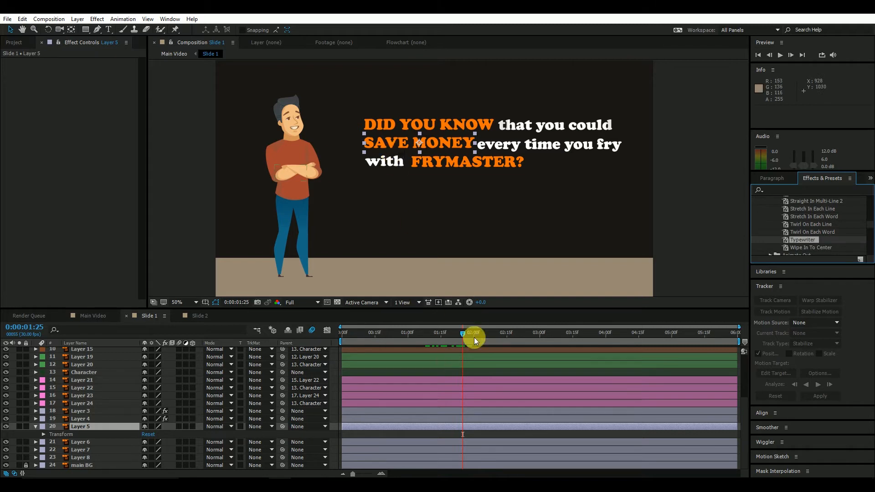
drag(465, 336, 468, 339)
mouse_move(459, 343)
mouse_down()
mouse_move(419, 345)
mouse_move(452, 346)
mouse_up()
key(ctrl+z)
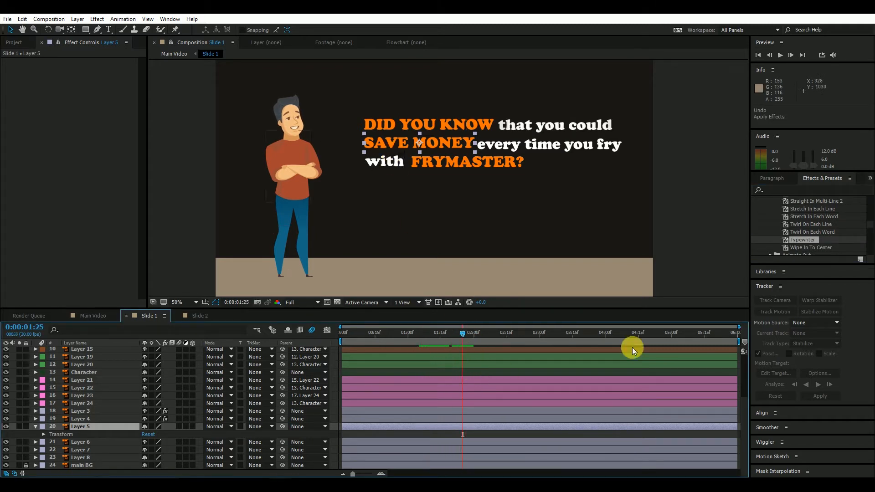
- Try the Twirl On Each Word preset on the SAVE MONEY layer, preview it and undo it
drag(801, 233, 381, 140)
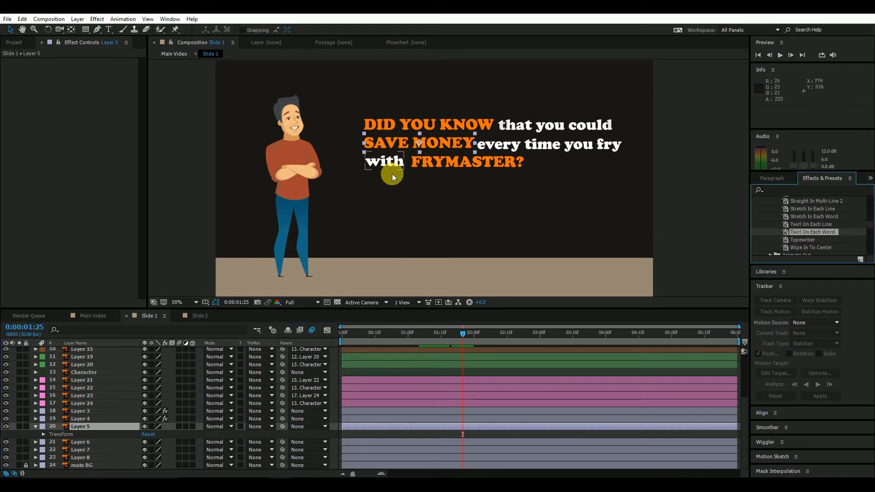
drag(461, 336, 347, 340)
key(ctrl+z)
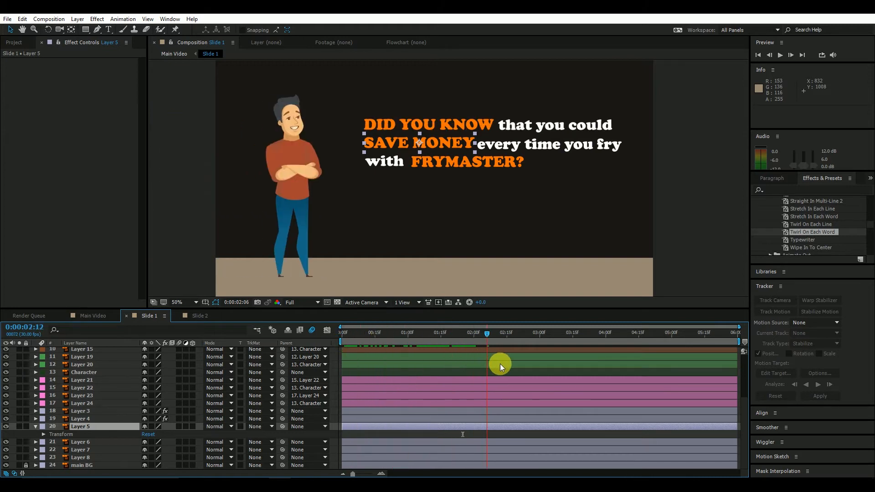
key(ctrl+shift+a)
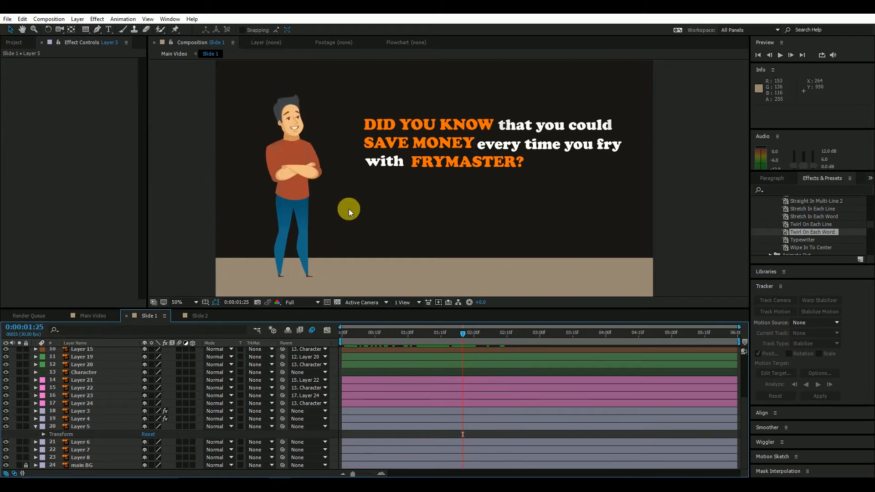
- Try the Twirl On Each Line preset on the SAVE MONEY layer and scrub back to 0:00:01:09
click(443, 140)
drag(785, 224, 418, 144)
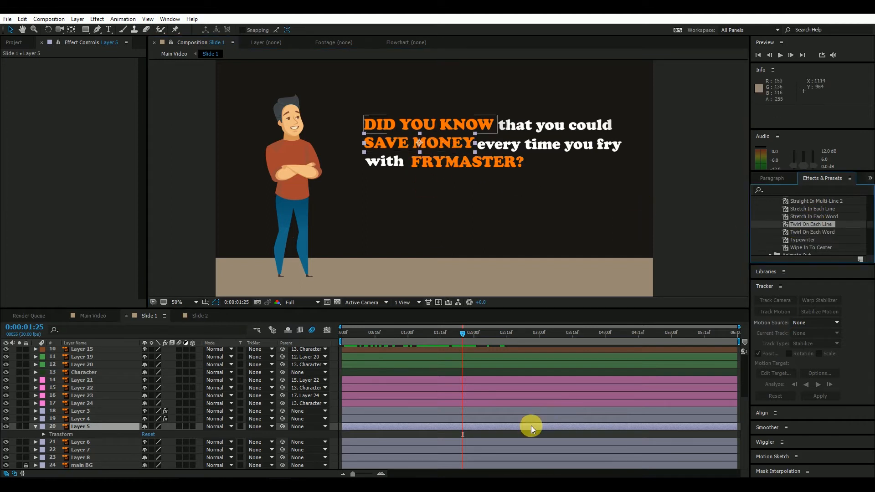
drag(460, 333, 426, 341)
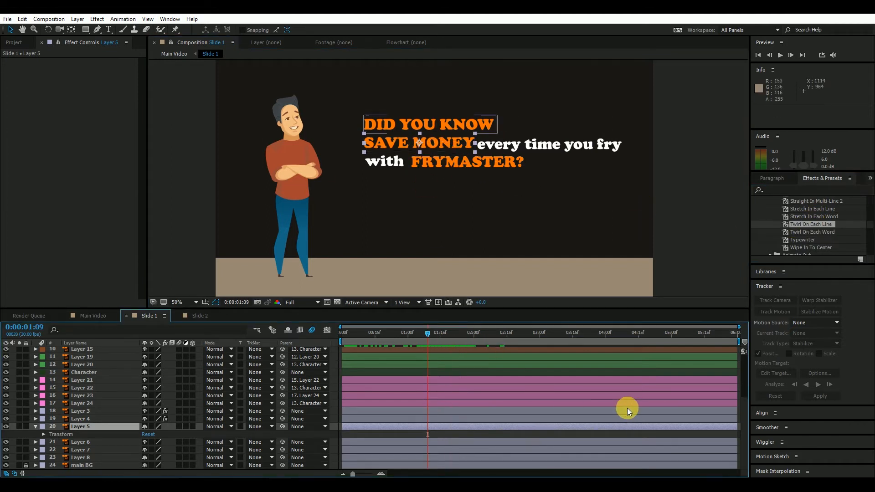
- Undo the preset attempts, the mask deletion and the effect deletion to restore Layer 5's Mask Fade Controls
key(ctrl+z)
key(ctrl+z)
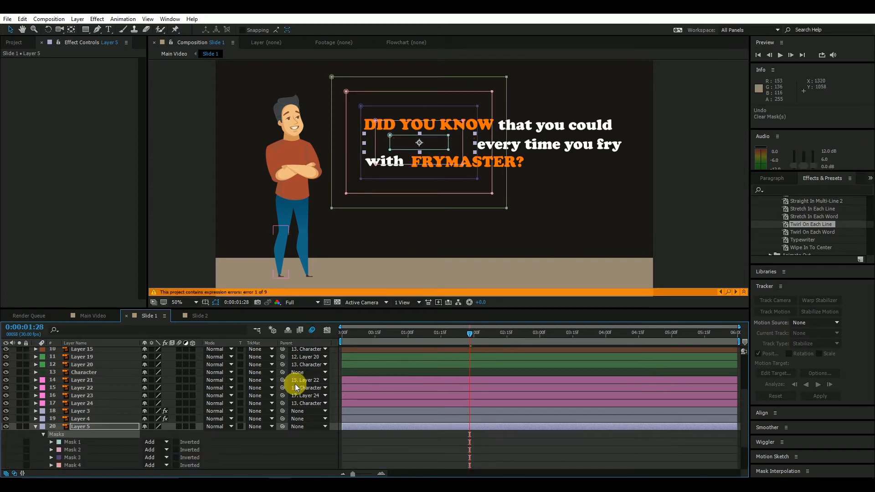
key(ctrl+z)
key(ctrl+z)
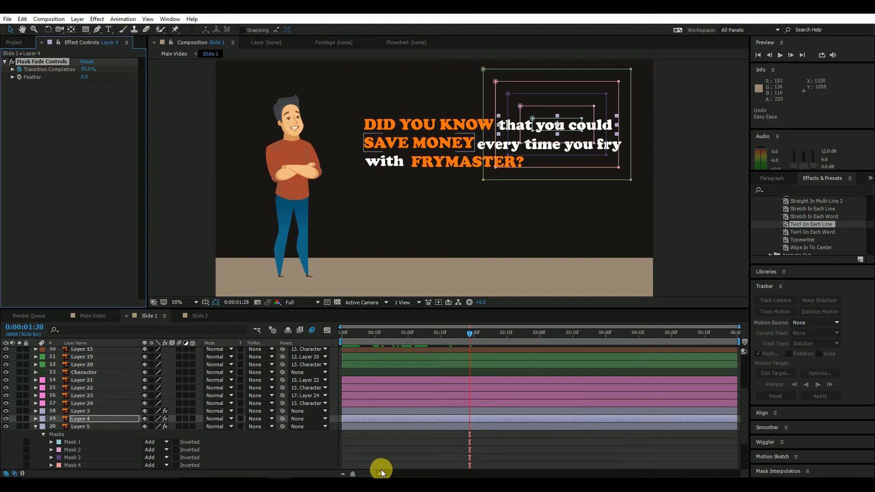
click(450, 451)
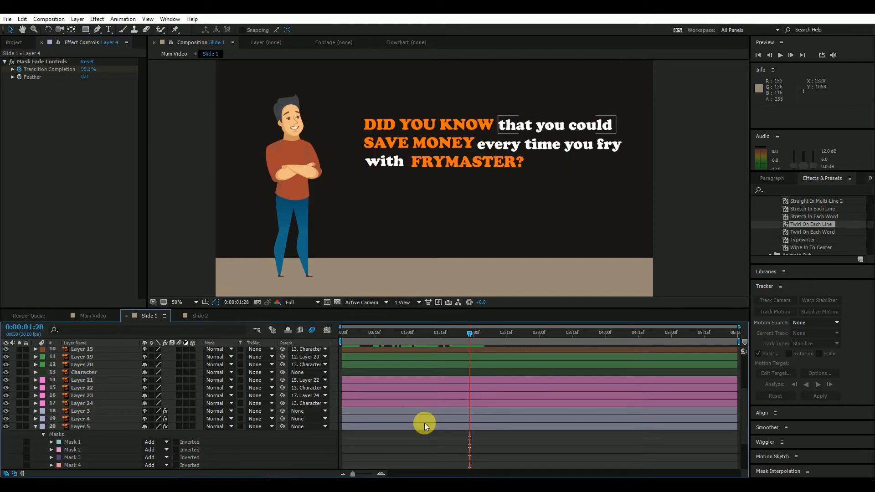
- Select Layer 5 and reveal the Transition Completion keyframes of its Mask Fade Controls effect in the timeline
click(80, 418)
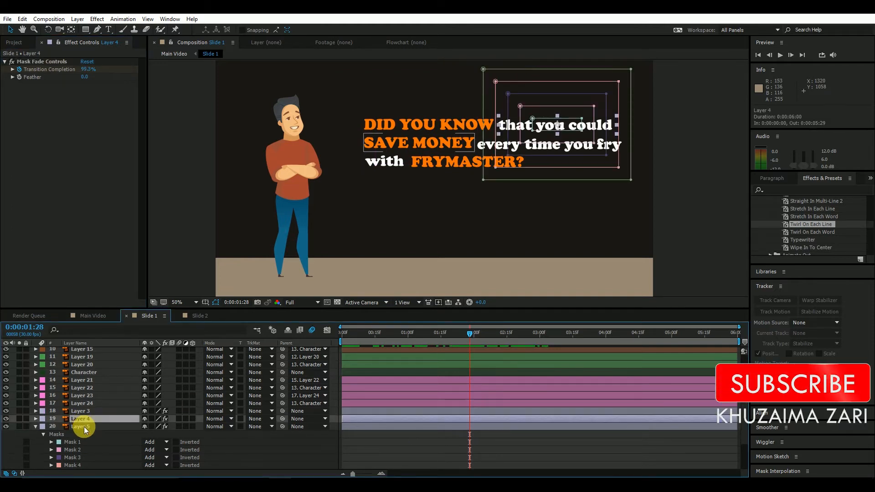
click(84, 426)
mouse_move(468, 333)
mouse_down()
mouse_move(355, 336)
mouse_move(485, 343)
mouse_move(469, 342)
mouse_up()
scroll(64, 434, down, 3)
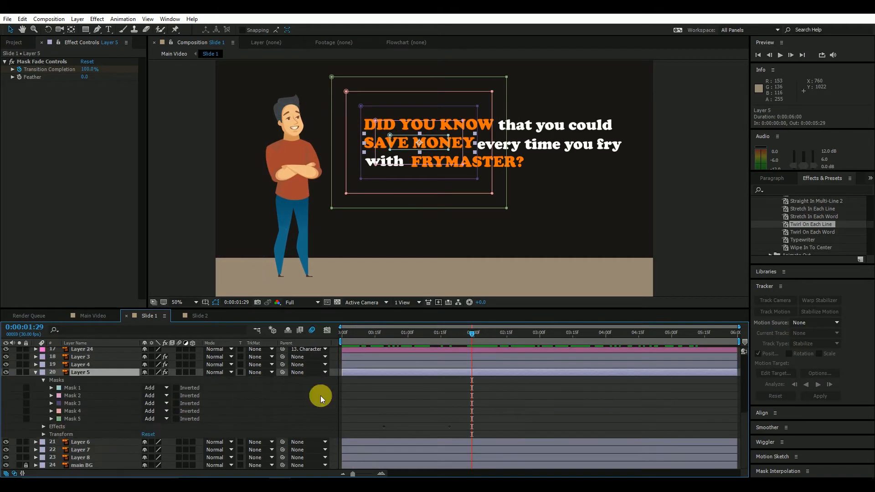
click(44, 436)
scroll(44, 435, down, 1)
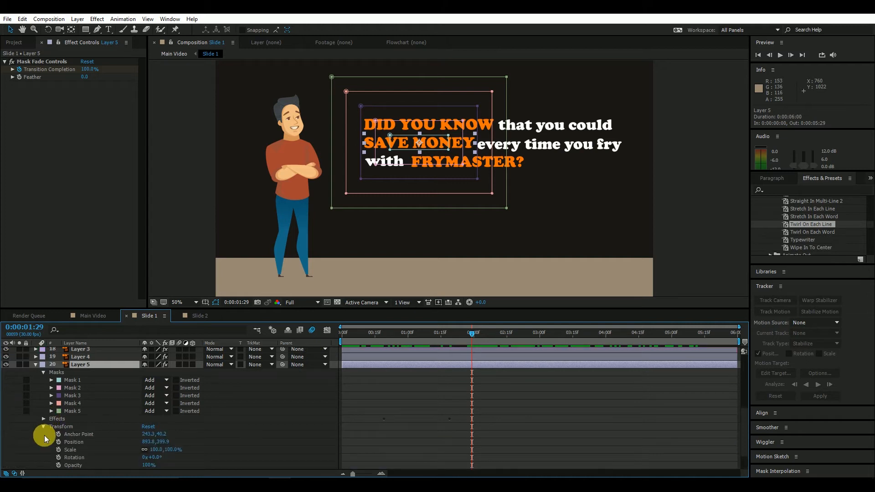
click(44, 427)
scroll(43, 424, up, 1)
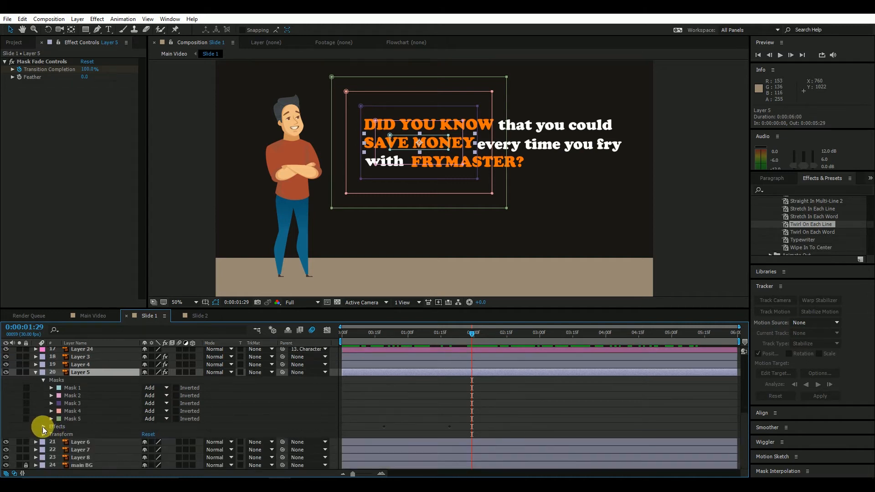
click(42, 426)
click(51, 434)
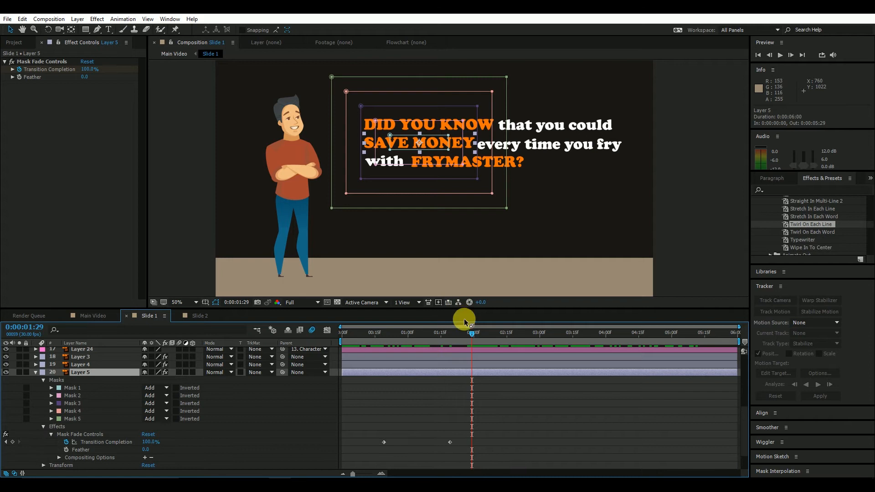
- Shift both Transition Completion keyframes of Layer 5 later so that the first one sits at 0:00:01:28
mouse_move(468, 330)
mouse_down()
mouse_move(446, 339)
mouse_move(469, 341)
mouse_up()
drag(371, 435, 453, 449)
drag(385, 442, 466, 444)
click(513, 450)
- Move Layer 5's second Transition Completion keyframe earlier, apply Easy Ease to both keyframes and preview the reveal
drag(547, 429, 510, 442)
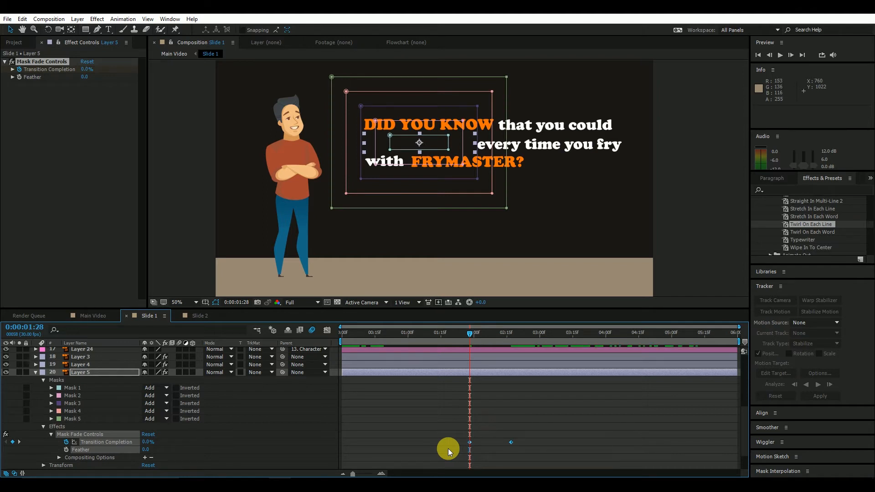
click(393, 398)
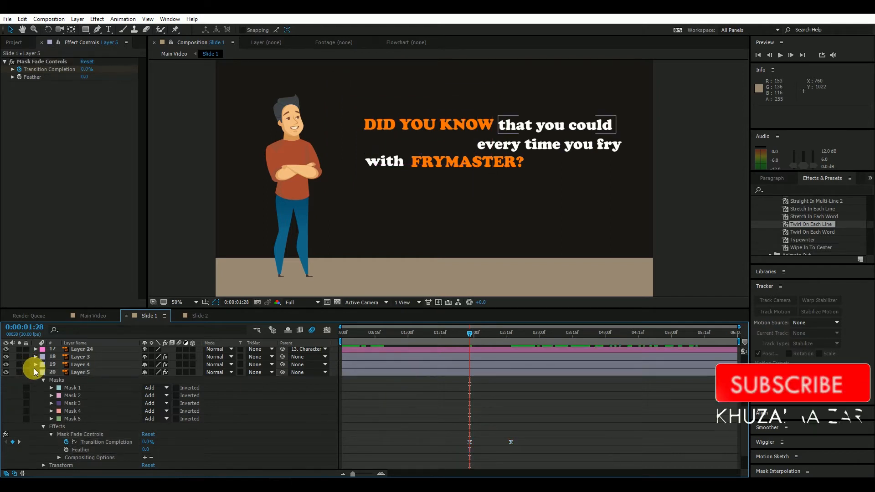
drag(472, 334, 496, 362)
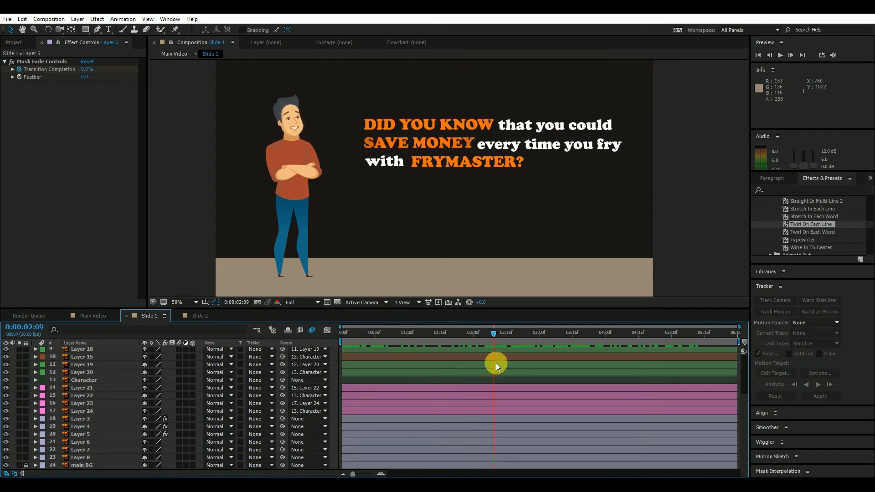
- Try the Random Word Shuffle In preset on the "every time you fry" text layer, scrub through it and undo it
click(604, 149)
scroll(805, 234, up, 3)
drag(798, 202, 531, 143)
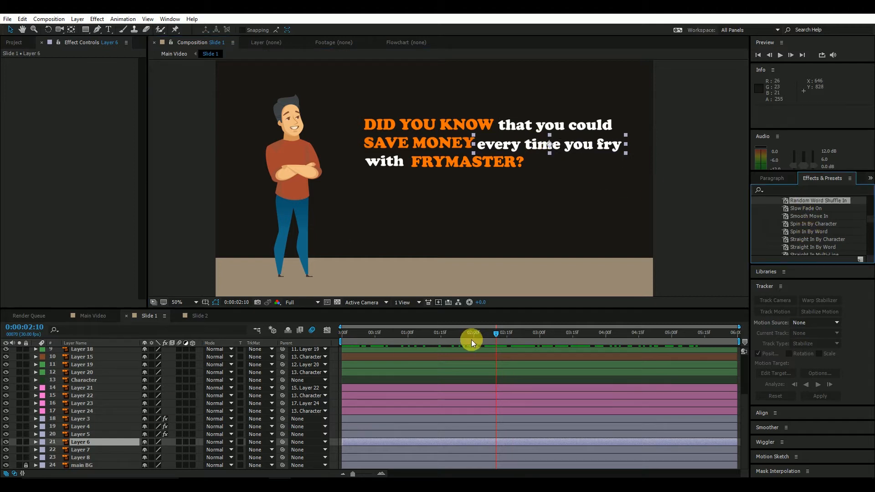
mouse_move(499, 335)
mouse_down()
mouse_move(474, 334)
mouse_move(509, 338)
mouse_up()
key(ctrl+z)
key(ctrl+shift+a)
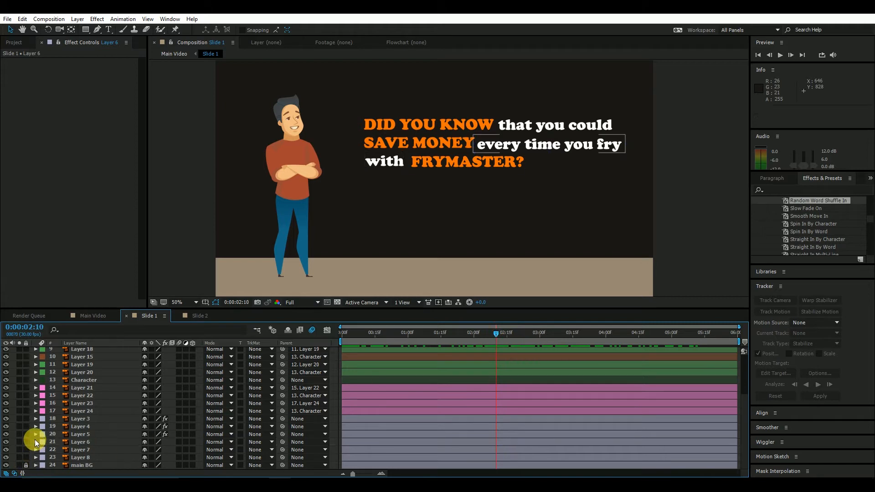
- Browse the text presets and try the Frame Number preset from the Expressions category on Layer 6
click(36, 442)
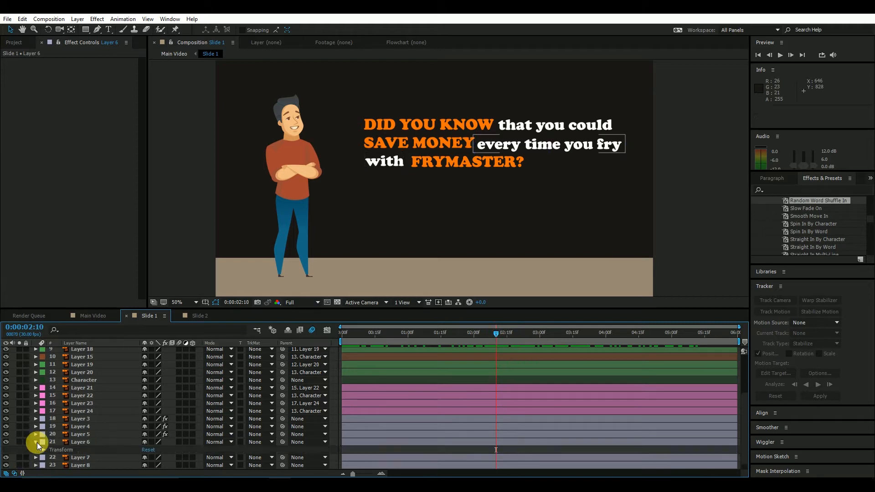
click(544, 442)
click(819, 226)
scroll(822, 230, up, 5)
scroll(828, 237, up, 5)
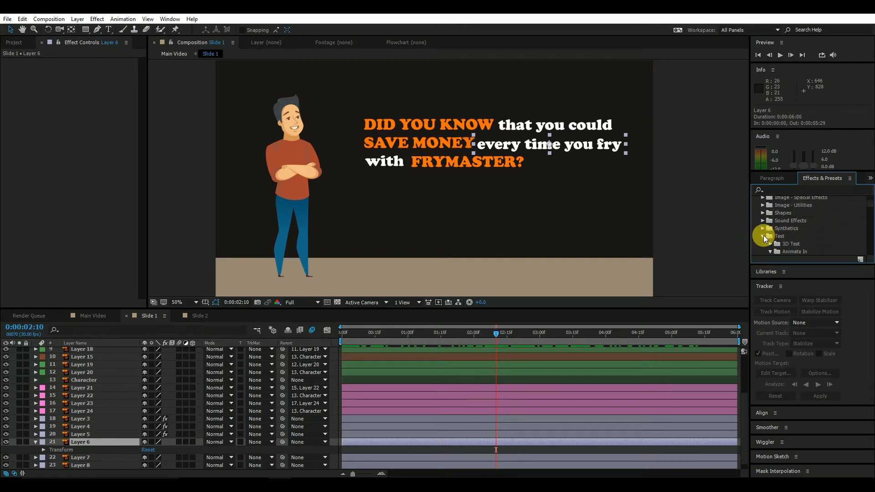
scroll(769, 245, down, 1)
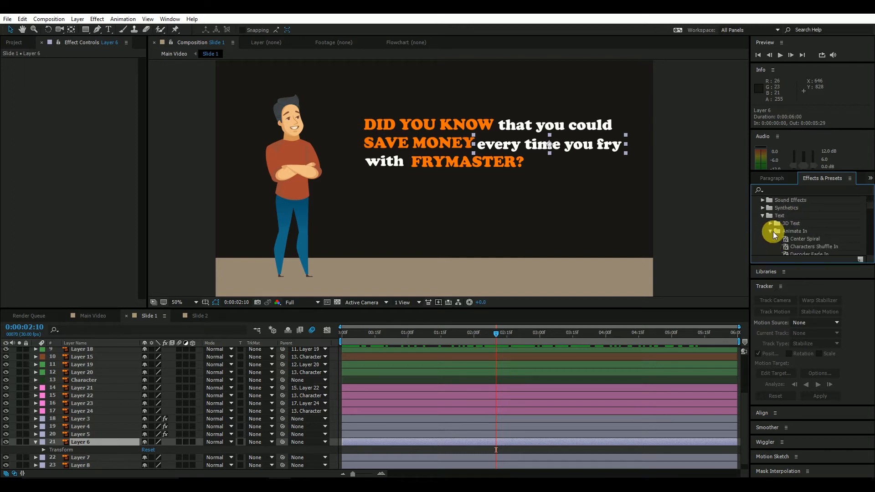
click(771, 231)
scroll(789, 245, down, 1)
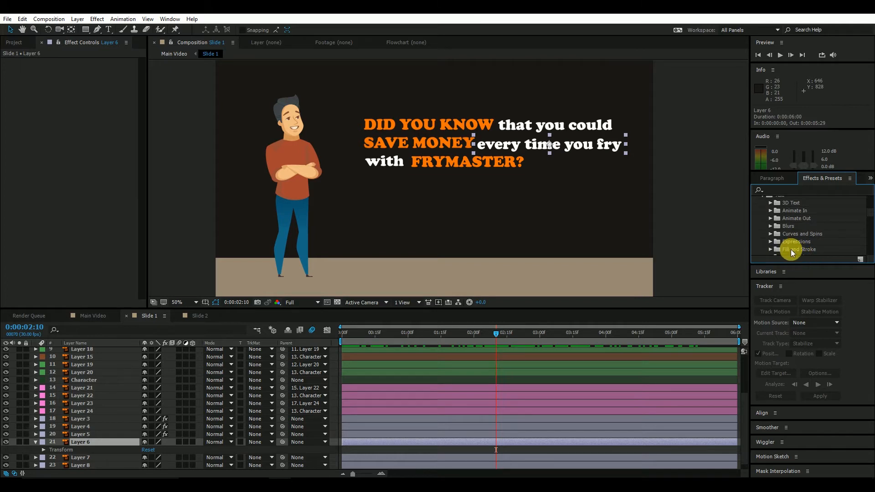
click(771, 241)
scroll(792, 223, down, 3)
click(800, 219)
drag(794, 217, 463, 368)
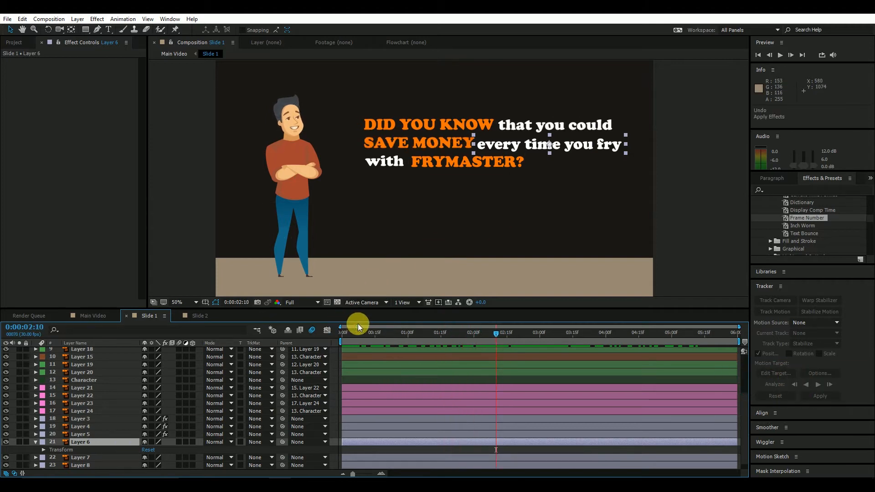
- Toggle pixel aspect ratio correction and mask path visibility for the composition view
click(440, 302)
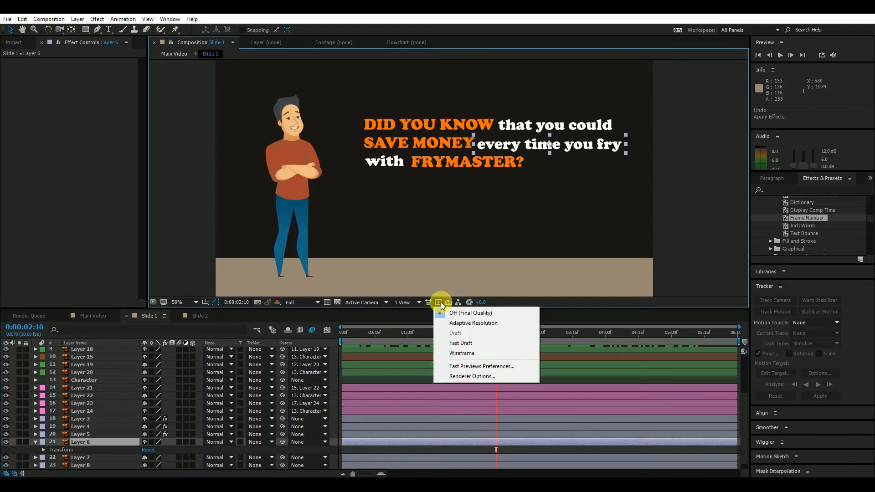
click(431, 304)
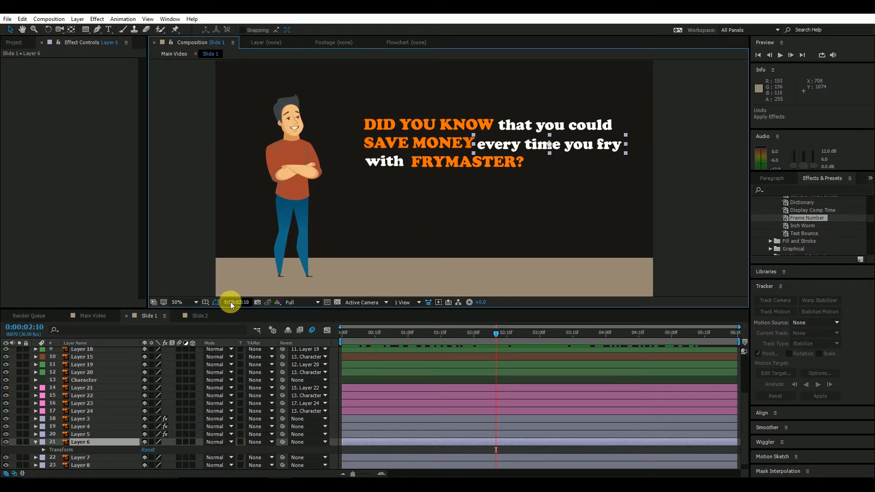
click(215, 302)
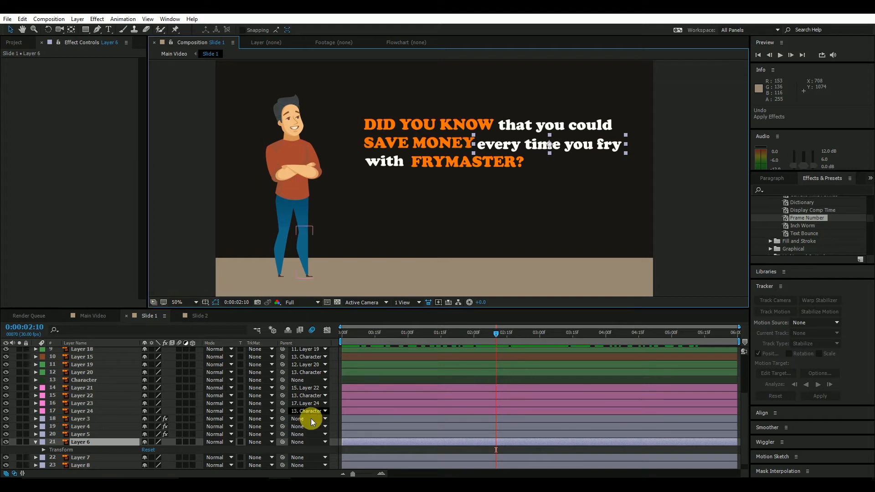
- Close the Text presets and open the Transitions - Dissolves preset category for use on Layer 6
click(527, 443)
scroll(835, 225, up, 10)
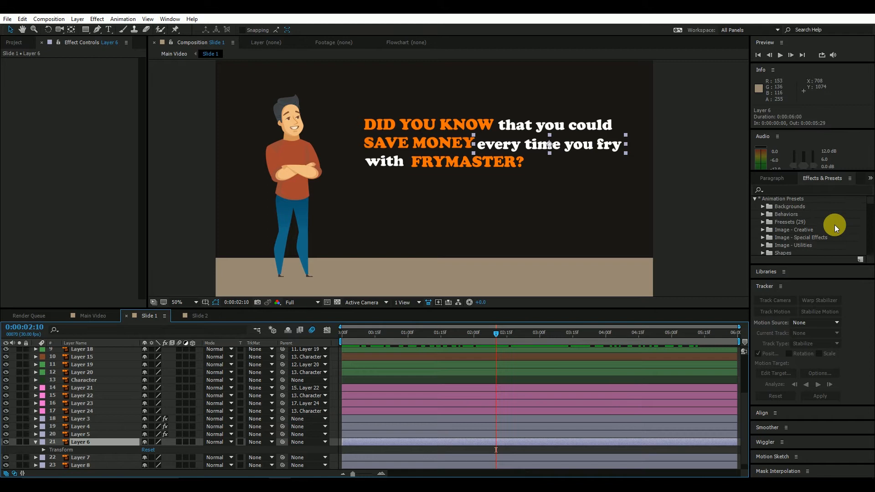
click(763, 217)
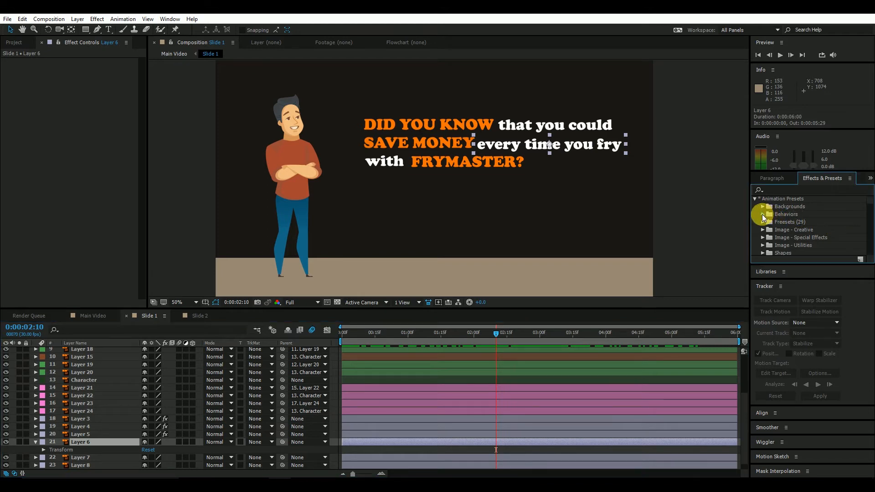
click(763, 215)
click(761, 198)
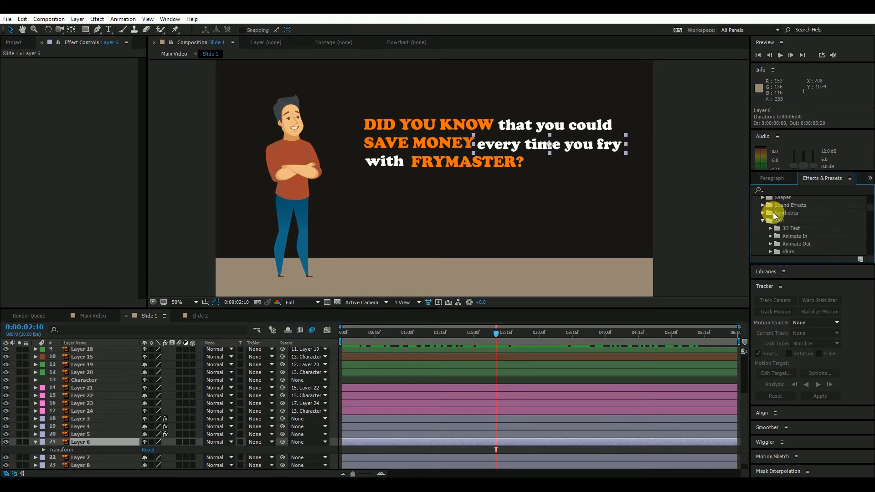
click(762, 221)
scroll(794, 235, down, 2)
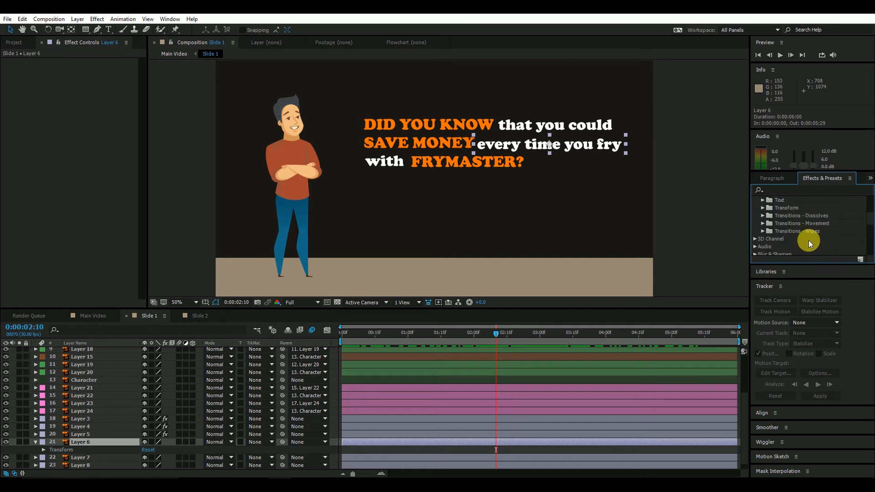
click(763, 216)
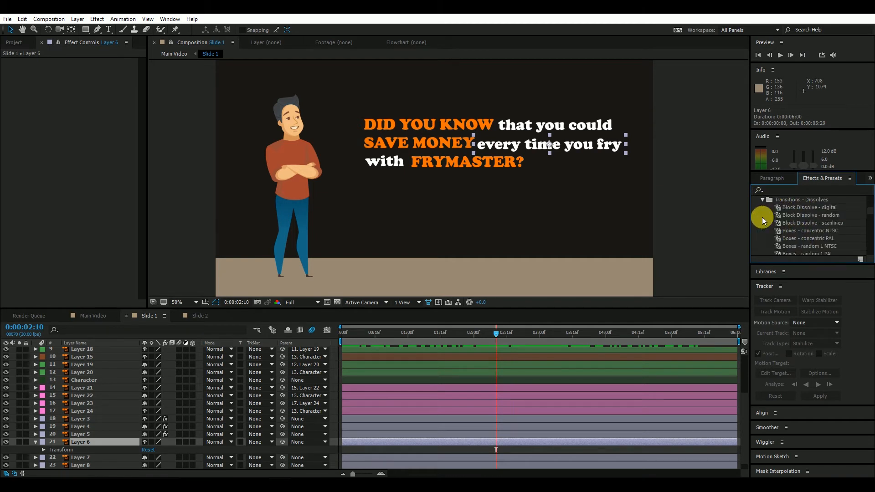
- Try the Boxes - concentric NTSC preset on Layer 6, undo it, and apply Boxes - random 2 PAL instead
drag(782, 230, 567, 141)
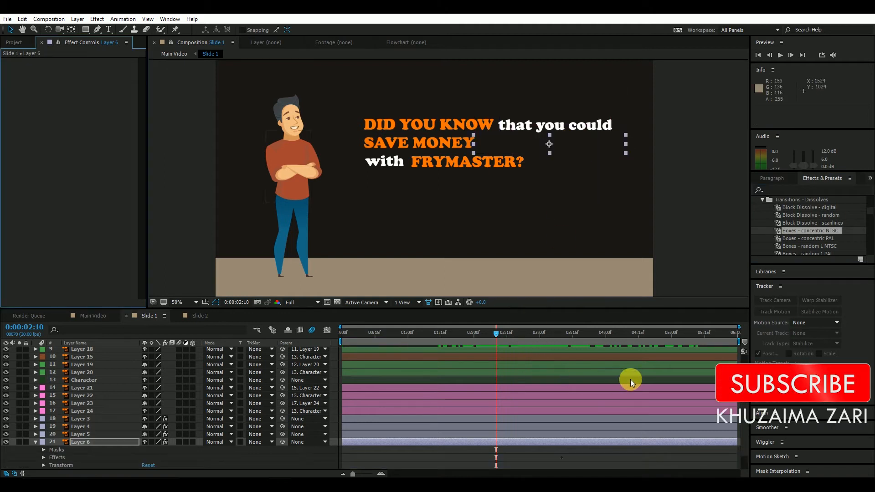
key(ctrl+z)
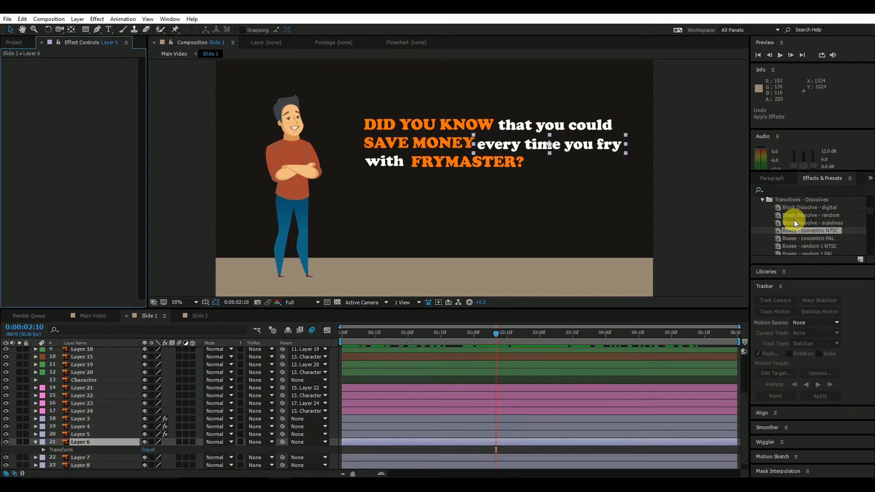
scroll(781, 237, down, 3)
drag(783, 229, 519, 139)
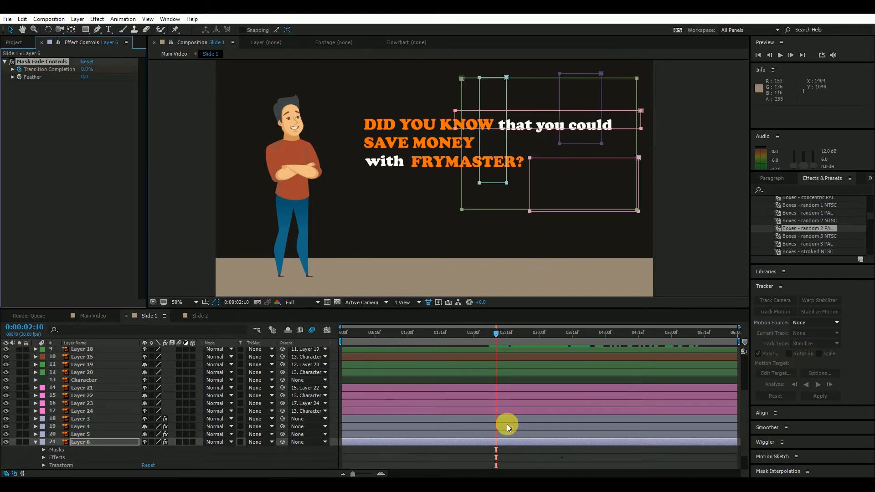
drag(480, 333, 588, 370)
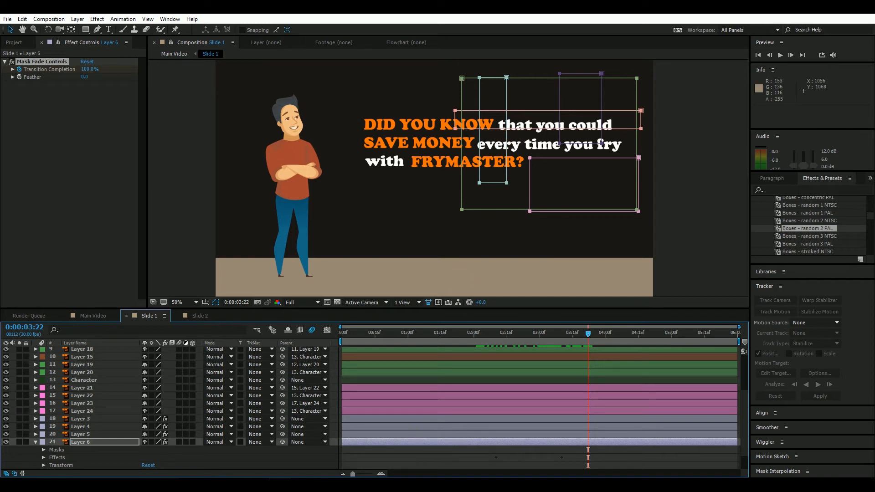
- Move Layer 6's second Transition Completion keyframe earlier, apply Easy Ease to both keyframes and scrub the reveal to 0:00:03:01
click(43, 458)
scroll(356, 404, down, 2)
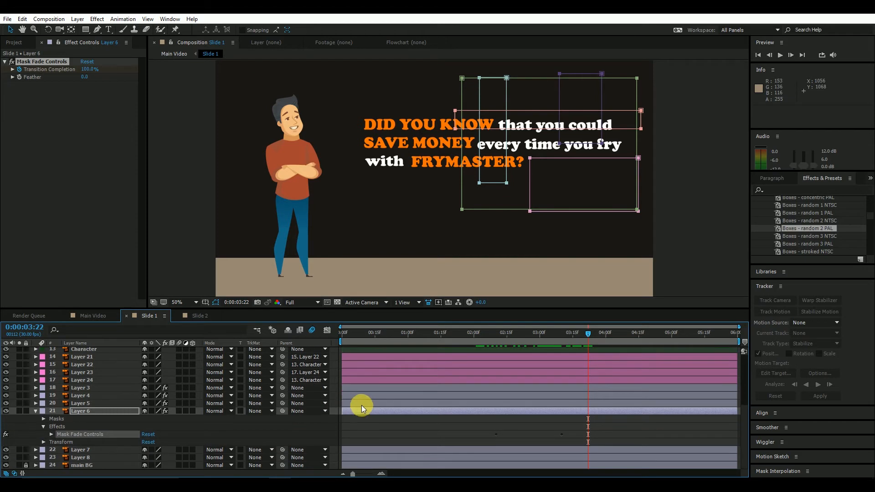
click(51, 434)
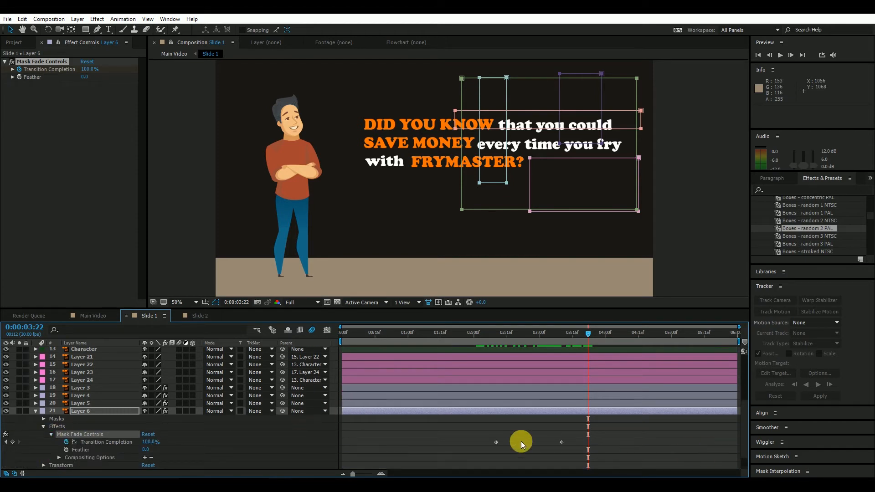
drag(580, 339, 499, 343)
drag(562, 441, 476, 449)
key(F9)
click(477, 447)
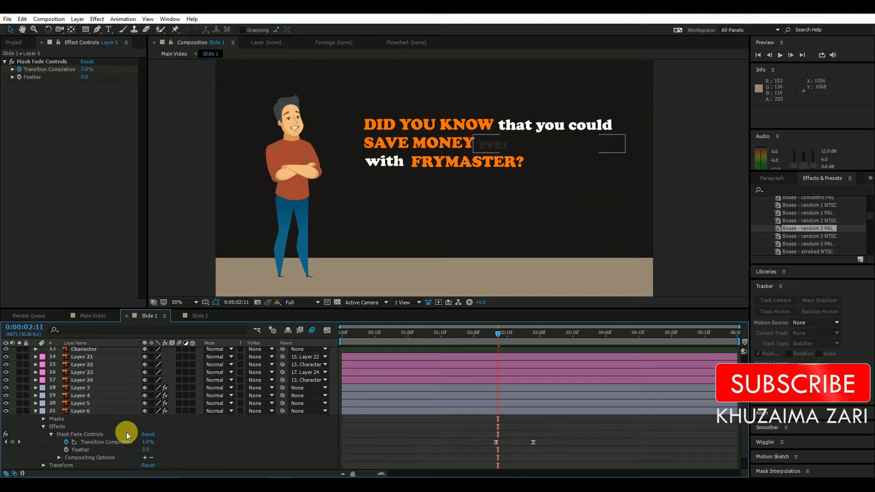
click(37, 410)
drag(500, 335, 545, 341)
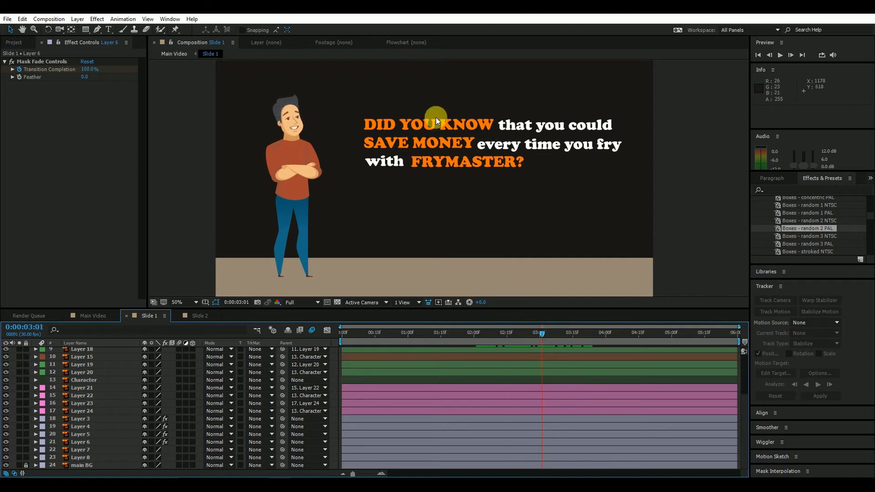
- Try the Fade - dip to black preset on the "with" text layer, scrub through it and undo it
click(383, 162)
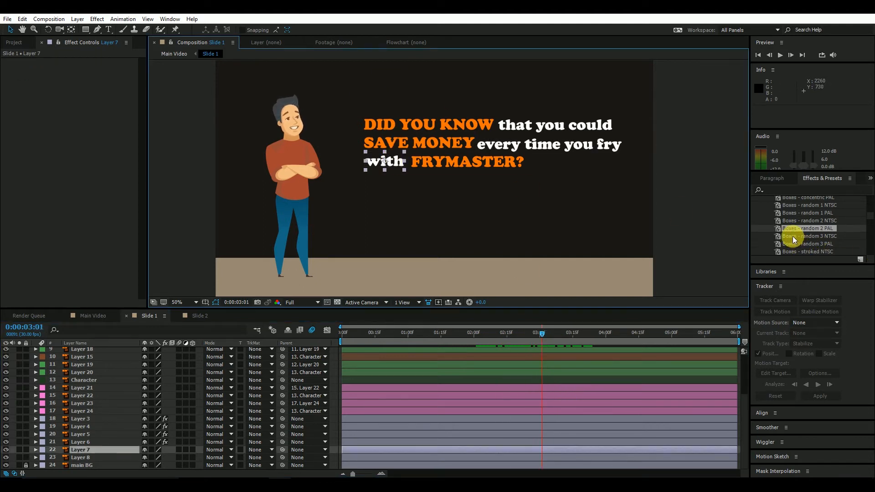
scroll(793, 234, down, 5)
drag(782, 234, 408, 185)
drag(553, 334, 623, 346)
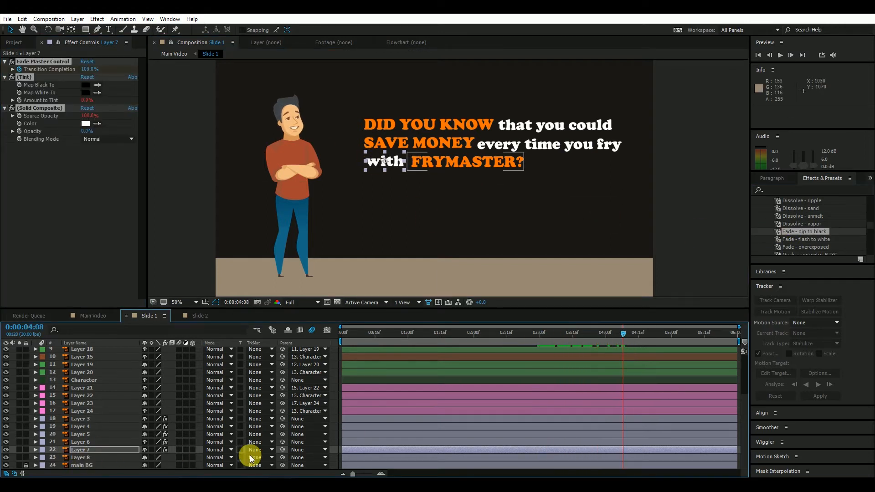
key(ctrl+z)
- Apply the Ovals - random 1 NTSC preset to Layer 7 at 0:00:03:01 and scrub through the reveal
scroll(803, 245, down, 3)
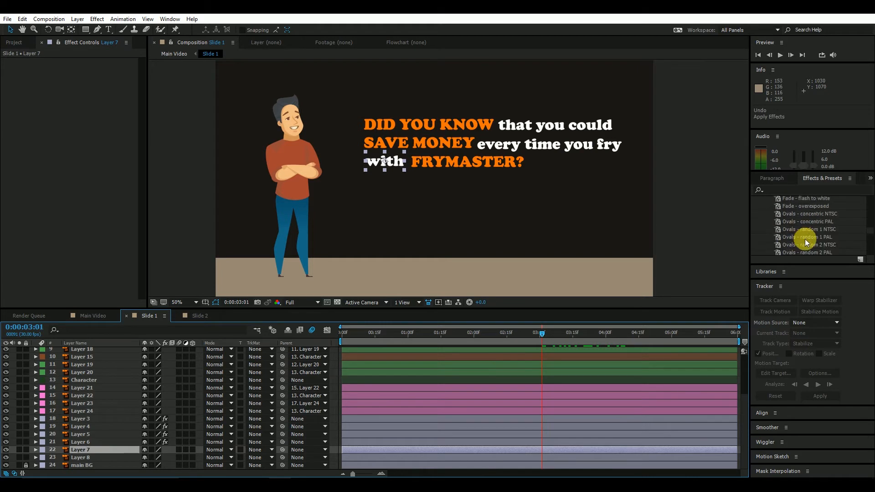
drag(801, 228, 389, 165)
click(434, 372)
drag(542, 332, 638, 358)
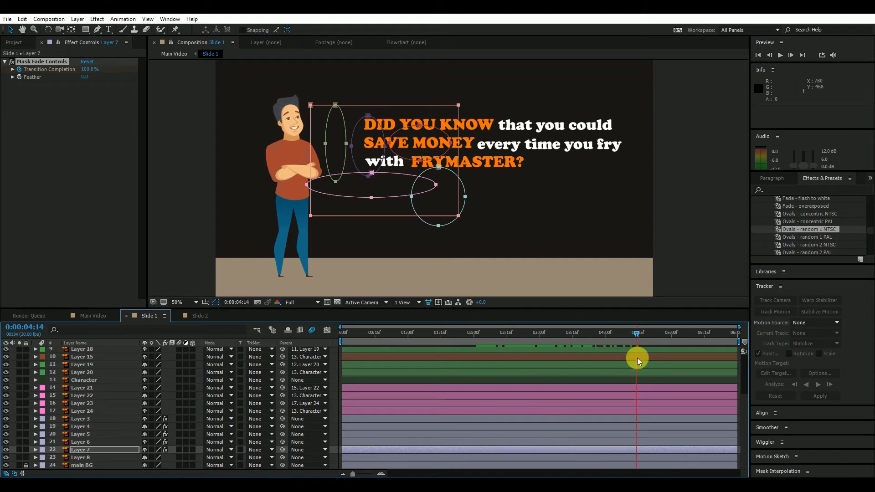
- Start Layer 7's Transition Completion keyframes at 0:00:03:04, bring the second one closer with Easy Ease on both, and scrub to 0:00:03:19
click(35, 450)
click(43, 458)
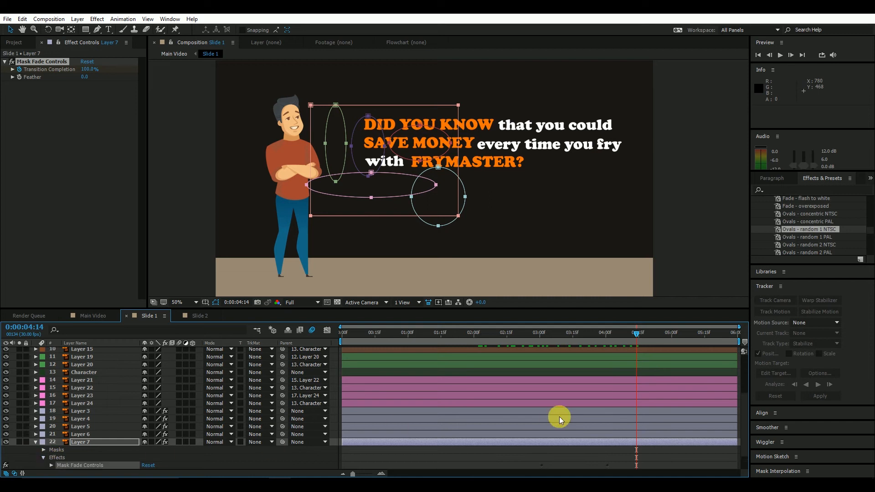
scroll(559, 417, down, 2)
click(51, 442)
drag(533, 443, 624, 456)
drag(636, 333, 551, 412)
drag(542, 450, 550, 451)
drag(619, 441, 579, 451)
click(613, 450)
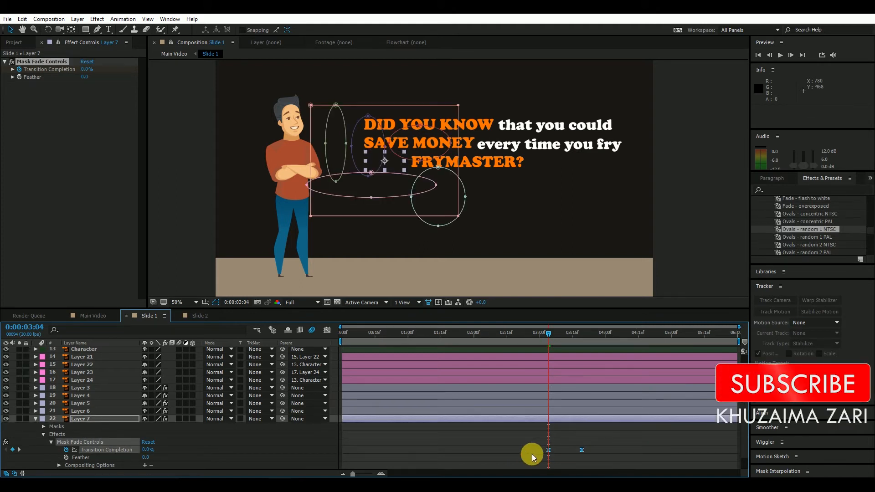
click(365, 430)
click(36, 419)
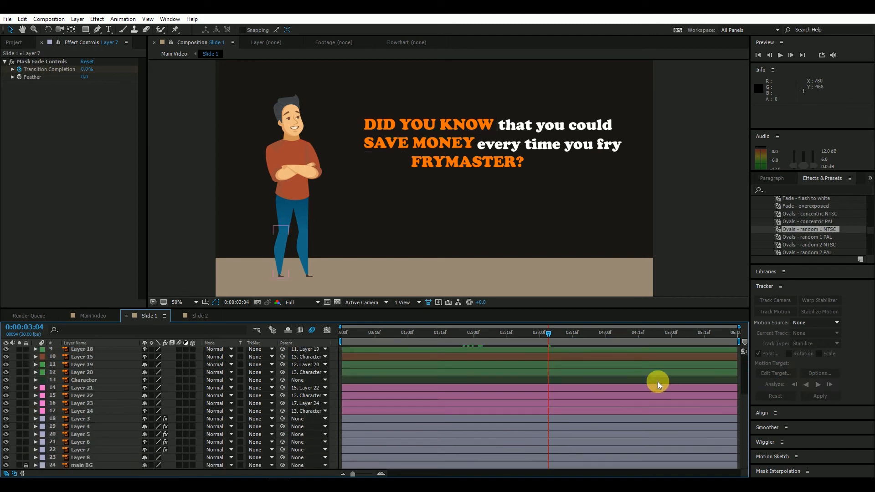
drag(546, 335, 582, 353)
- Try the Ovals - random 2 PAL preset on the "FRYMASTER?" text layer and undo it
click(510, 163)
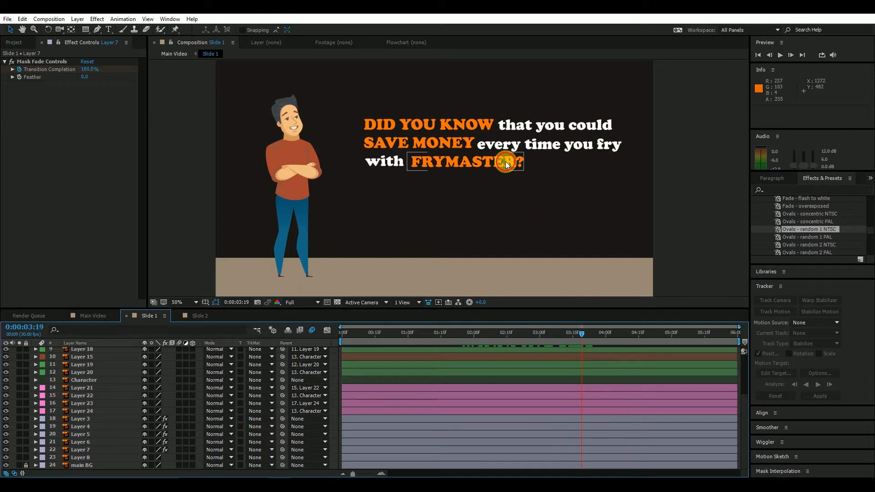
scroll(821, 234, down, 10)
scroll(816, 230, up, 3)
drag(799, 212, 448, 184)
key(ctrl+z)
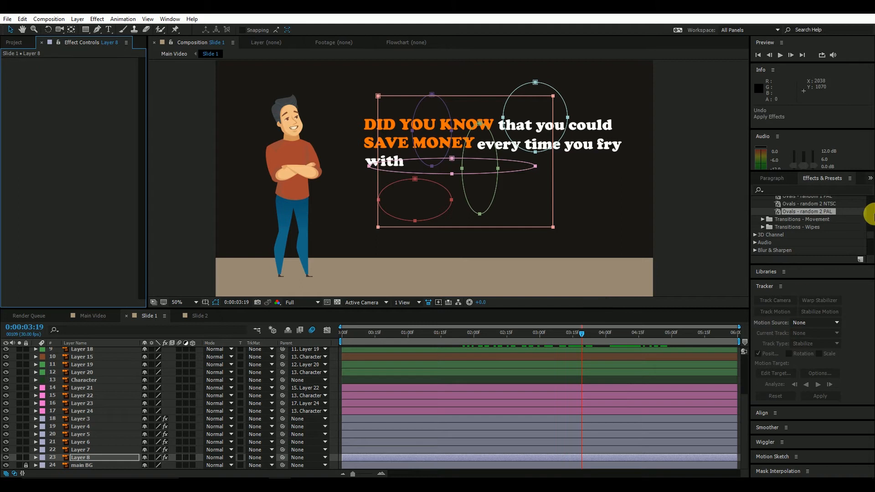
- Apply the Block Dissolve - digital preset to Layer 8 at 0:00:03:19
scroll(840, 223, up, 3)
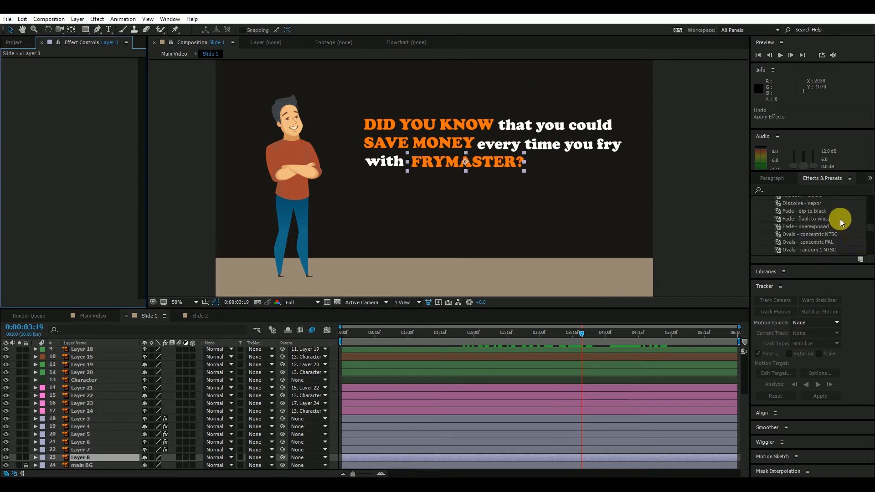
scroll(840, 219, up, 3)
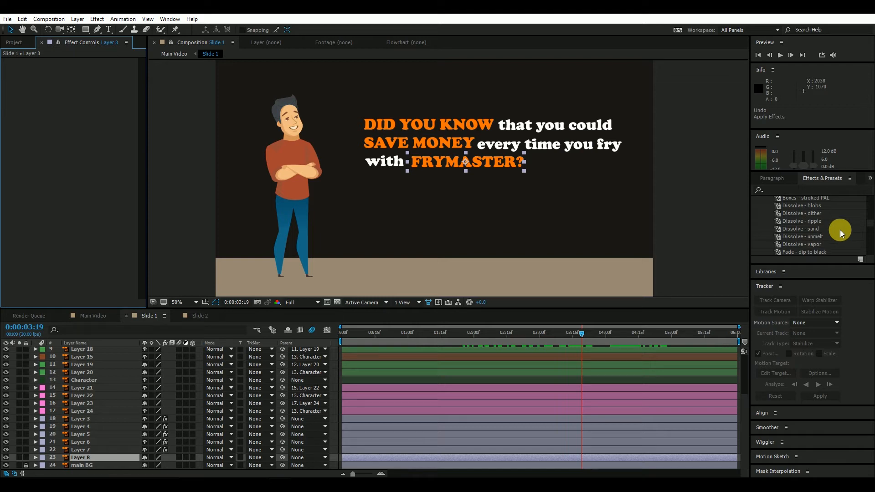
scroll(841, 230, up, 4)
scroll(837, 226, up, 3)
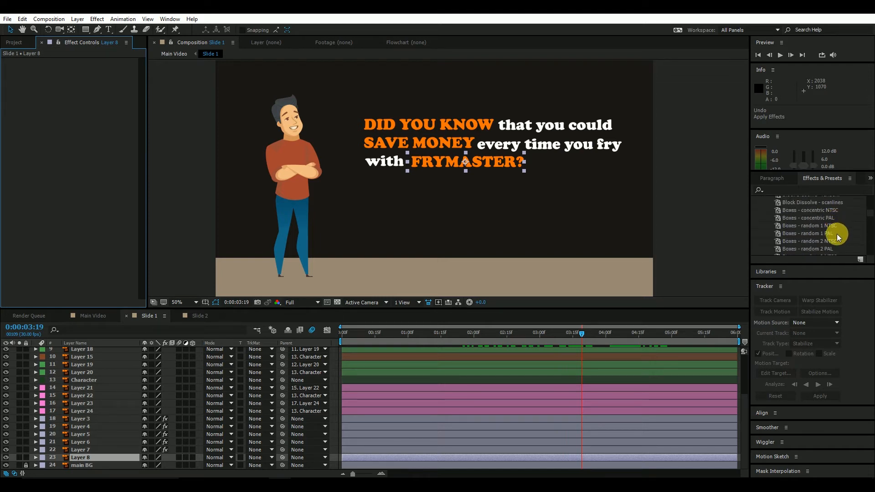
scroll(837, 234, up, 3)
drag(783, 210, 515, 166)
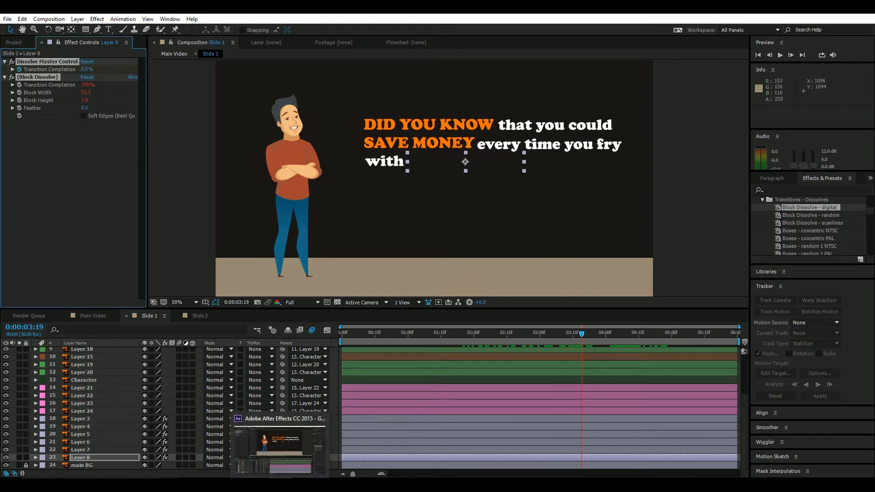
- Move Layer 8's second Dissolve Master Control Transition Completion keyframe to 0:00:04:08 and apply Easy Ease to both keyframes
click(35, 458)
scroll(600, 407, down, 1)
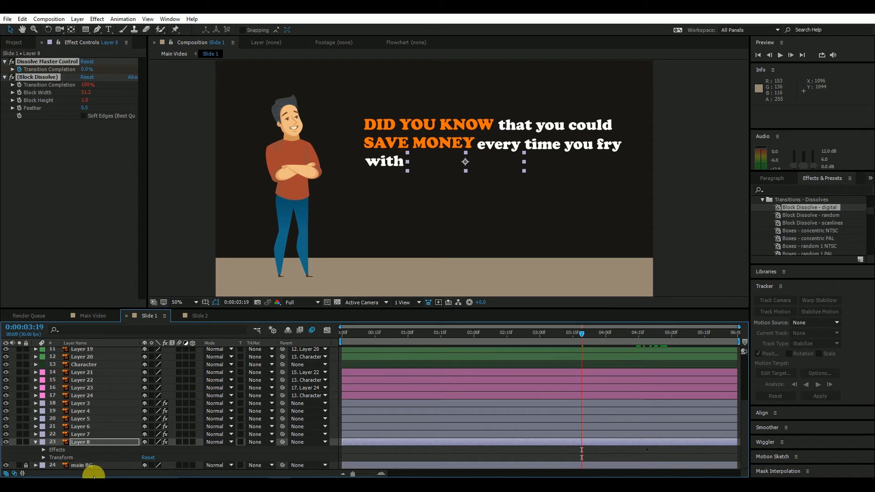
click(43, 449)
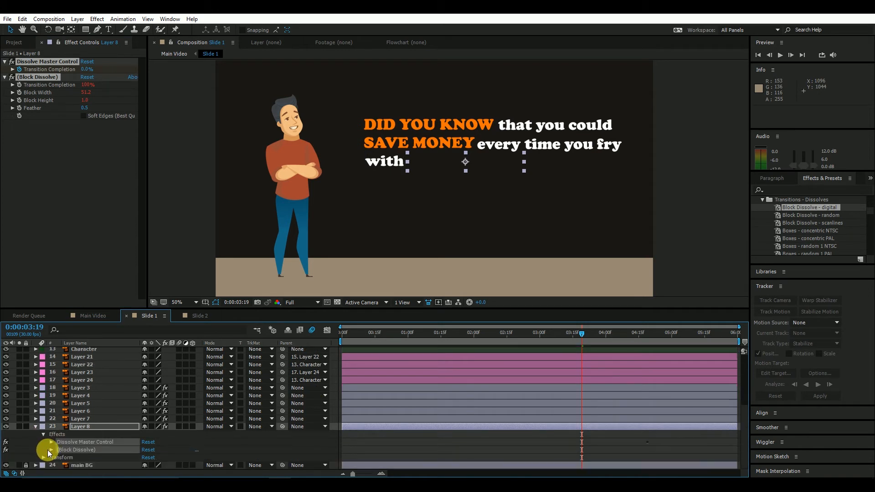
click(252, 449)
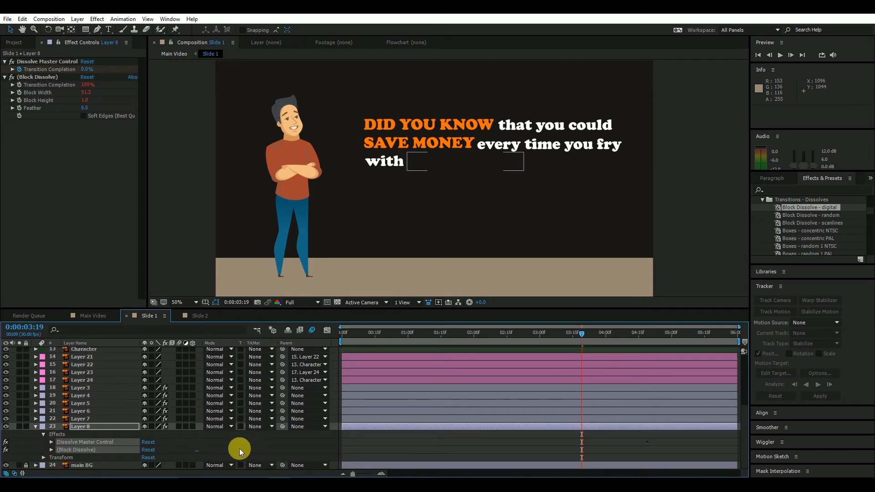
click(51, 450)
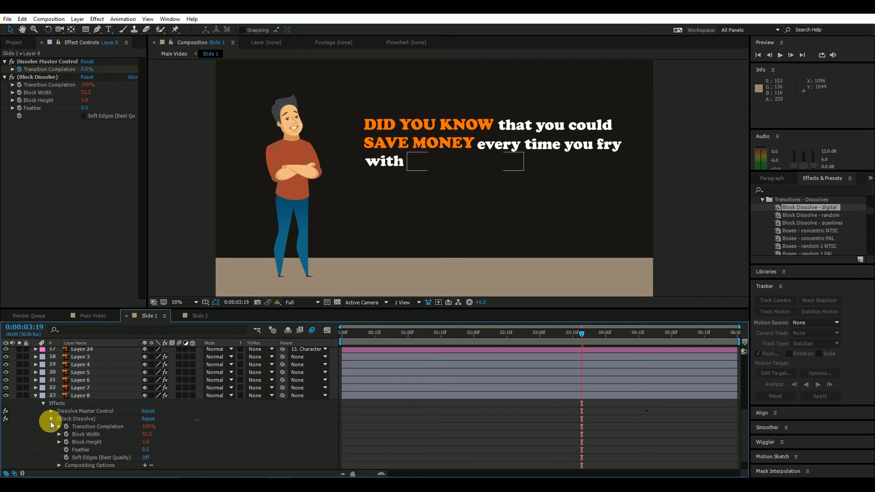
click(51, 419)
click(51, 442)
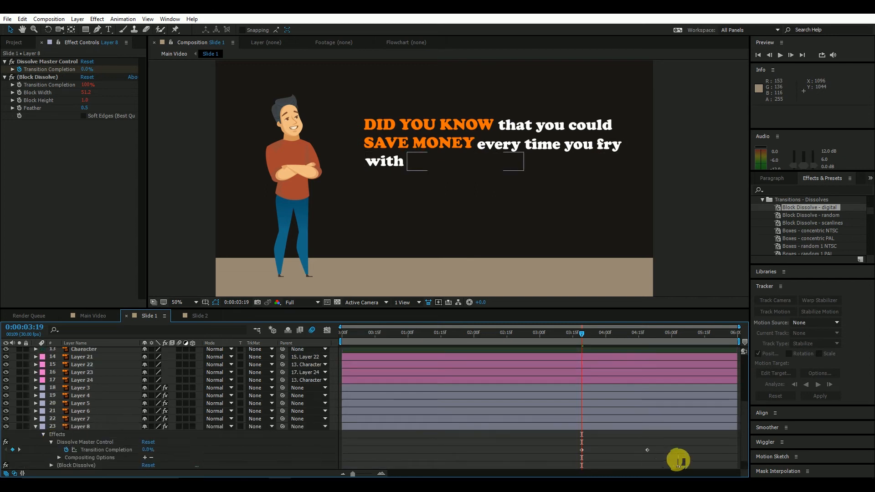
mouse_move(648, 450)
mouse_down()
mouse_move(608, 450)
mouse_move(636, 450)
mouse_up()
drag(559, 458, 621, 450)
key(F9)
click(670, 468)
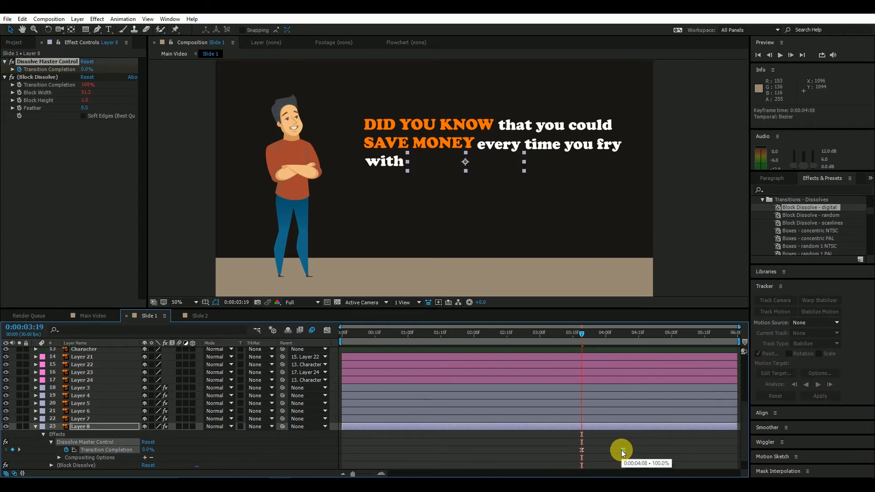
click(622, 460)
click(36, 426)
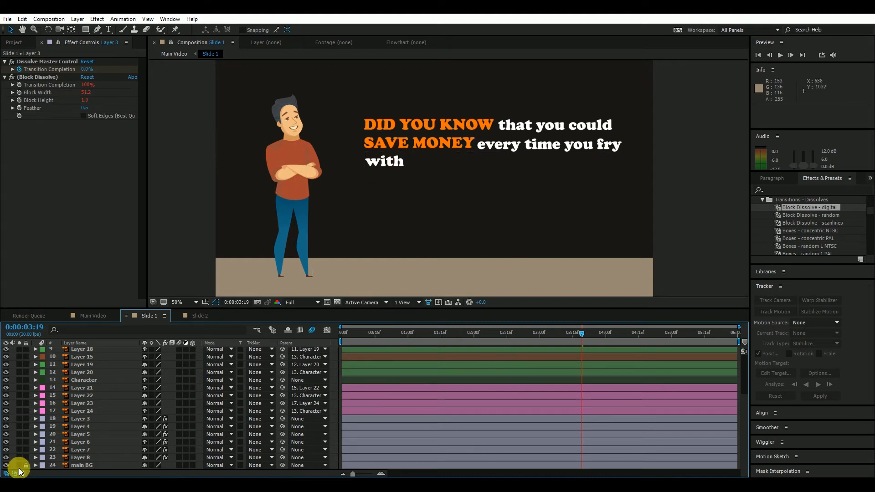
- Copy the main BG layer from Slide 1 and paste it into the Main Video composition
click(70, 465)
click(92, 316)
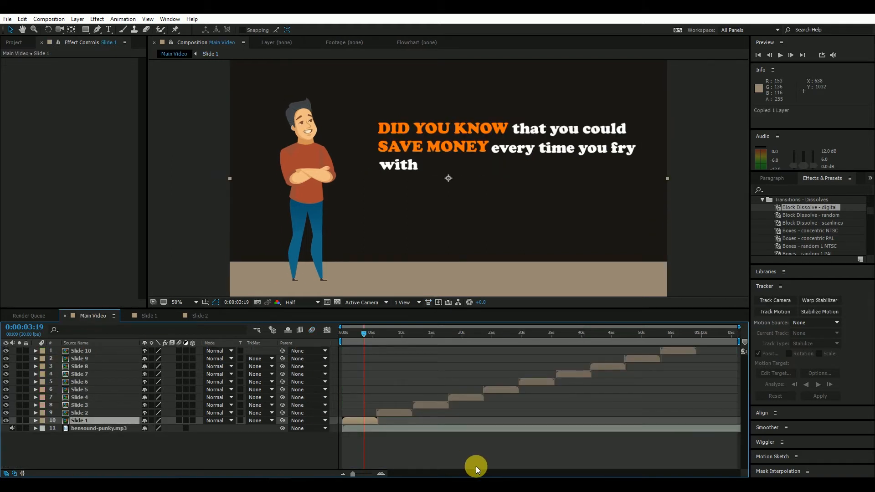
key(ctrl+v)
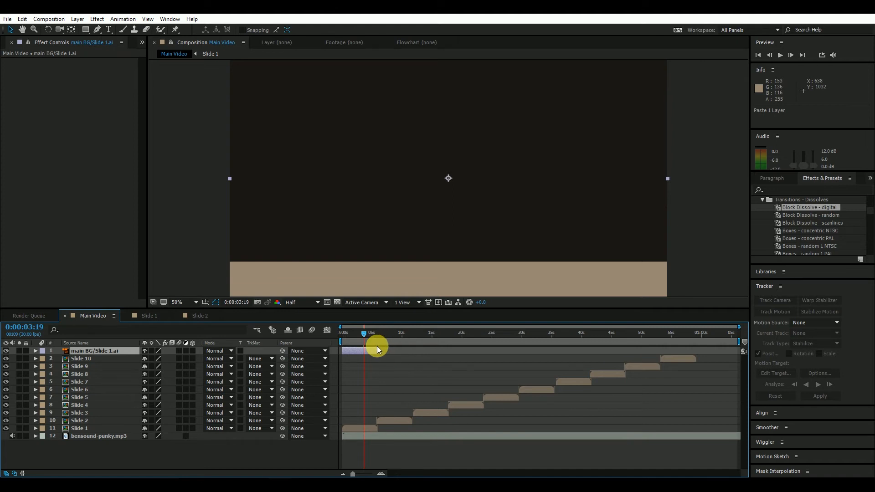
- Move the pasted main BG layer directly below Slide 1 and extend its out point to the end of the Main Video composition
key(ctrl+bracketleft)
key(ctrl+bracketleft)
key(ctrl+bracketleft)
key(ctrl+bracketleft)
key(ctrl+bracketleft)
key(ctrl+bracketleft)
key(ctrl+bracketleft)
key(ctrl+bracketleft)
key(ctrl+bracketleft)
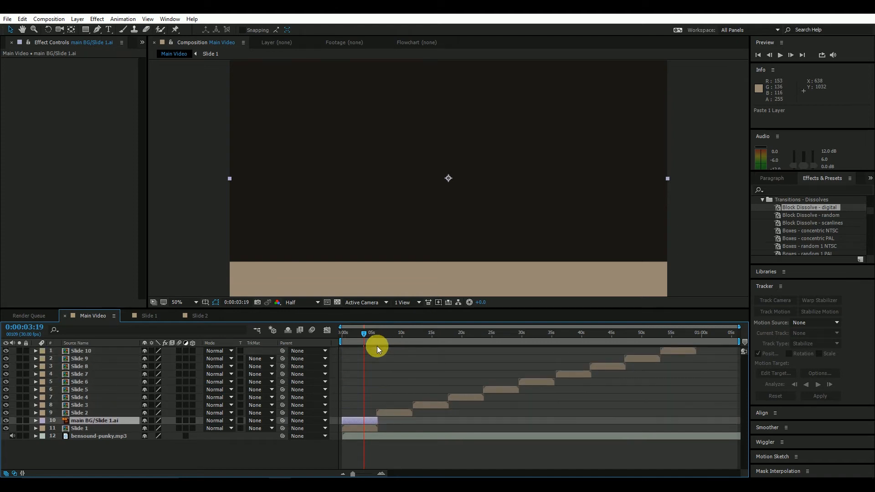
key(ctrl+bracketleft)
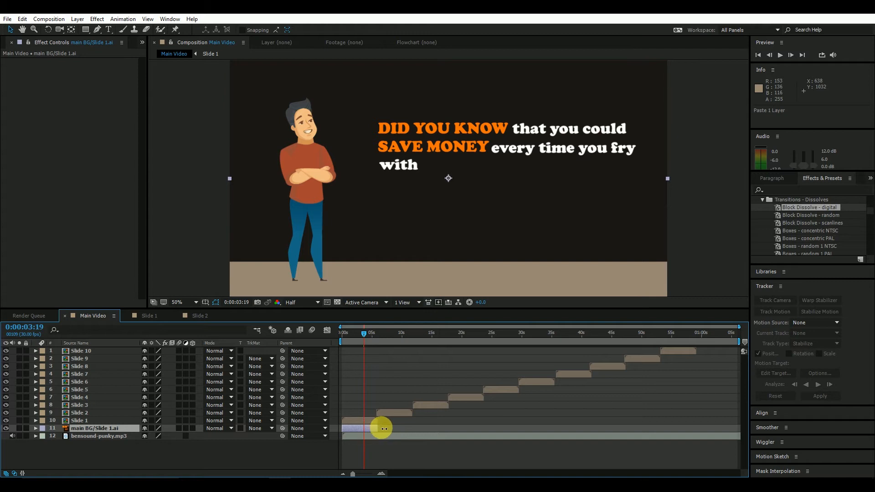
drag(380, 429, 747, 428)
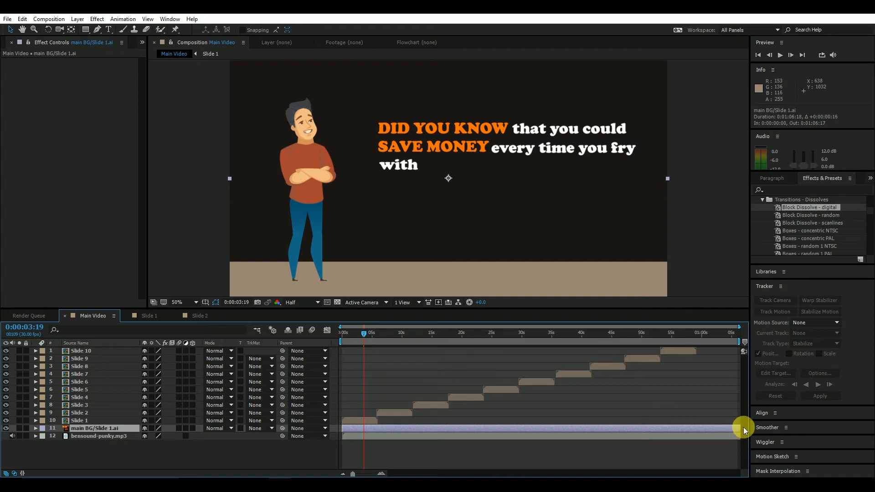
drag(742, 429, 743, 429)
- Open the Slide 1 composition and hide its main BG layer
double_click(79, 420)
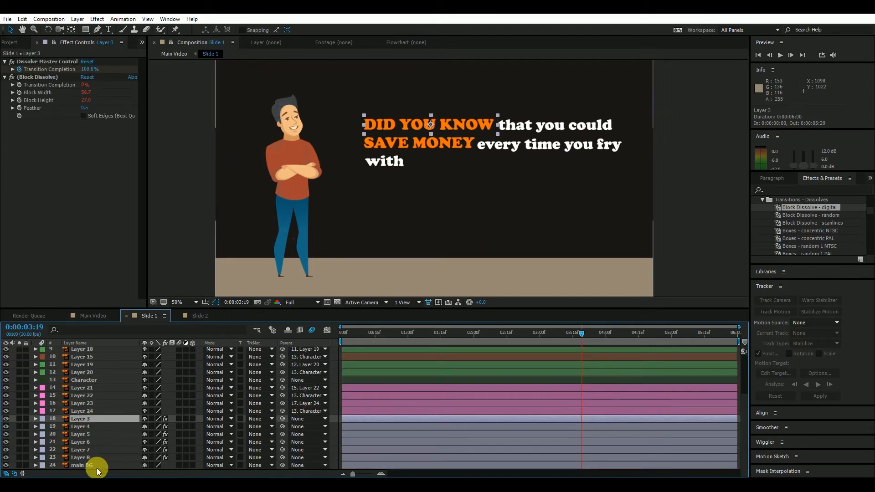
click(400, 396)
click(7, 466)
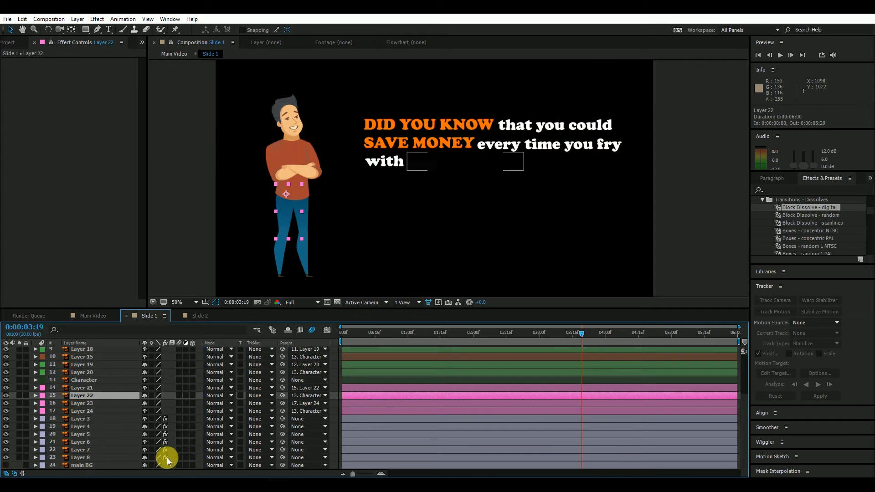
click(694, 106)
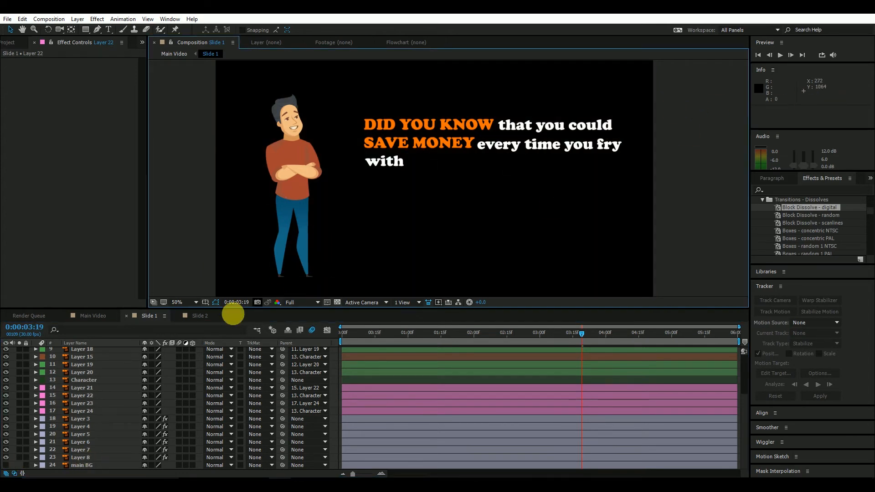
- Open Slide 2 from Main Video, hide its main BG layer, and close the composition
click(83, 315)
click(417, 436)
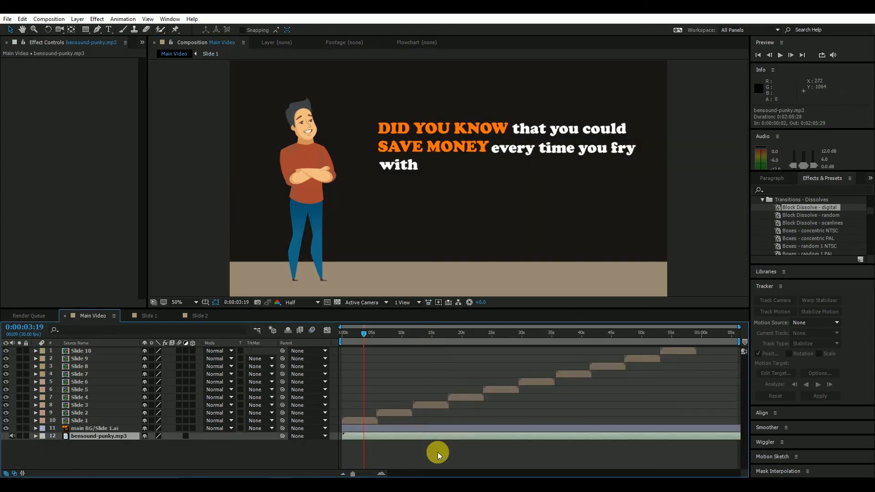
click(389, 406)
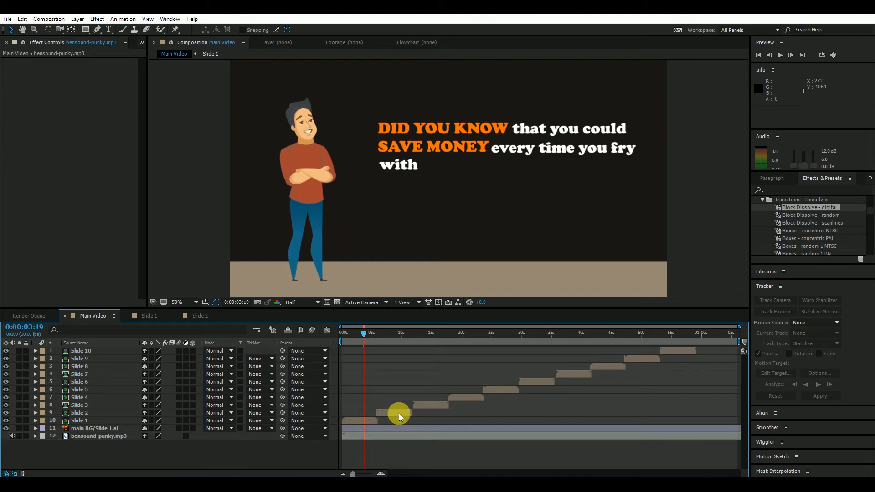
double_click(399, 414)
scroll(194, 463, down, 2)
click(9, 465)
key(ctrl+w)
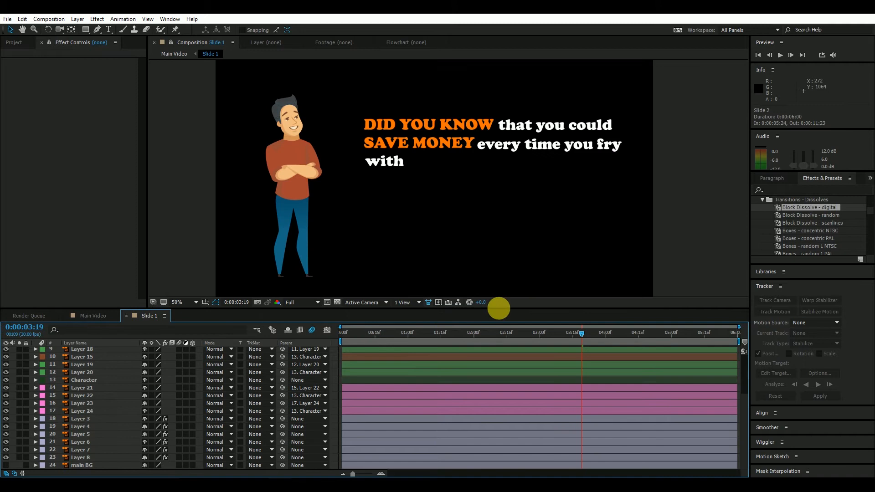
- Open Slide 3 from Main Video, hide its main BG layer, and close the composition
click(94, 315)
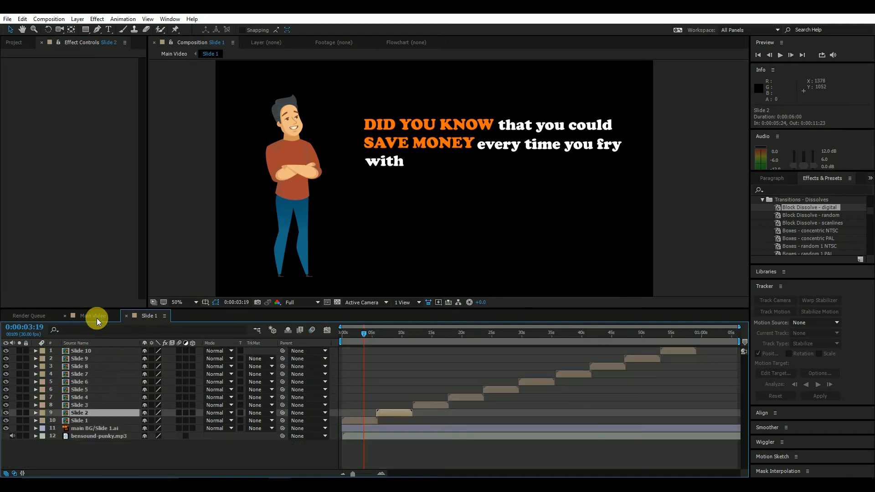
click(422, 405)
click(435, 332)
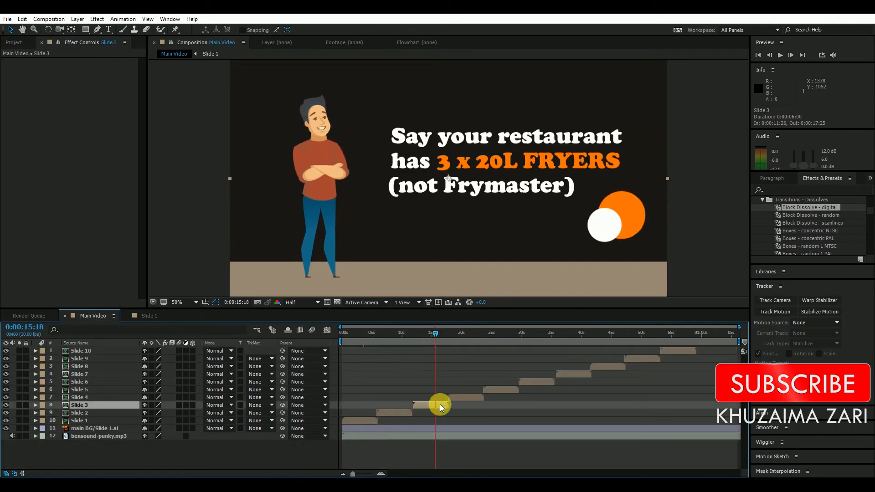
double_click(440, 404)
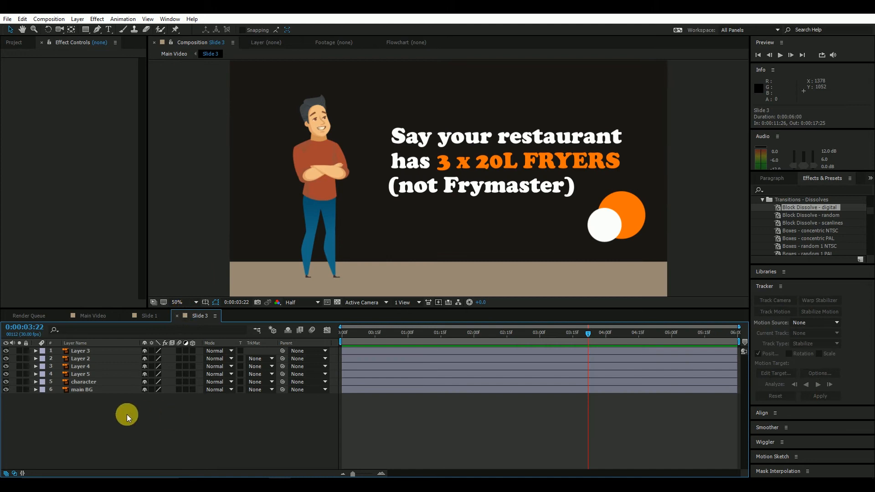
click(84, 390)
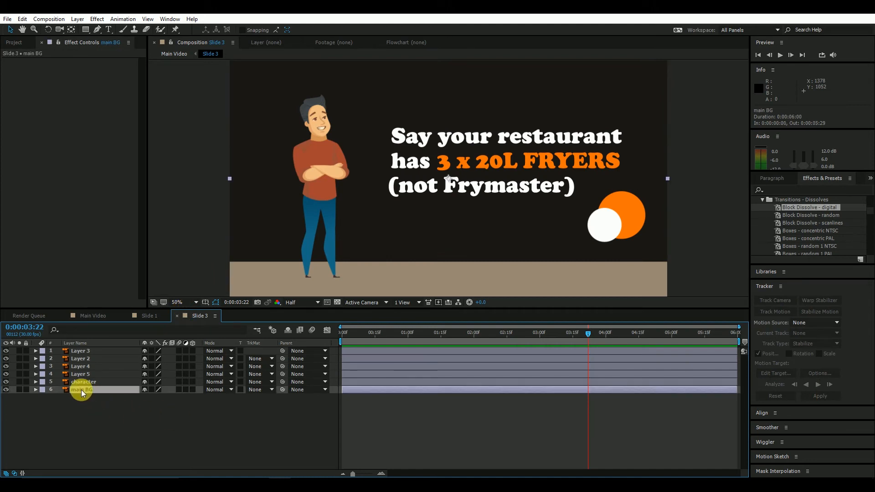
click(6, 389)
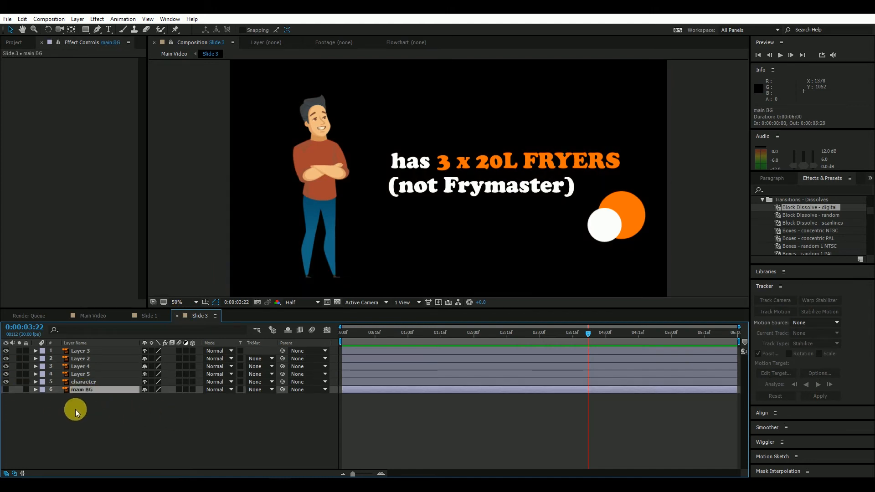
click(141, 425)
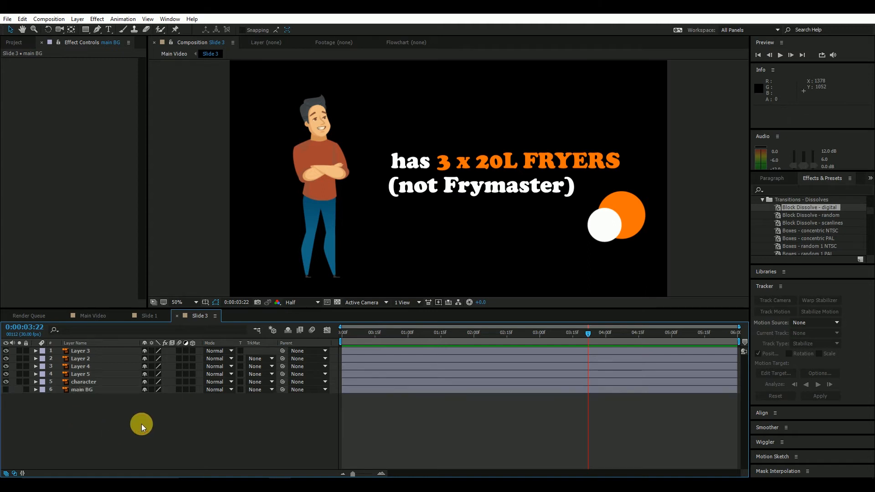
key(ctrl+w)
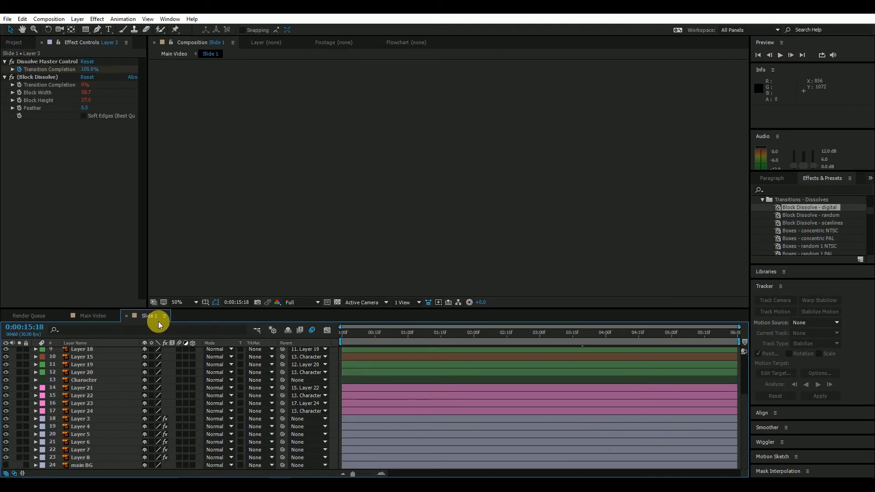
- Play back Slide 1 to review its text reveals
click(458, 332)
key(space)
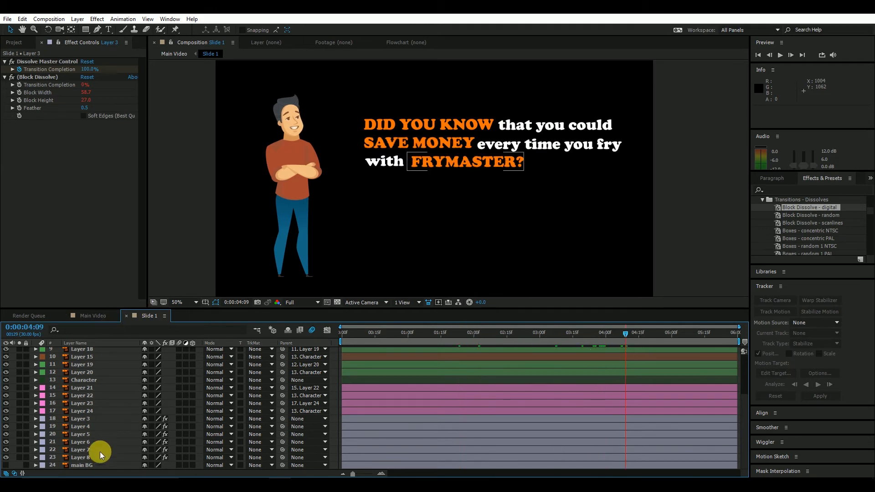
scroll(97, 433, up, 3)
- Copy the orange circle and the two larger white circles (Layers 4, 9 and 10) from Slide 6 and paste them into Slide 1
click(91, 315)
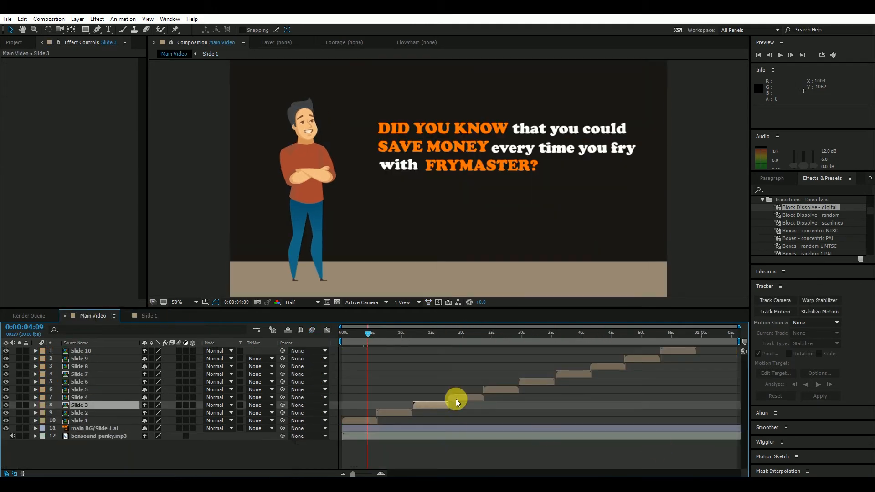
drag(473, 333, 538, 337)
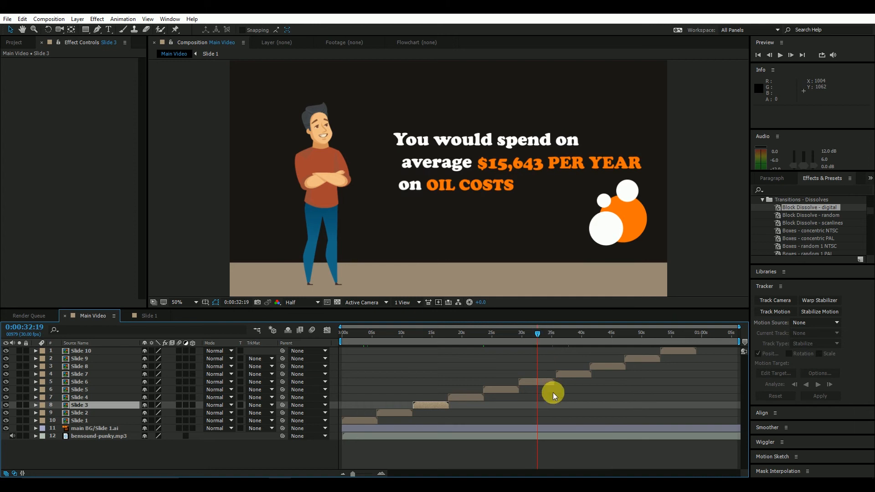
double_click(545, 384)
click(642, 216)
shift+click(637, 188)
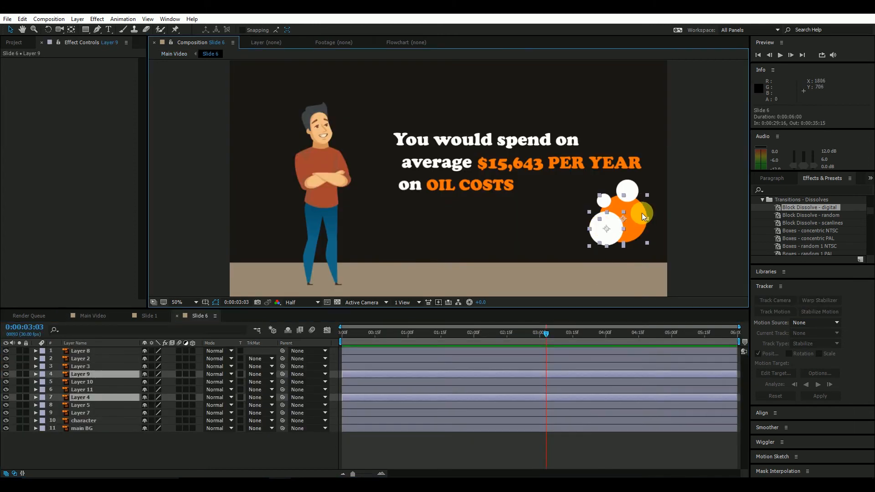
shift+click(639, 202)
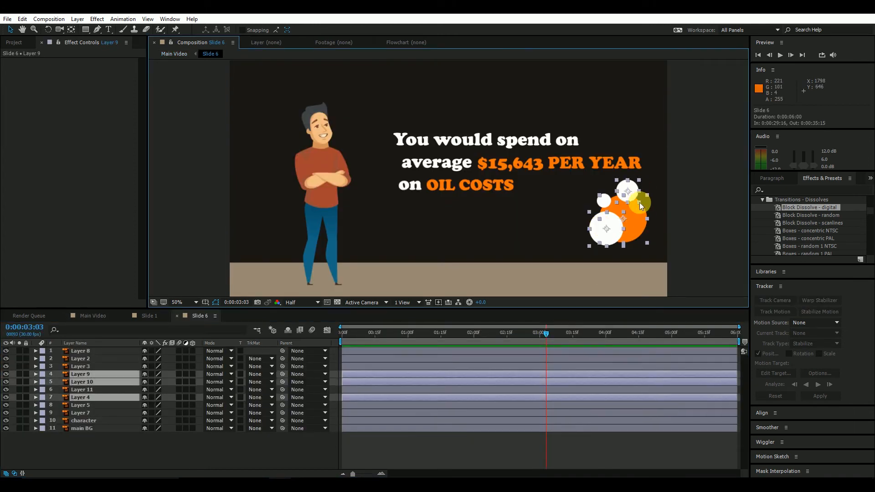
click(84, 461)
click(149, 316)
key(ctrl+v)
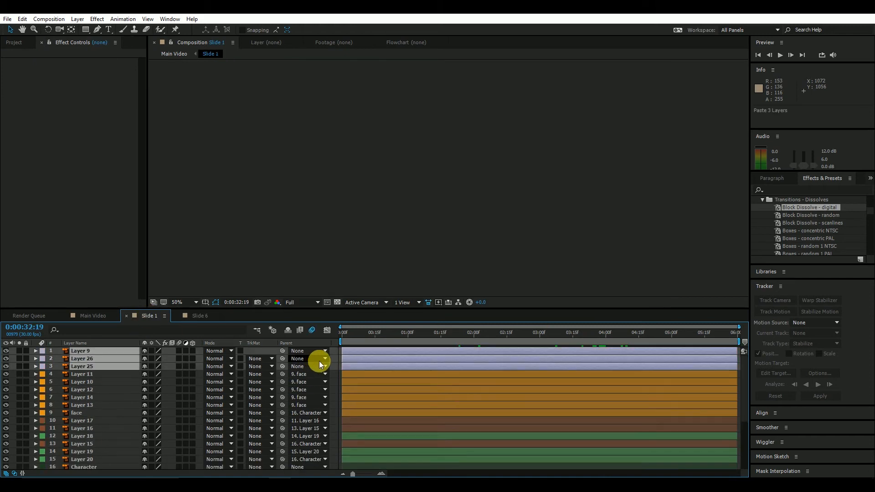
- Move the three pasted circles straight down within the lower-right corner of Slide 1's frame
click(469, 335)
drag(601, 236, 599, 268)
click(701, 218)
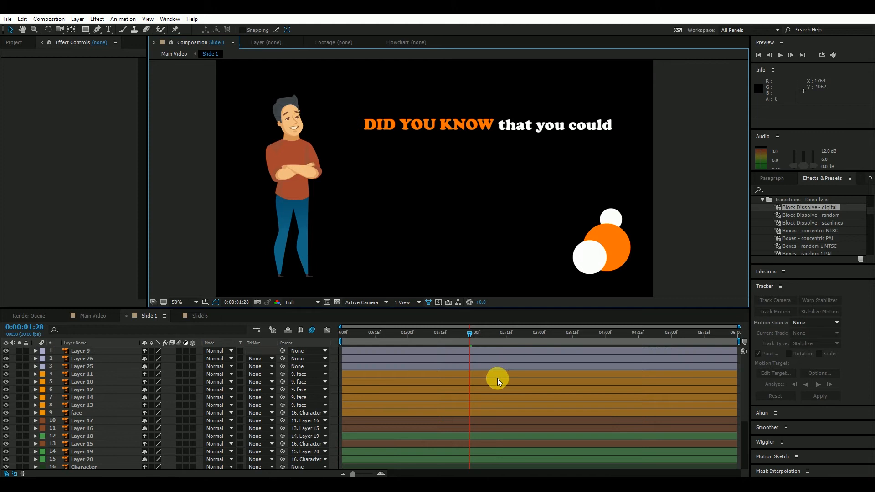
- Trim the in points of the three circle layers, Layer 9, Layer 26 and Layer 25, to 0:00:04:17
click(366, 367)
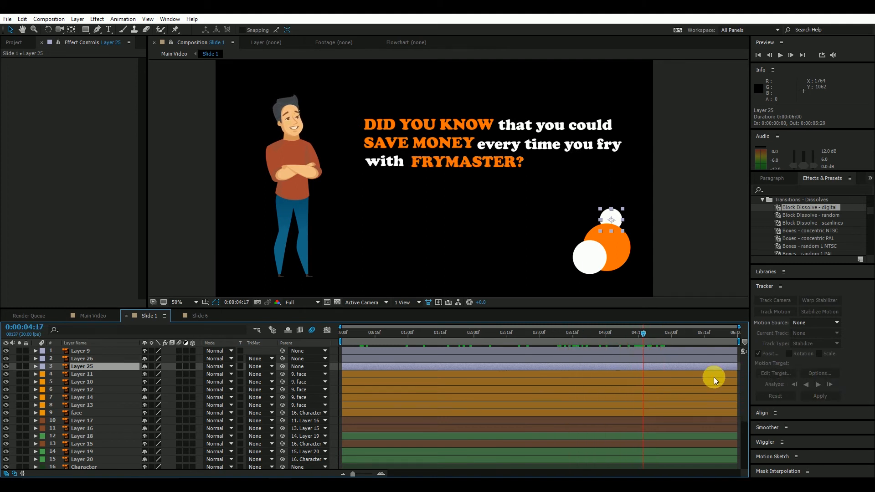
click(663, 350)
shift+click(662, 359)
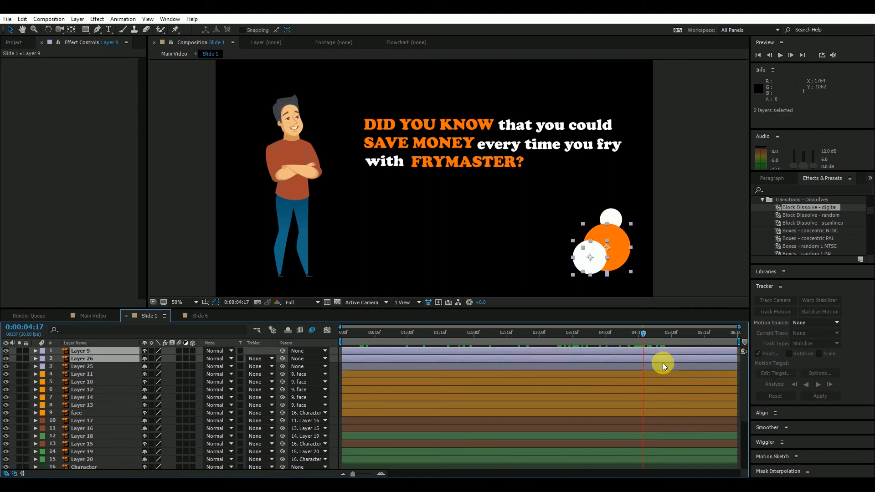
shift+click(663, 367)
key(alt+bracketleft)
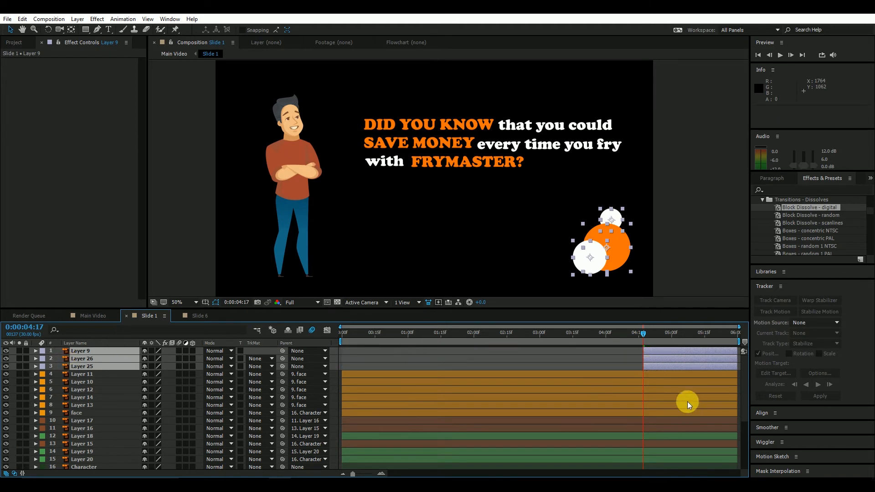
- Expand the three circle layers and bring the small white circle, Layer 25, to the top of the layer stack
drag(643, 338, 688, 356)
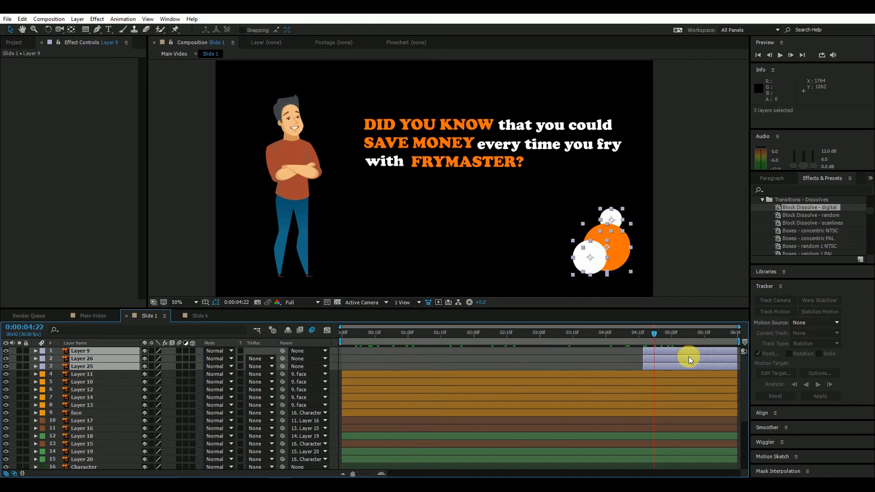
click(36, 358)
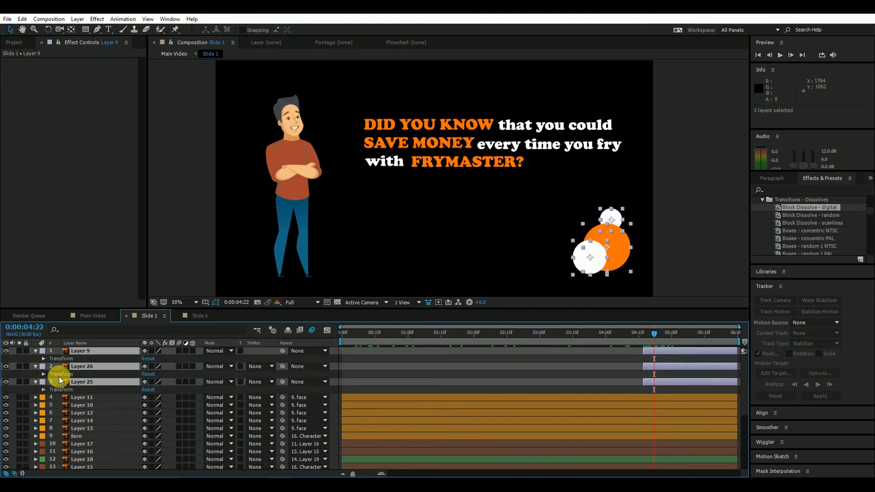
click(595, 359)
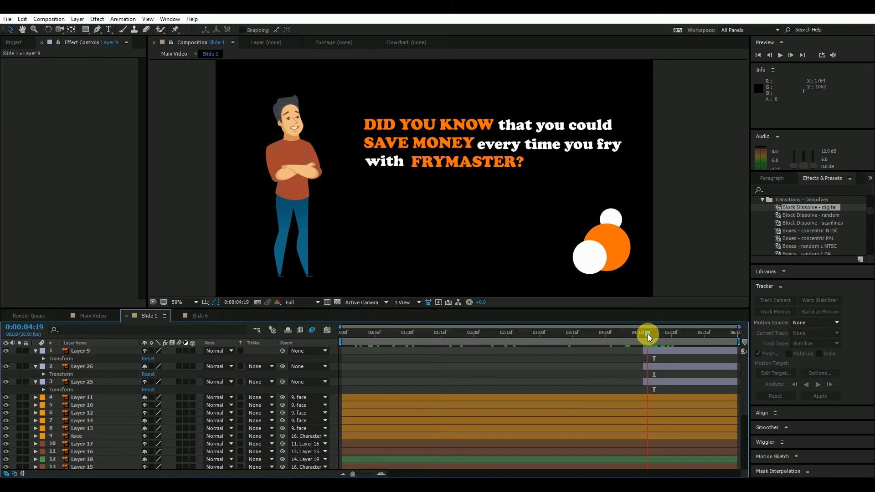
click(660, 382)
click(611, 245)
click(617, 217)
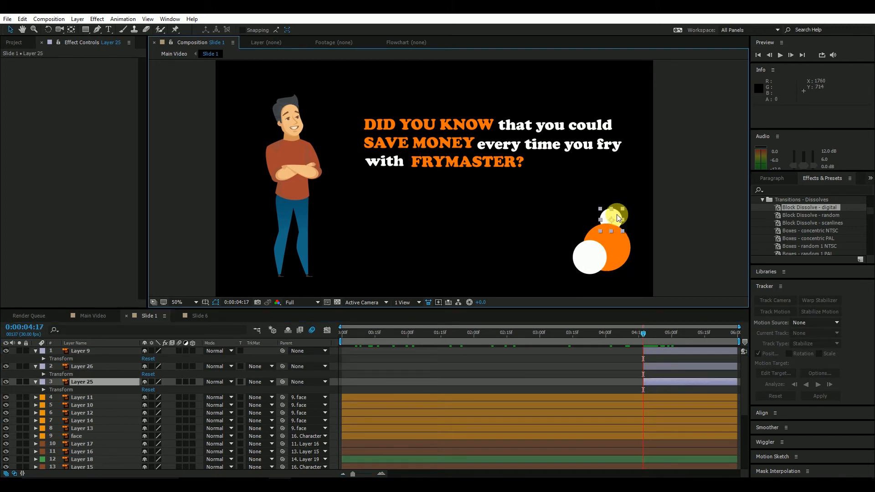
key(ctrl+bracketright)
key(ctrl+bracketright)
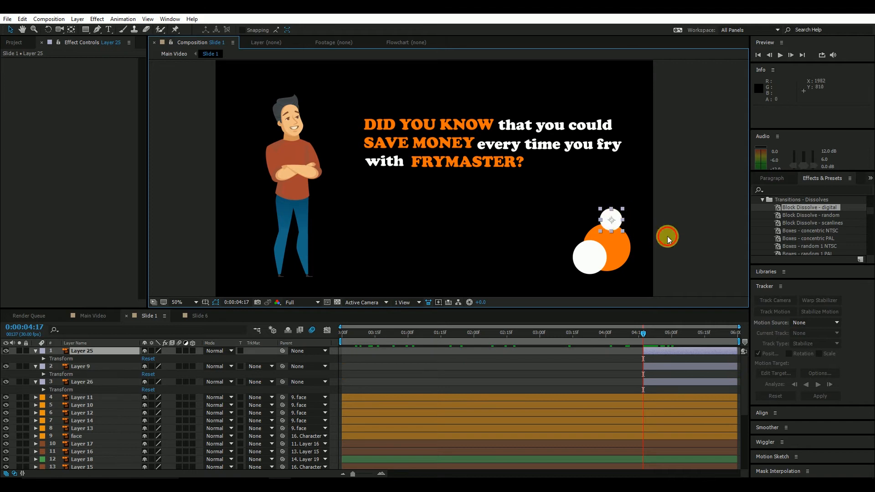
click(668, 239)
- Add a 100% Scale keyframe to the orange circle, Layer 26, at 0:00:04:23
click(612, 266)
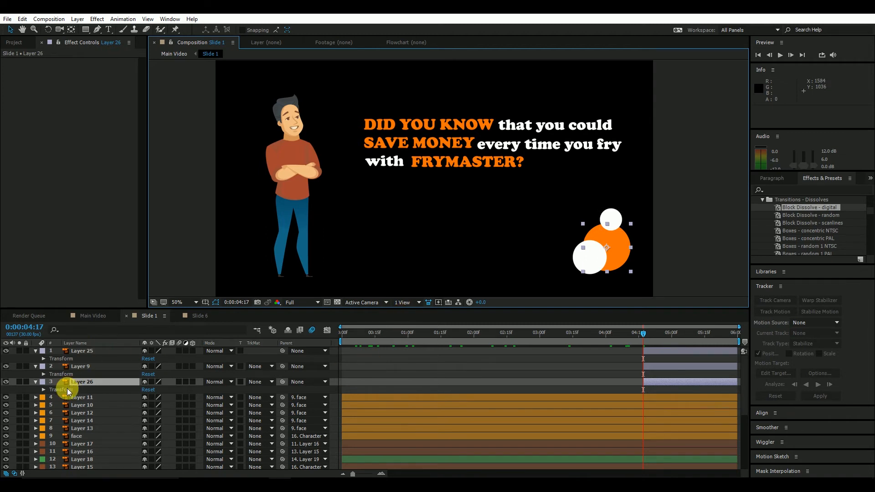
click(42, 391)
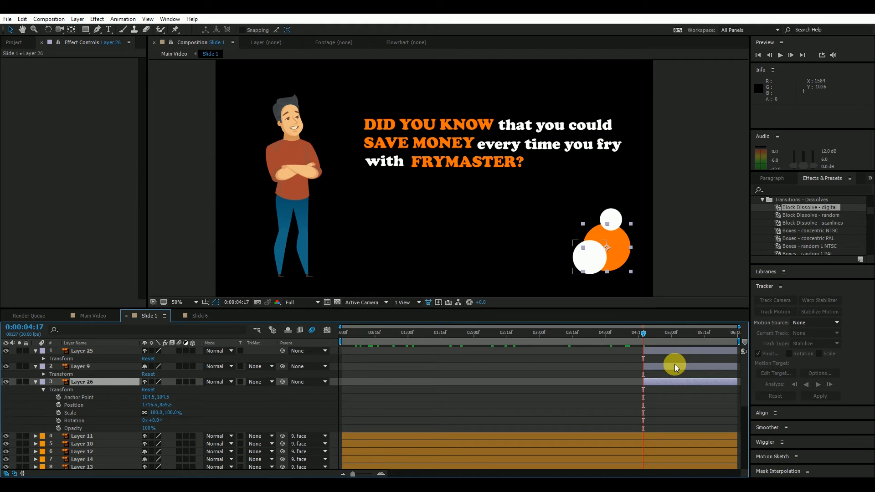
key(Page_Down)
key(Page_Down)
key(Page_Down)
key(Page_Down)
key(Page_Down)
key(Page_Down)
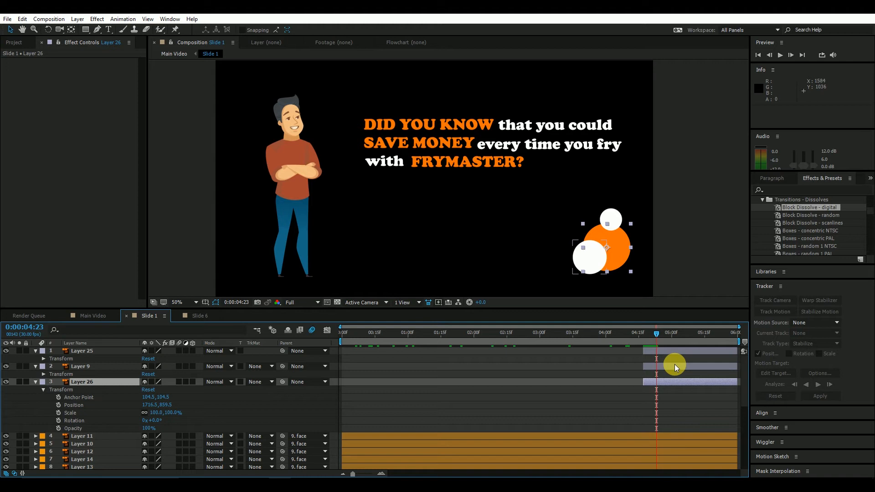
click(59, 413)
- Add a 0% Scale keyframe to the orange circle, Layer 26, at 0:00:04:17
key(Page_Up)
key(Page_Up)
key(Page_Up)
key(Page_Up)
key(Page_Up)
key(Page_Up)
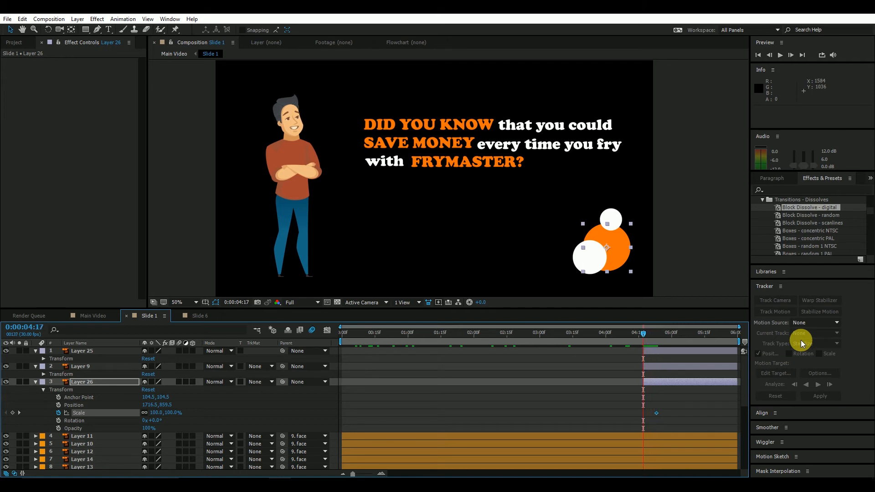
click(157, 415)
text(0)
key(Return)
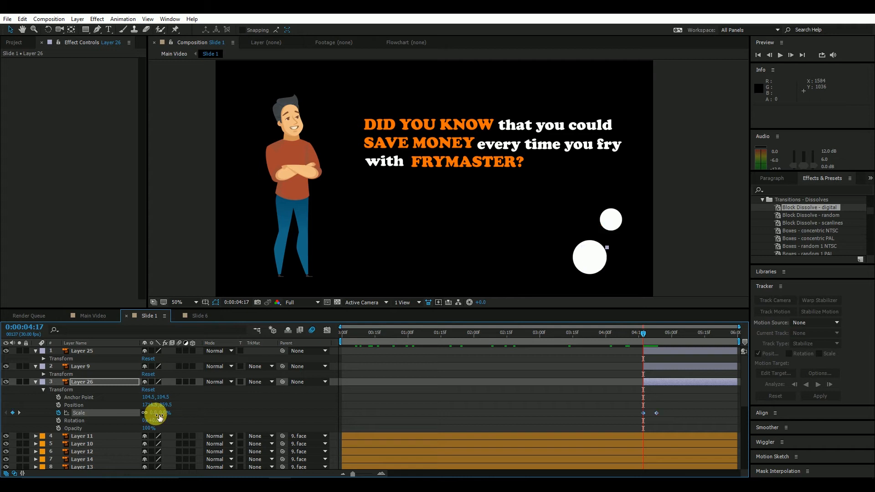
- Apply Easy Ease to both Scale keyframes of the orange circle, Layer 26, with the current time at 0:00:04:23
mouse_move(645, 335)
mouse_down()
mouse_move(666, 338)
mouse_move(659, 341)
mouse_up()
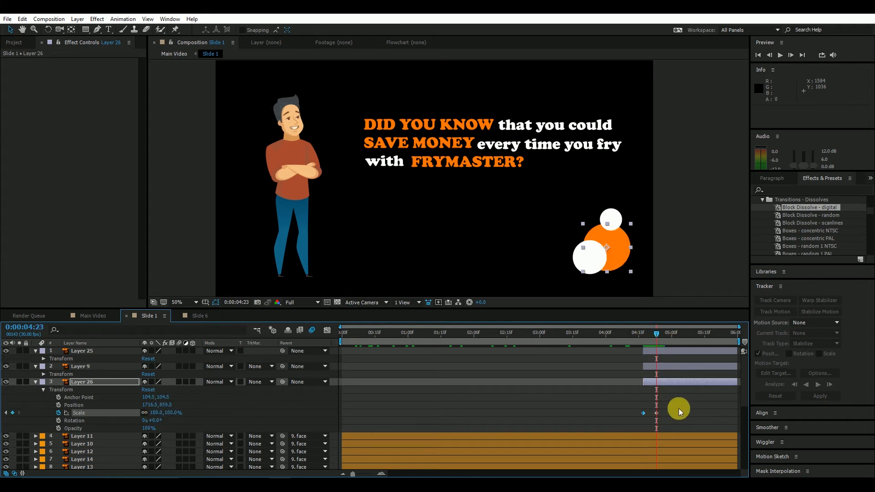
drag(679, 409, 631, 419)
key(F9)
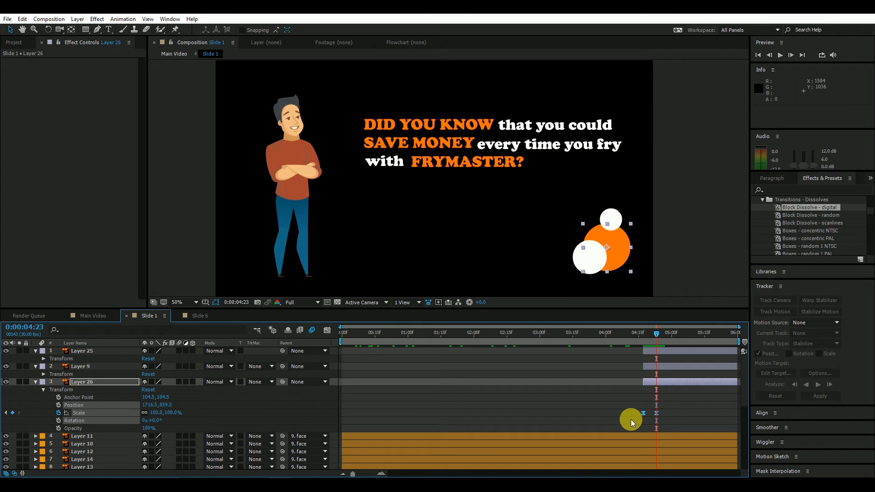
- Reveal Scale for the two white circles, Layer 25 and Layer 9, and keyframe Layer 9's Scale at 0% at 0:00:04:23
click(617, 214)
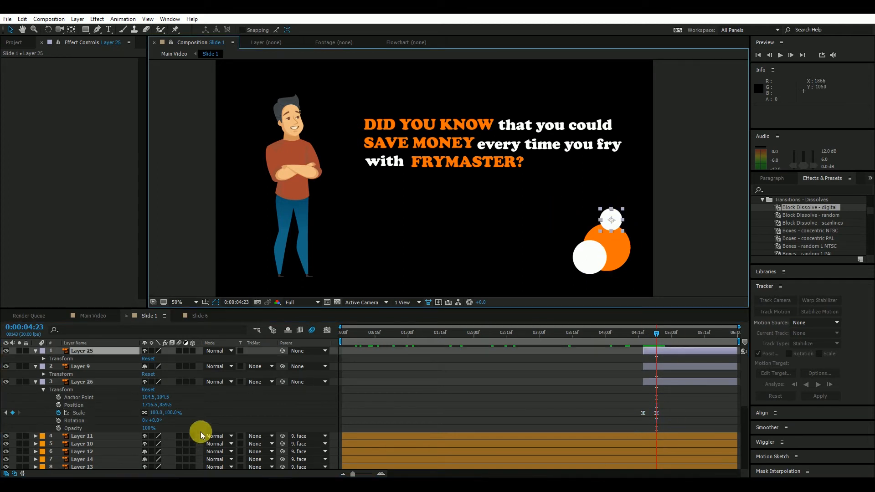
ctrl+click(94, 368)
key(s)
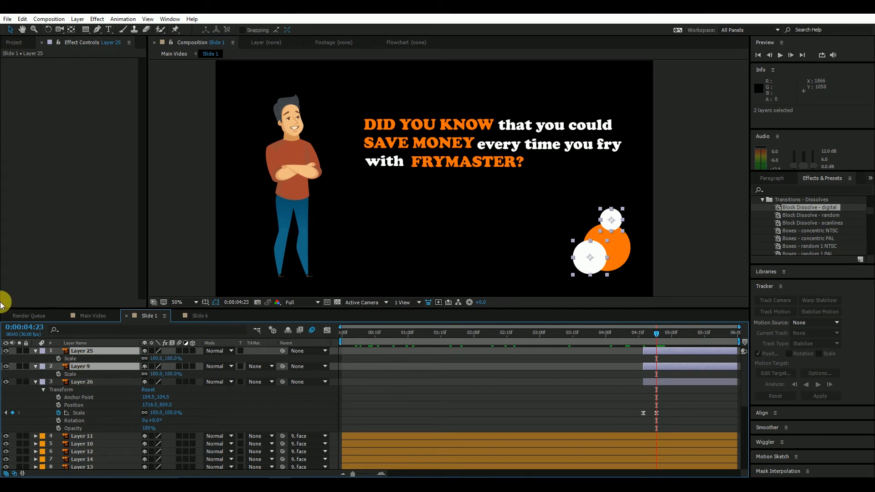
click(511, 416)
click(587, 258)
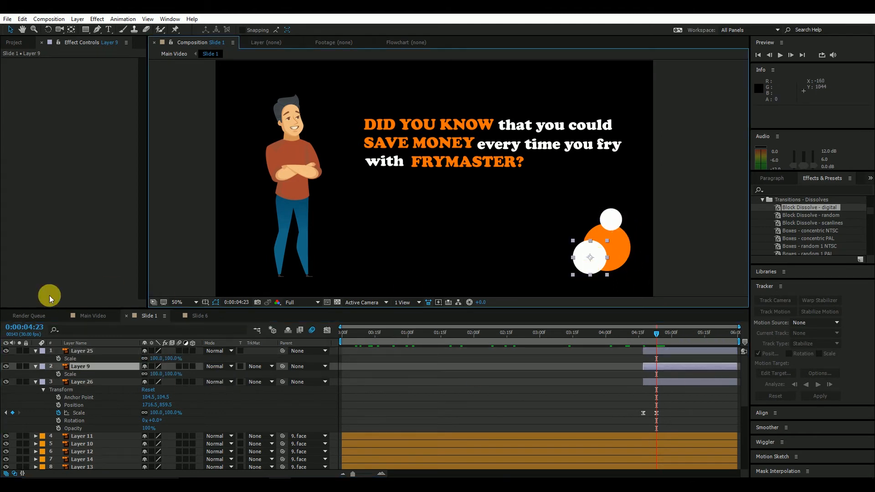
click(159, 374)
text(00)
key(Return)
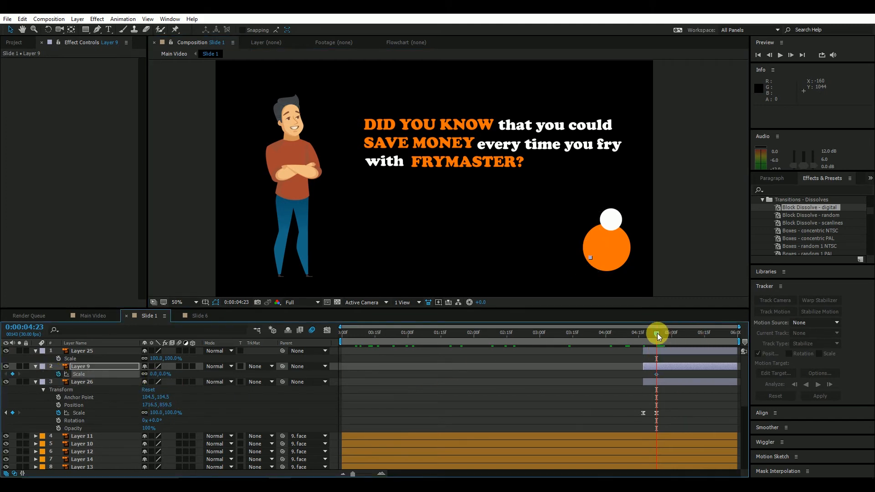
- Add a 100% Scale keyframe to the larger white circle, Layer 9, at 0:00:04:29 and ease both of its Scale keyframes
key(Page_Down)
key(Page_Down)
key(Page_Down)
key(Page_Down)
key(Page_Down)
key(Page_Down)
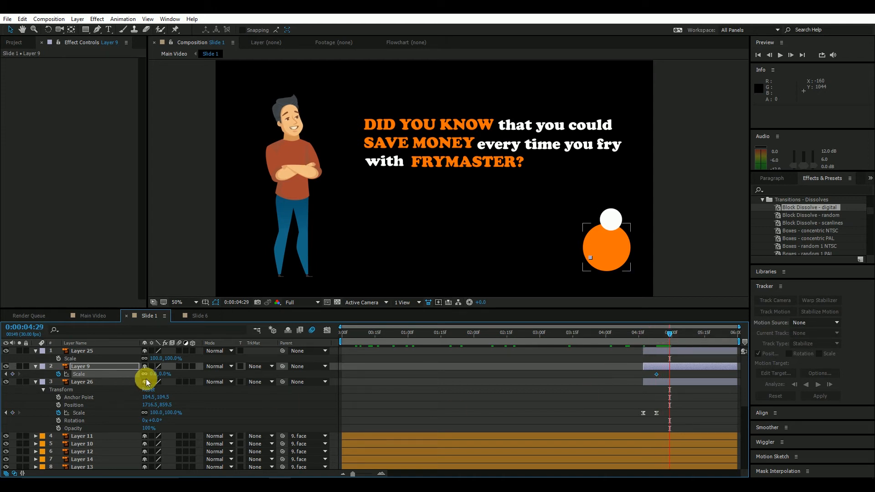
click(155, 374)
text(100)
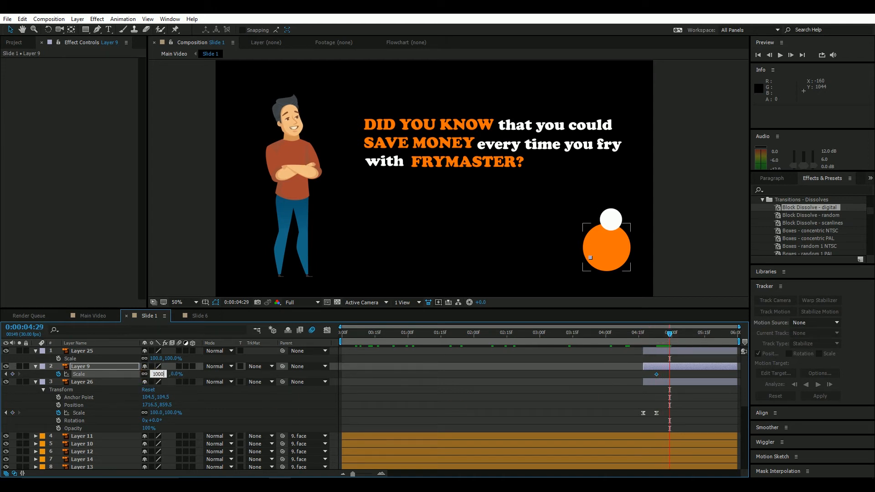
key(Return)
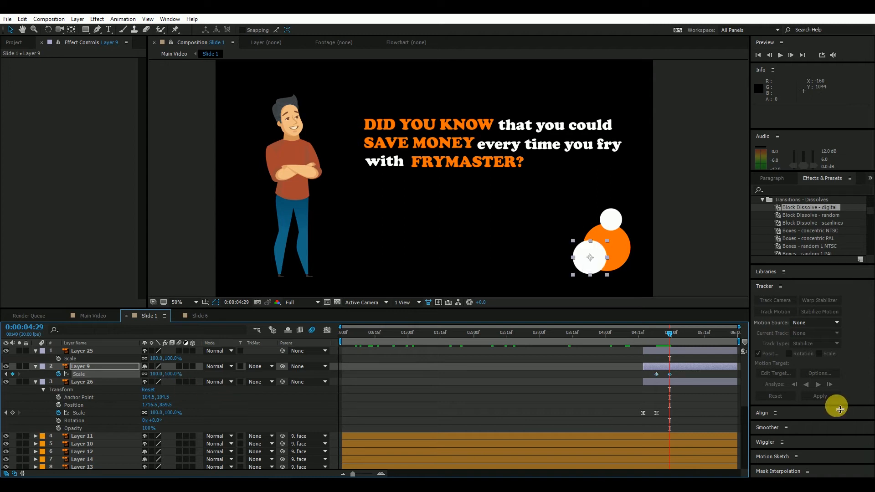
drag(680, 373, 642, 376)
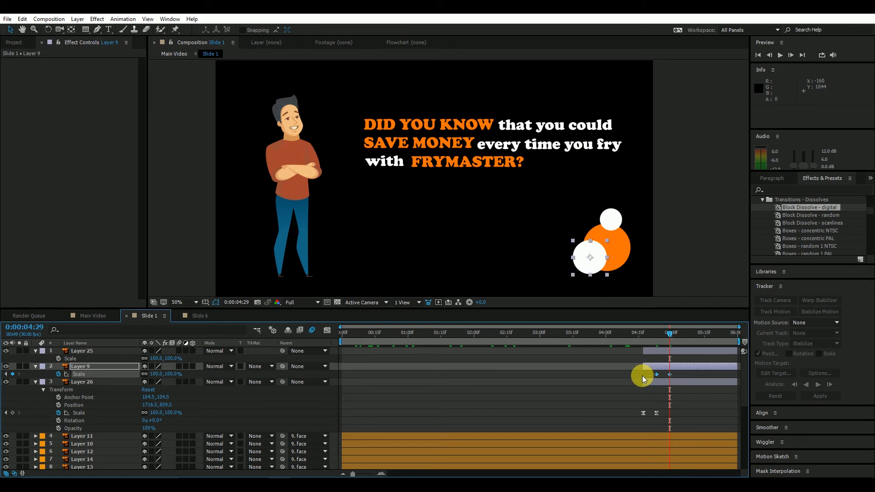
- Add a 0% Scale keyframe to the small white circle, Layer 25, at 0:00:04:29
click(661, 350)
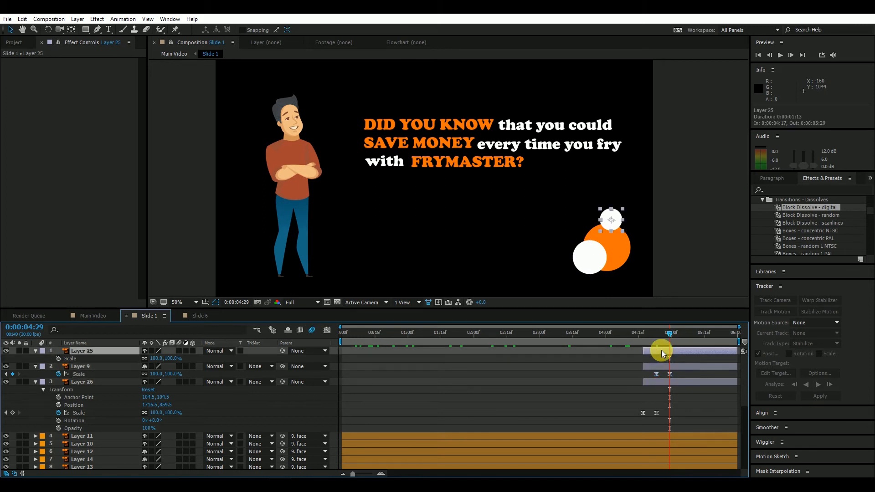
click(156, 359)
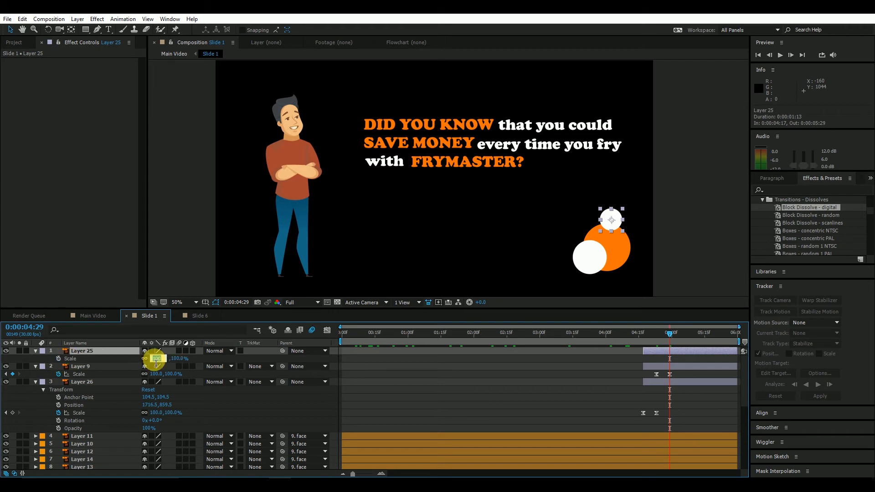
text(0)
key(Return)
click(58, 360)
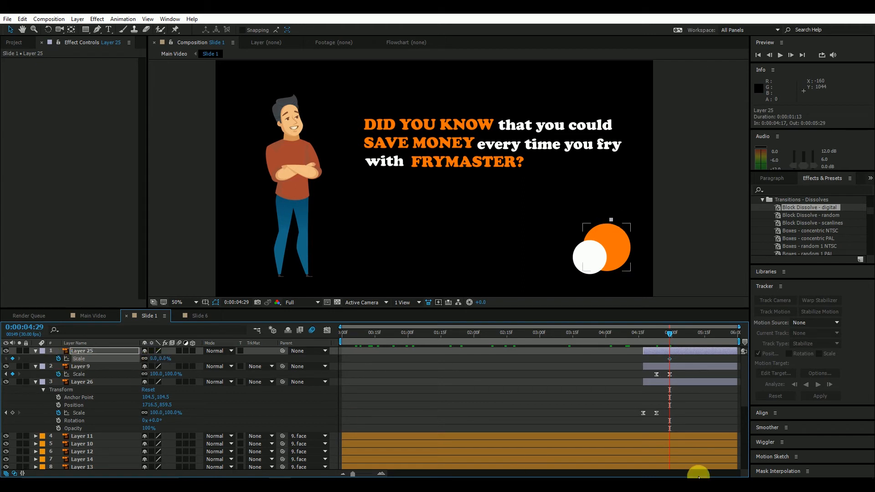
- Add a 100% Scale keyframe to Layer 25 at 0:00:05:05 and select both of its Scale keyframes
key(space)
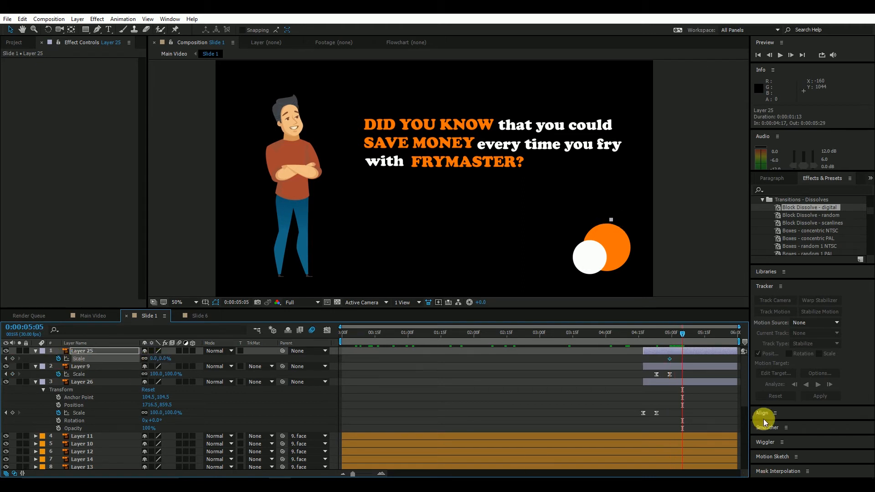
click(164, 360)
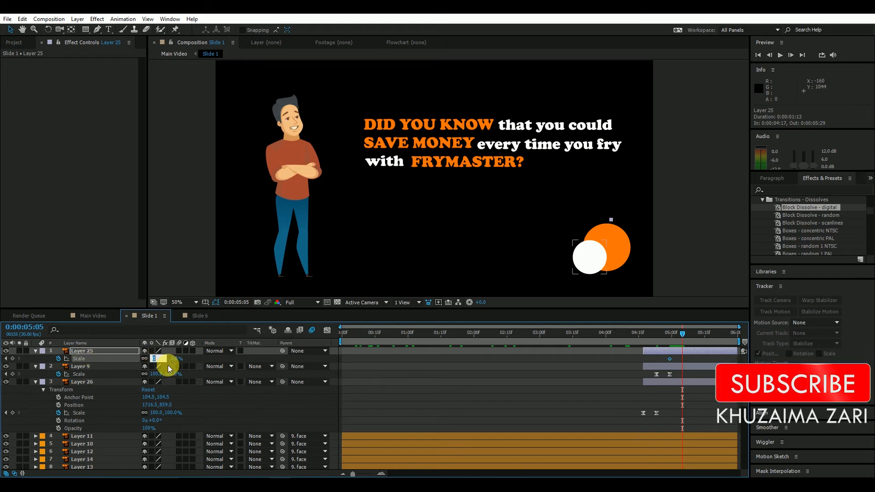
text(100)
key(Return)
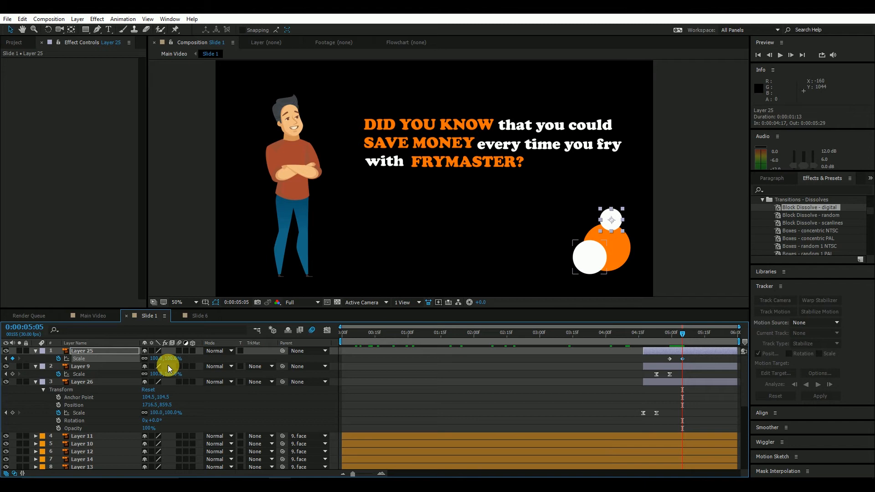
drag(694, 357, 657, 362)
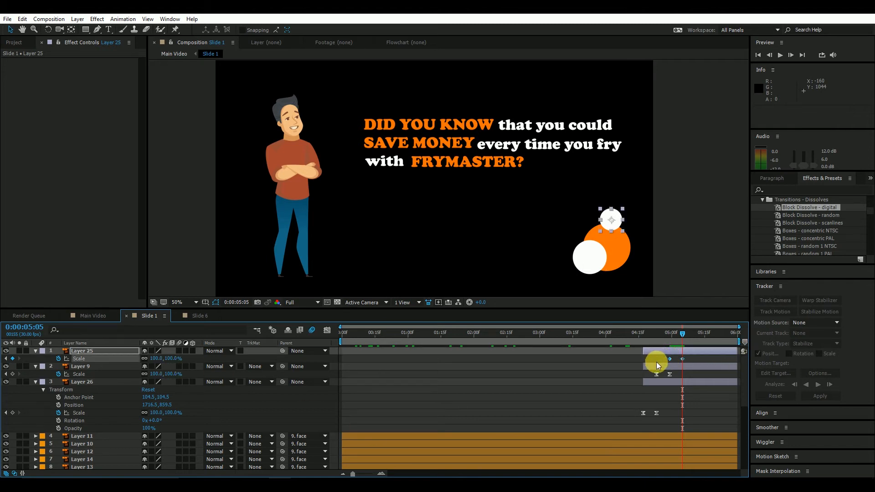
- Collapse the three circle layers and scrub Slide 1 to 0:00:05:12 to check the circles
click(35, 351)
click(36, 359)
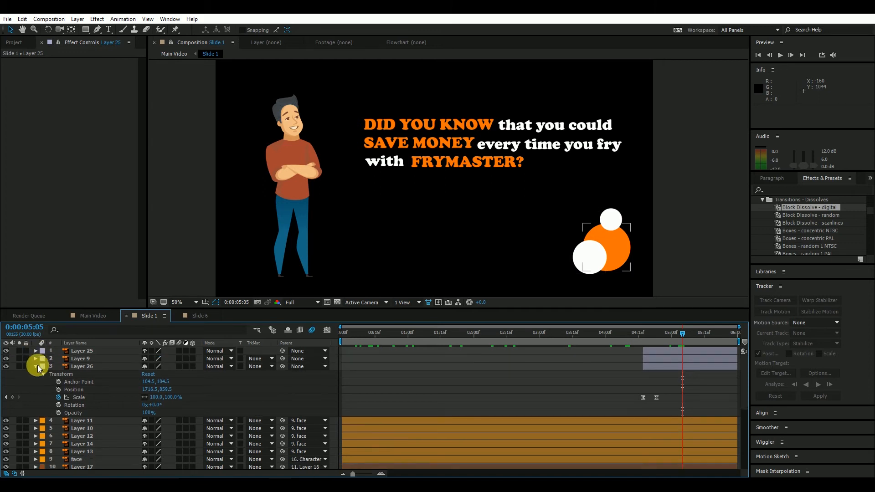
click(35, 366)
drag(694, 338, 698, 356)
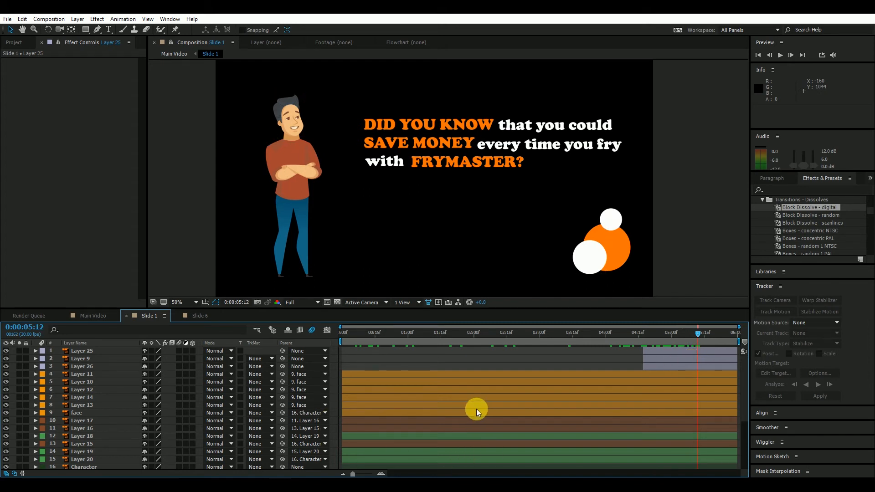
click(688, 248)
- Preview the Main Video composition from the start to check Slide 1's animation over the shared background
click(105, 314)
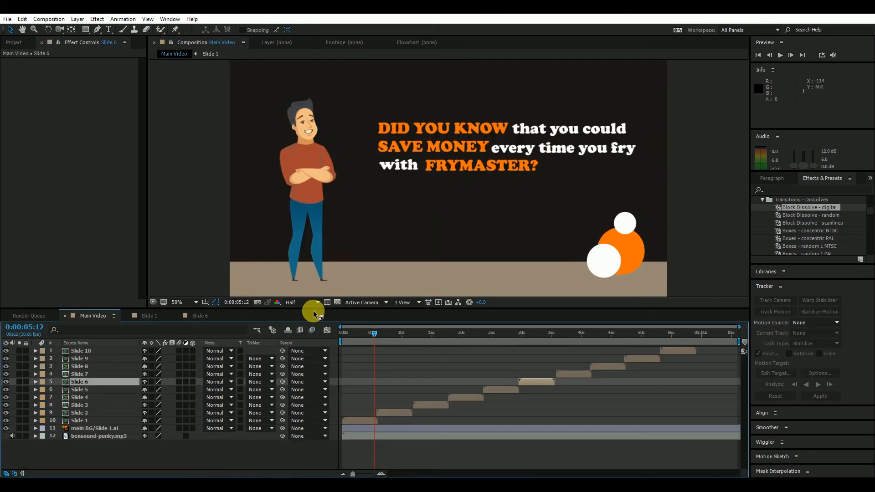
drag(392, 328, 336, 338)
key(space)
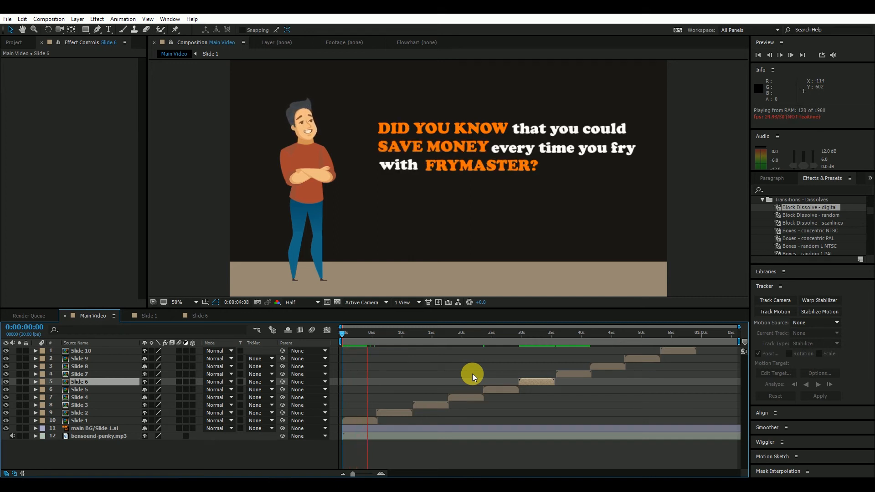
click(472, 374)
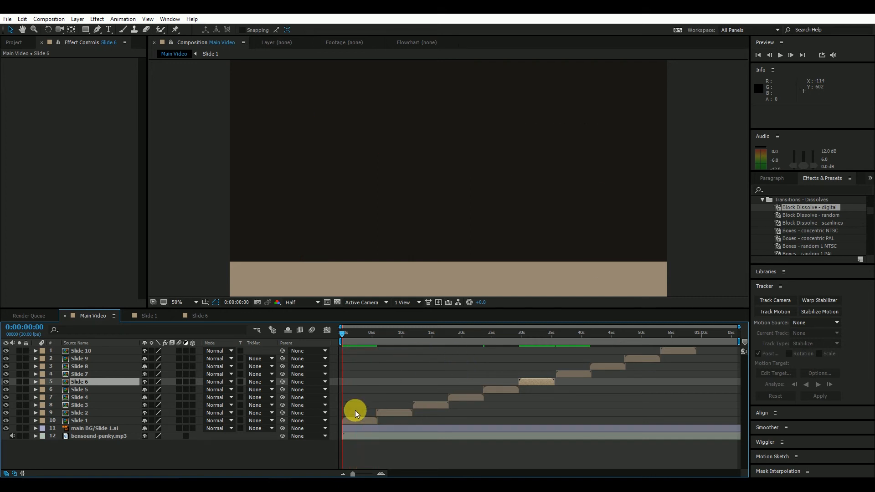
- Open the Slide 1 composition from Main Video and inspect the eye and eyebrow layers on the man's face up close
click(352, 411)
double_click(372, 420)
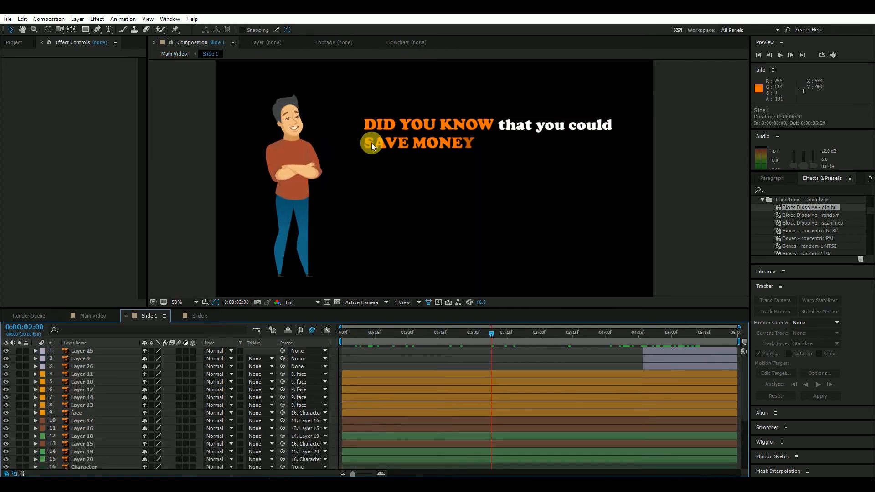
scroll(256, 129, up, 7)
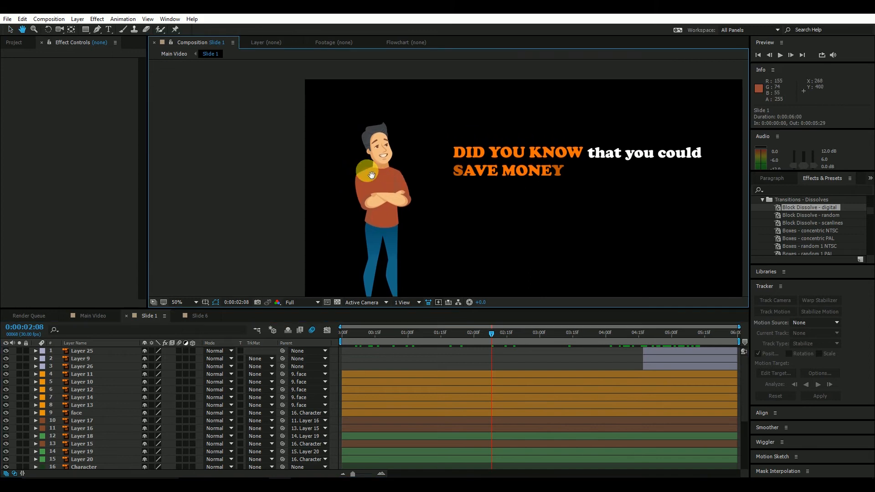
scroll(389, 130, down, 1)
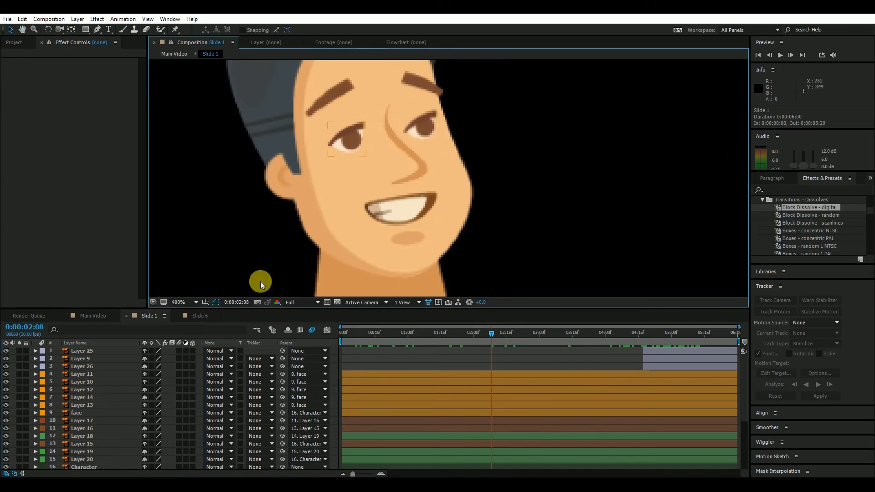
drag(348, 134, 363, 143)
key(ctrl+z)
click(336, 87)
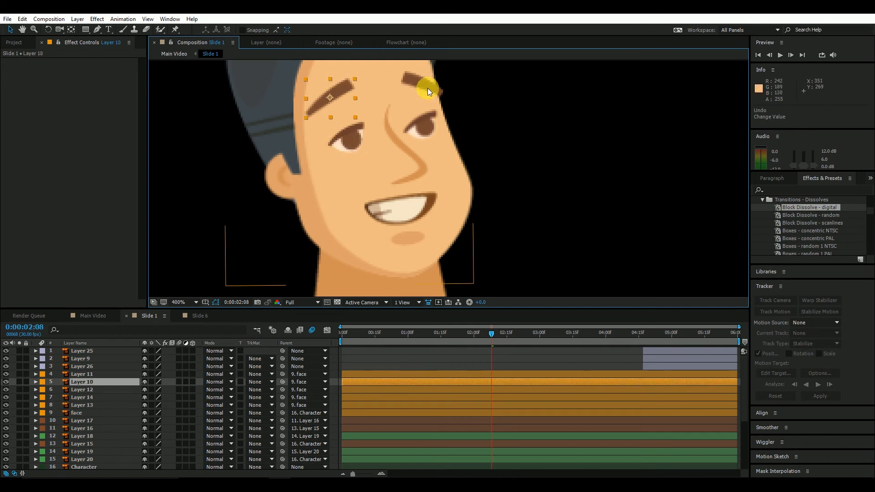
- Add a 100% Scale keyframe to the man's mouth, Layer 12, at 0:00:01:07
click(409, 206)
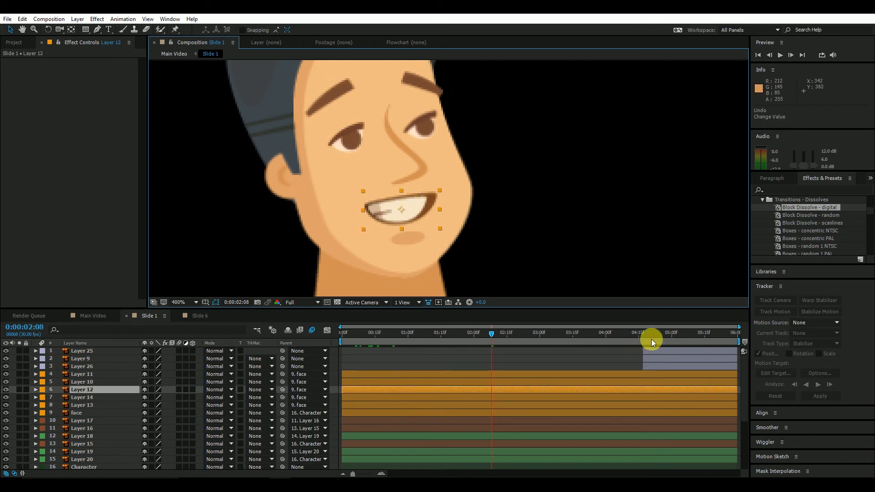
drag(500, 329, 420, 351)
click(36, 389)
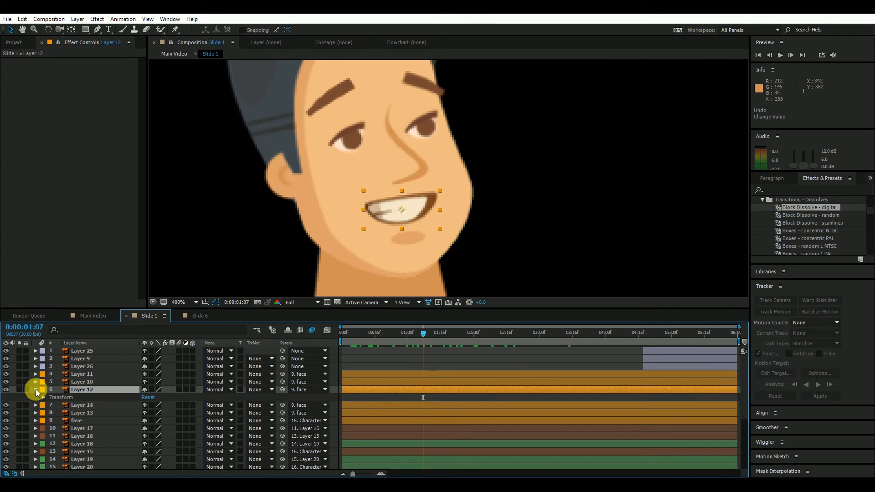
click(73, 389)
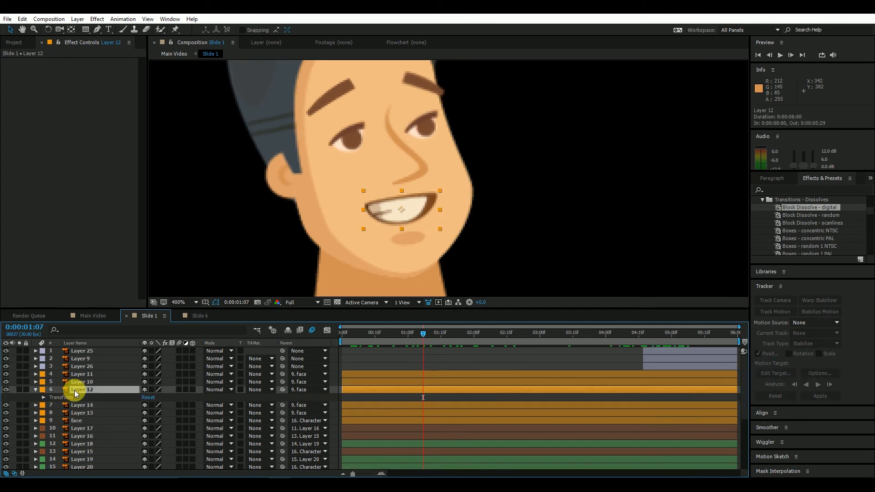
key(s)
click(58, 397)
- Squash the mouth, Layer 12, vertically to 64% Scale at 0:00:01:13, keeping its width at 100%
key(Page_Down)
key(Page_Down)
key(Page_Down)
key(Page_Down)
key(Page_Down)
key(Page_Down)
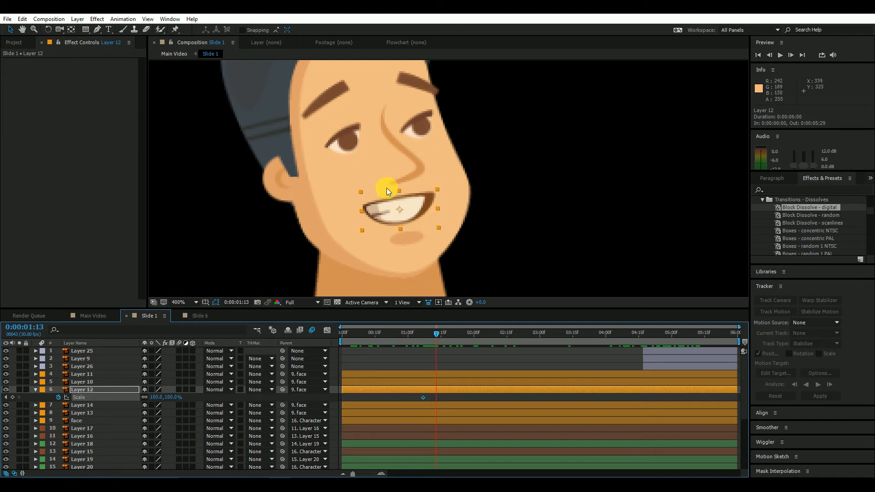
drag(399, 192, 398, 198)
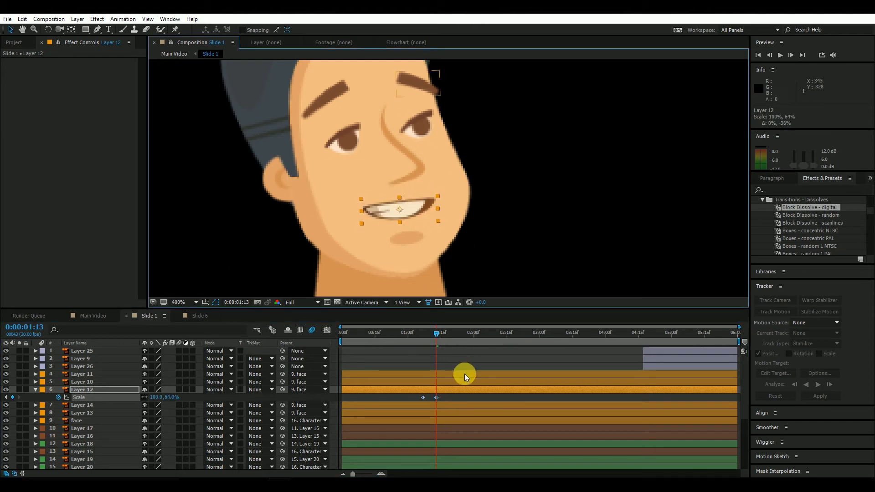
- Stretch the mouth's vertical Scale to about 99.4% at 0:00:01:19 and copy its three Scale keyframes
drag(441, 332, 436, 332)
key(Page_Down)
key(Page_Down)
key(Page_Down)
key(Page_Down)
key(Page_Down)
key(Page_Down)
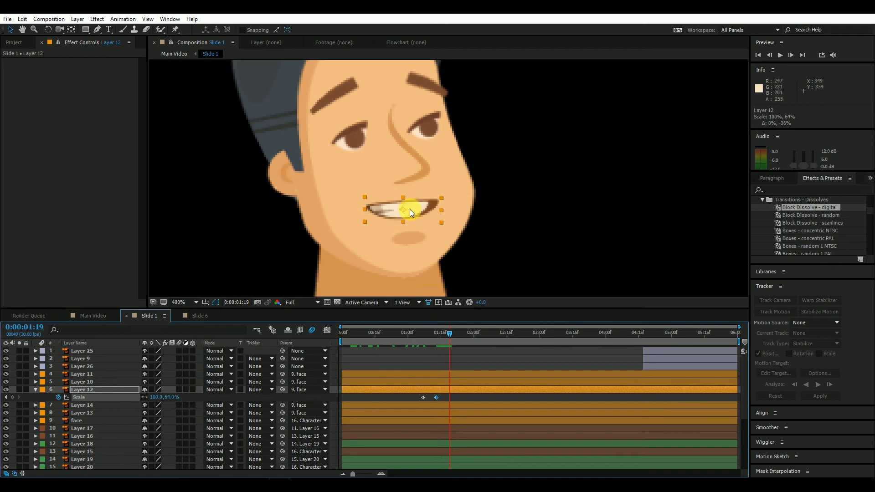
drag(404, 220, 406, 228)
drag(418, 394, 456, 400)
key(ctrl+c)
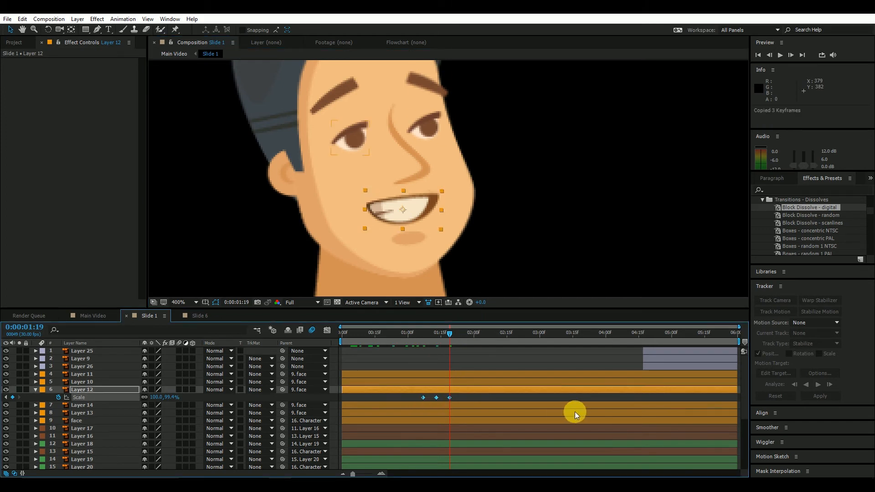
- Paste the three copied Scale keyframes on the mouth, Layer 12, starting at 0:00:01:26
key(Page_Down)
key(Page_Down)
key(Page_Down)
key(Page_Down)
key(Page_Down)
key(Page_Down)
key(Page_Down)
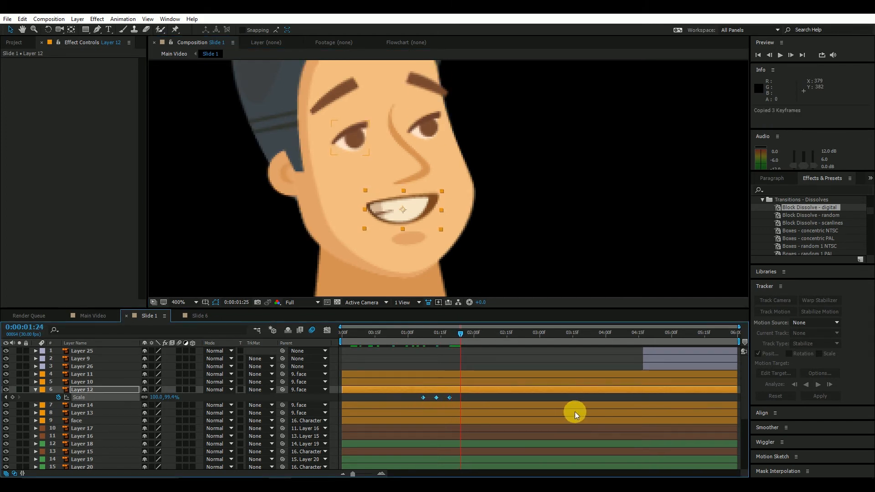
key(ctrl+v)
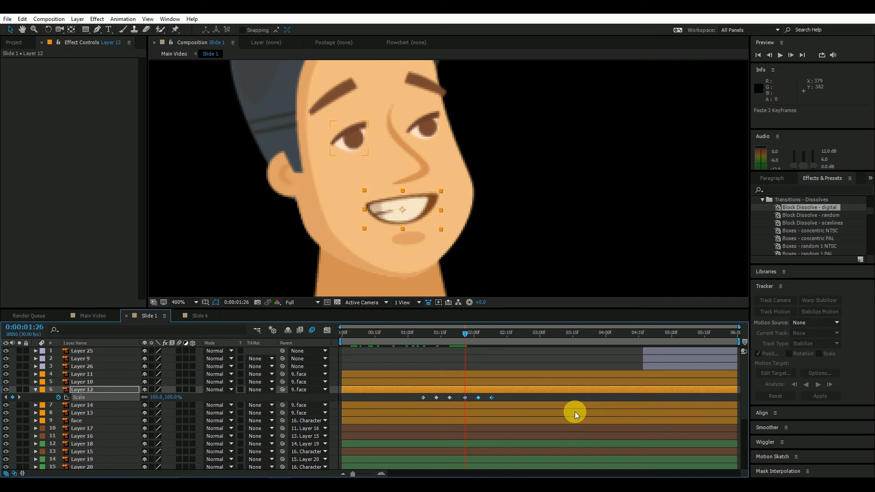
- Paste the mouth's three Scale keyframes once more on Layer 12, a few frames after the set ending at 0:00:02:08
drag(469, 335, 489, 348)
key(Page_Down)
key(Page_Down)
key(Page_Down)
key(Page_Down)
key(Page_Down)
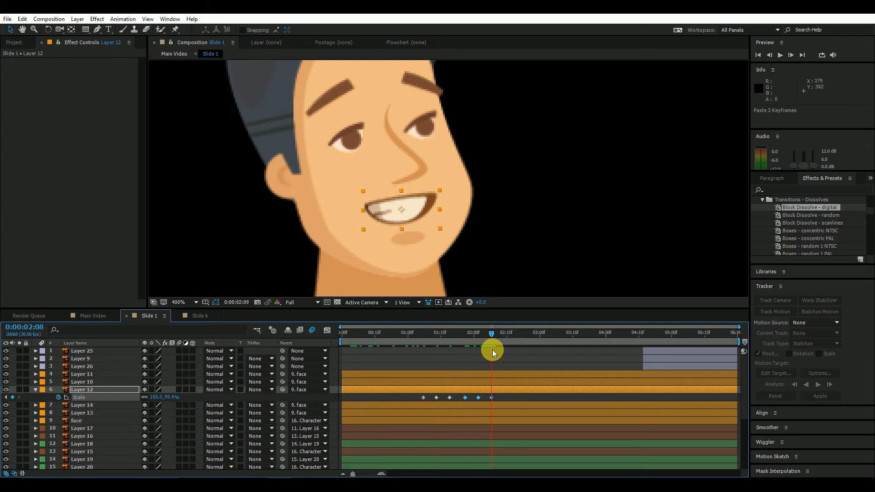
key(Page_Down)
key(Page_Down)
key(Page_Down)
key(ctrl+v)
- Paste four more spaced sets of mouth Scale keyframes, the last starting at 0:00:05:08, and apply Easy Ease to all of Layer 12's Scale keyframes
drag(504, 337, 644, 341)
key(ctrl+v)
key(ctrl+v)
key(ctrl+v)
drag(642, 342, 406, 394)
key(ctrl+v)
key(F9)
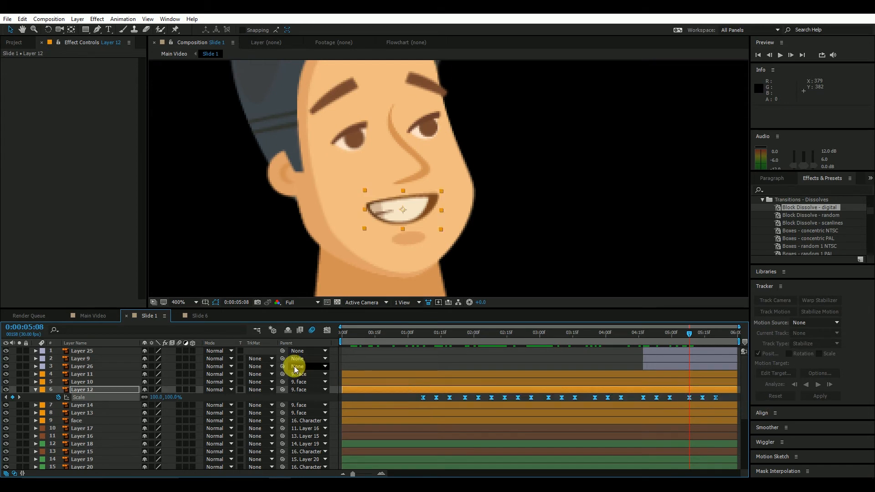
- Collapse Layer 12 and review the talking mouth by scrubbing through Slide 1 and its portion of Main Video
click(35, 390)
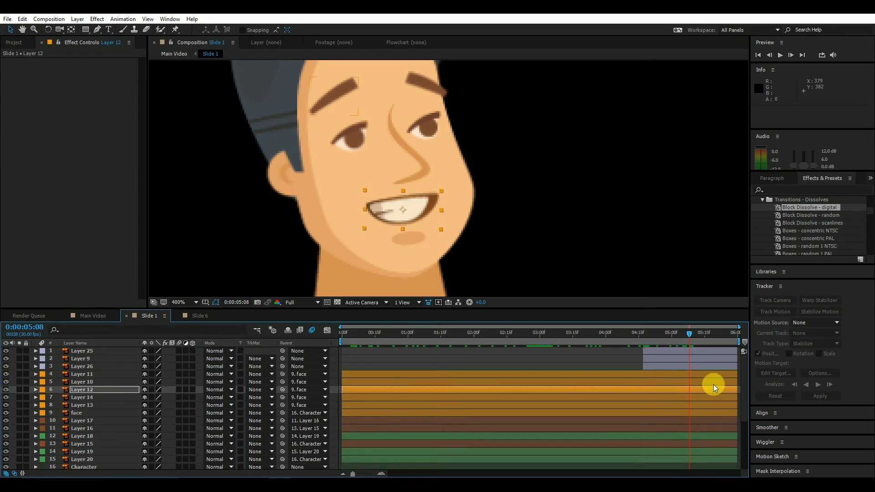
drag(605, 339, 439, 365)
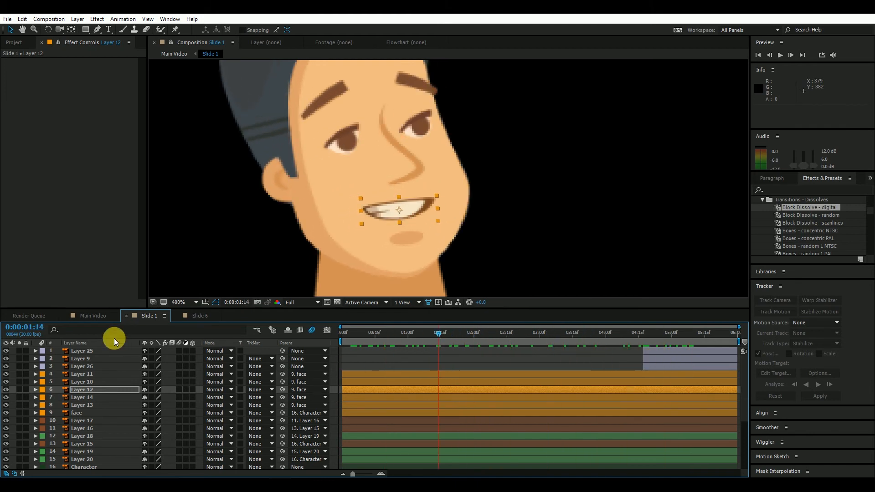
click(75, 315)
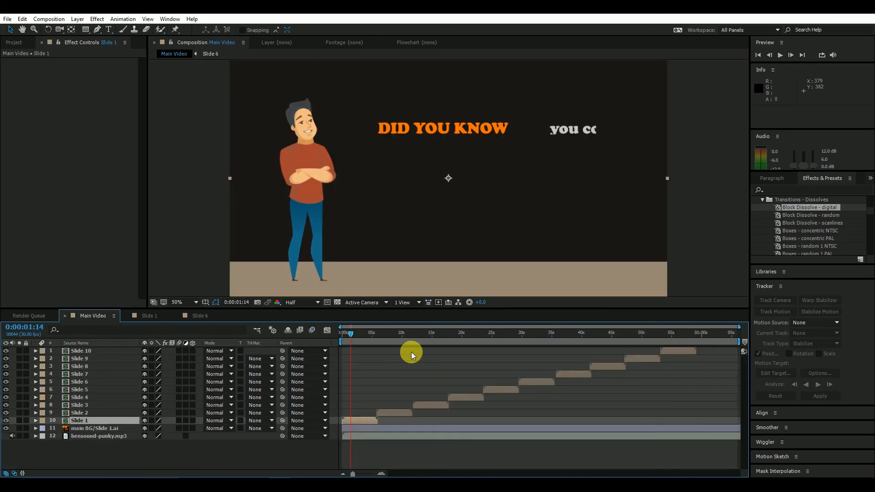
drag(355, 335, 371, 346)
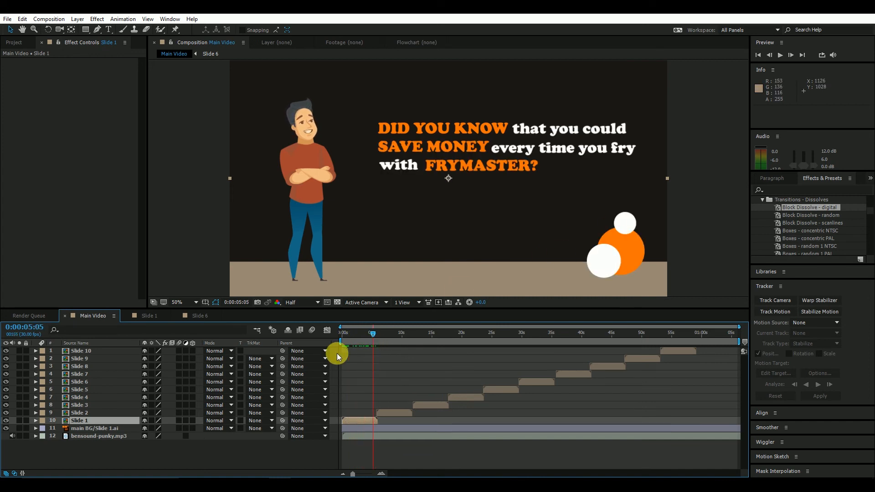
click(442, 458)
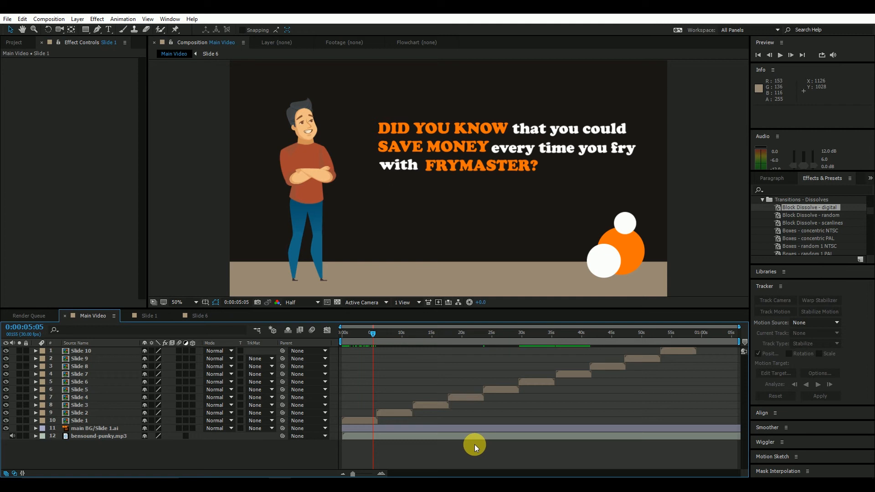
- Reveal the waveform of bensound-punky.mp3 and preview Main Video with its music from 0:00:00:00
drag(372, 333, 398, 376)
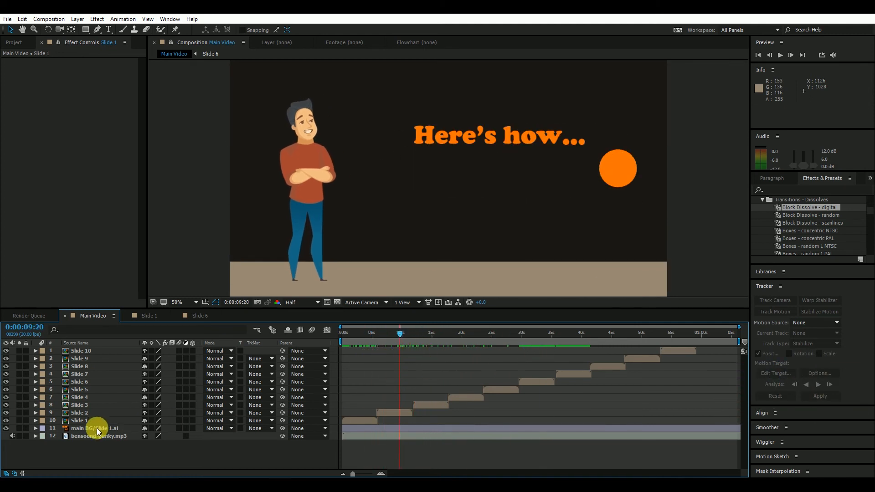
click(79, 428)
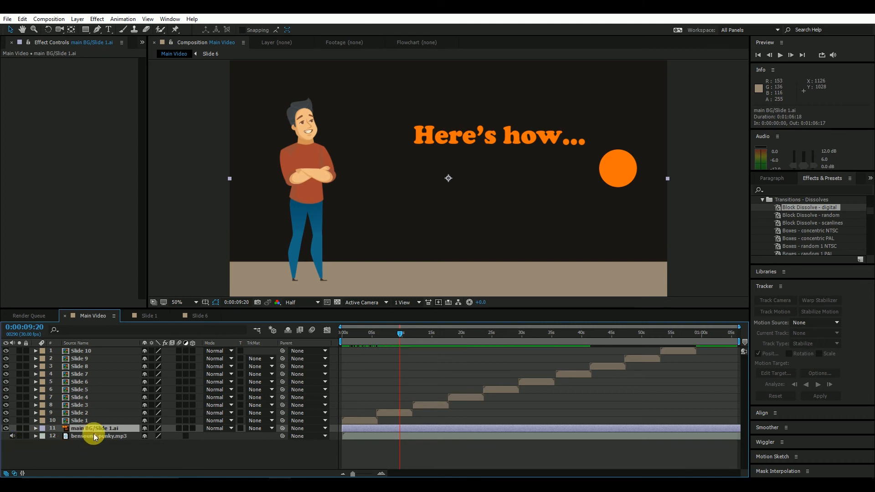
click(94, 436)
click(35, 437)
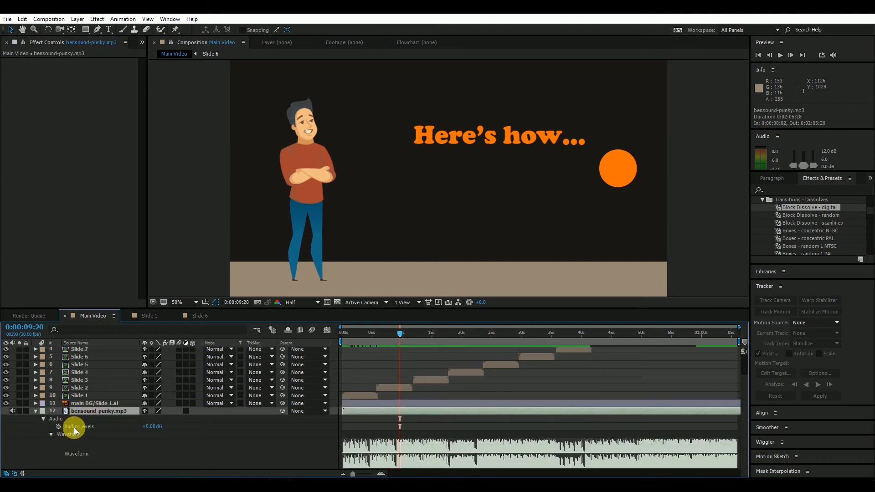
drag(401, 330, 332, 341)
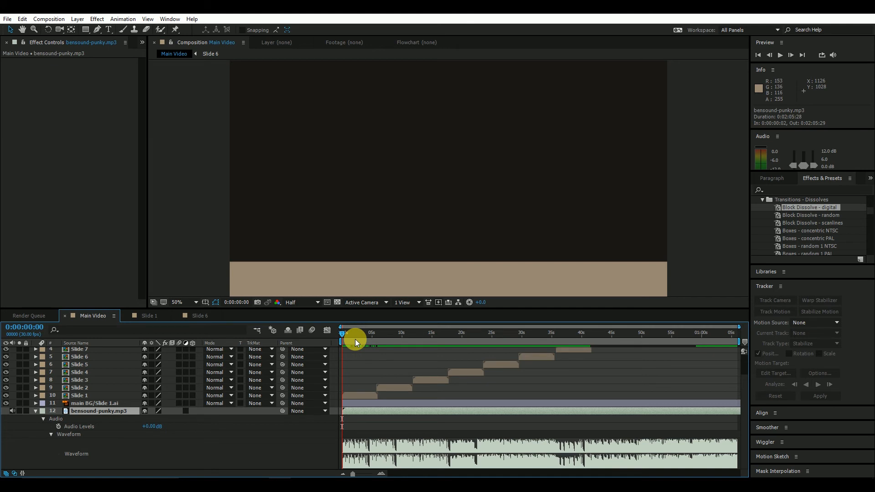
key(space)
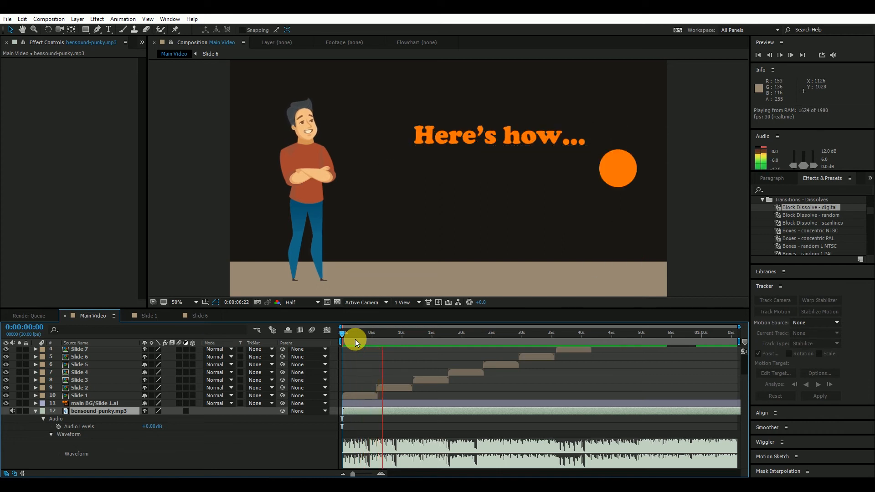
key(space)
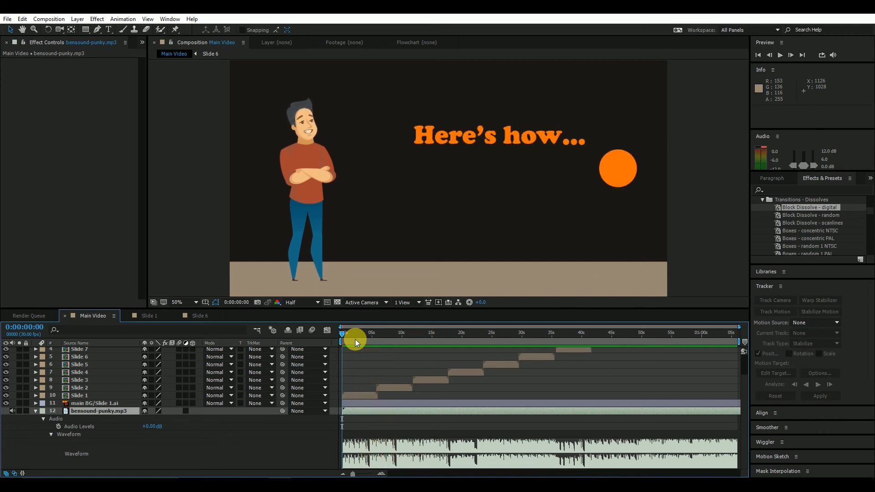
- Open the Slide 2 composition from Main Video and examine its layers and content near the start
drag(354, 340, 390, 353)
click(392, 388)
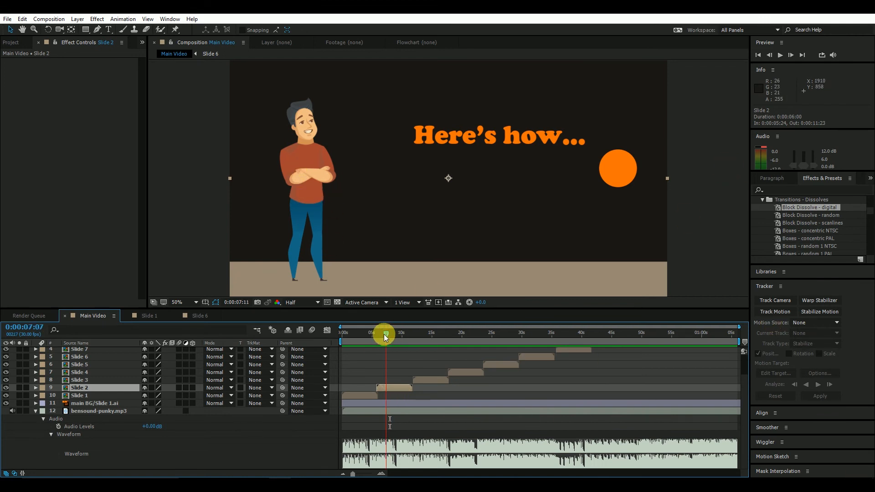
click(12, 440)
click(83, 403)
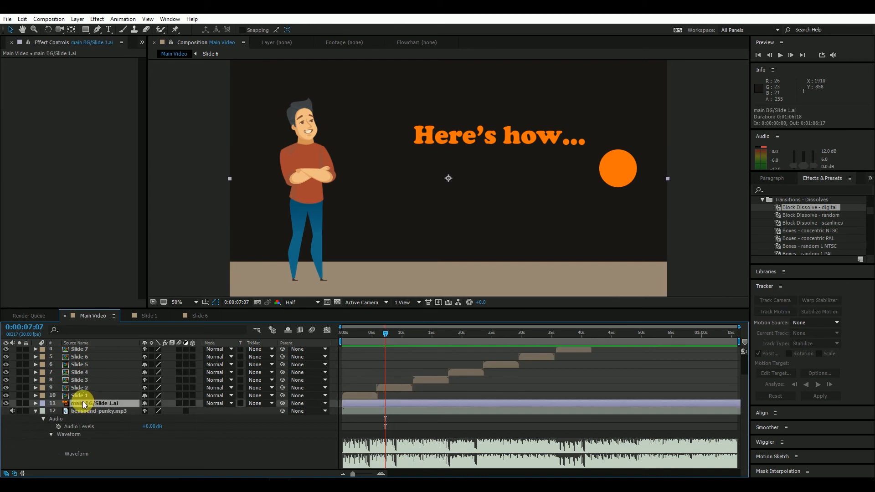
double_click(394, 387)
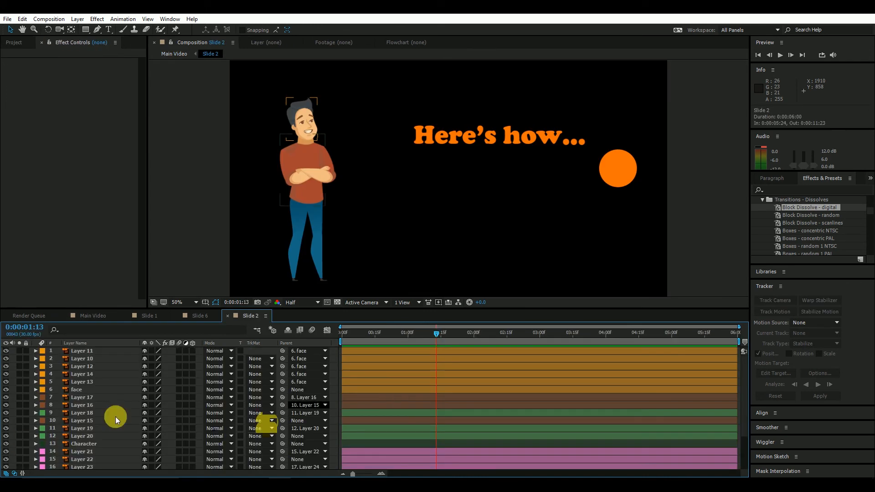
drag(387, 333, 353, 396)
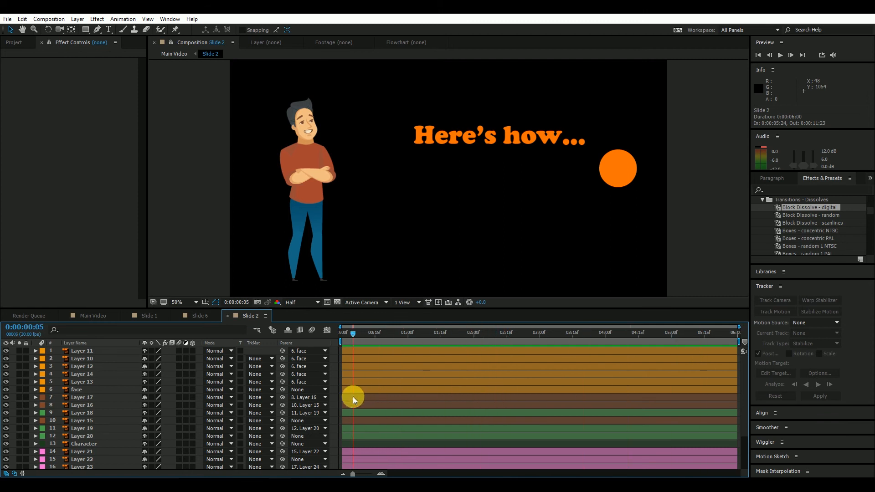
- Close the Slide 2 and Slide 6 compositions and return to Main Video
click(227, 316)
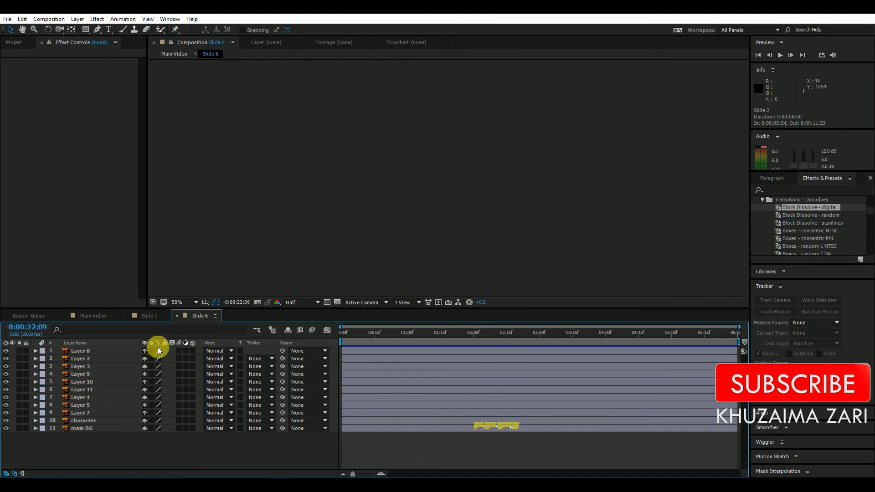
click(176, 316)
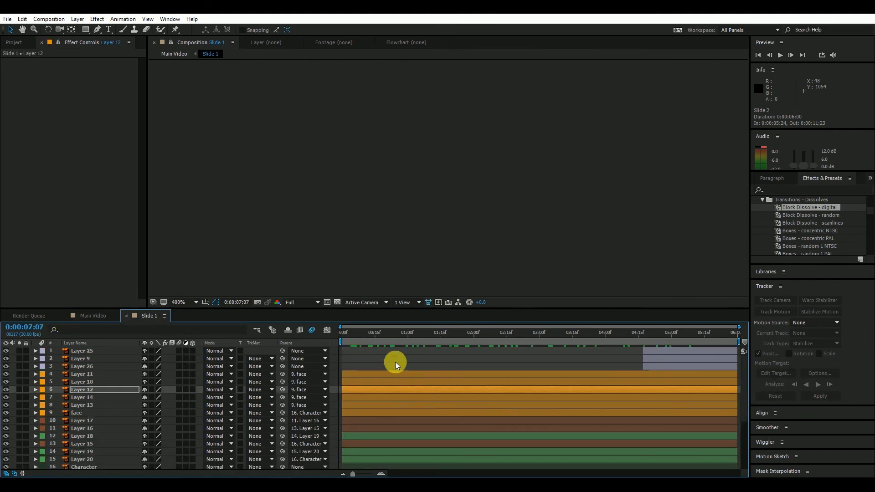
click(93, 315)
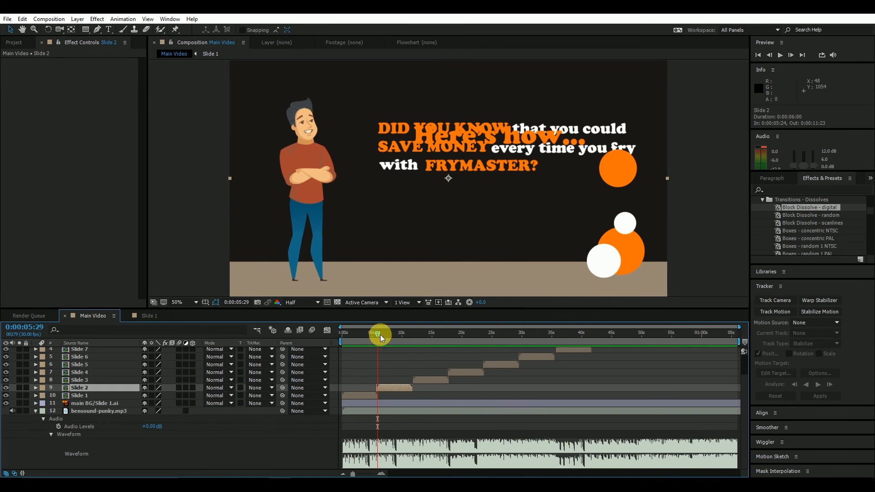
- Shift the Slide 2 layer in Main Video to start at 0:00:05:29, at the end of Slide 1
mouse_move(379, 338)
mouse_down()
mouse_move(371, 343)
mouse_move(380, 343)
mouse_up()
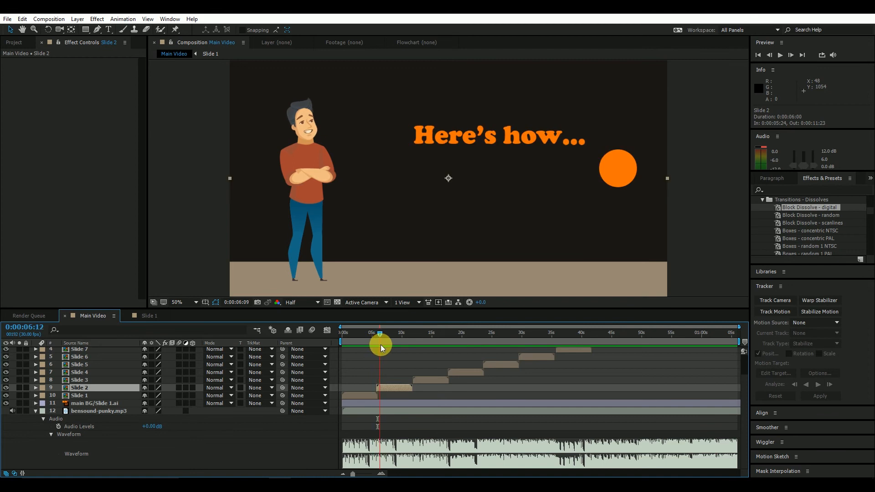
double_click(397, 389)
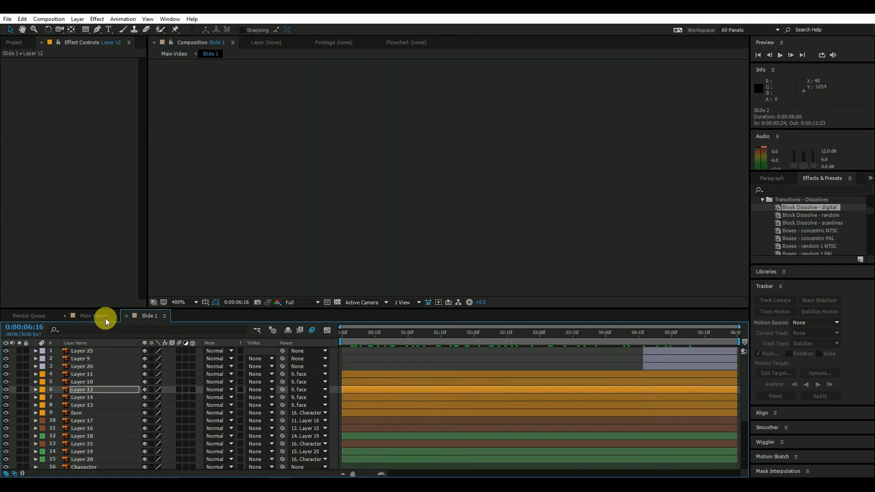
click(105, 318)
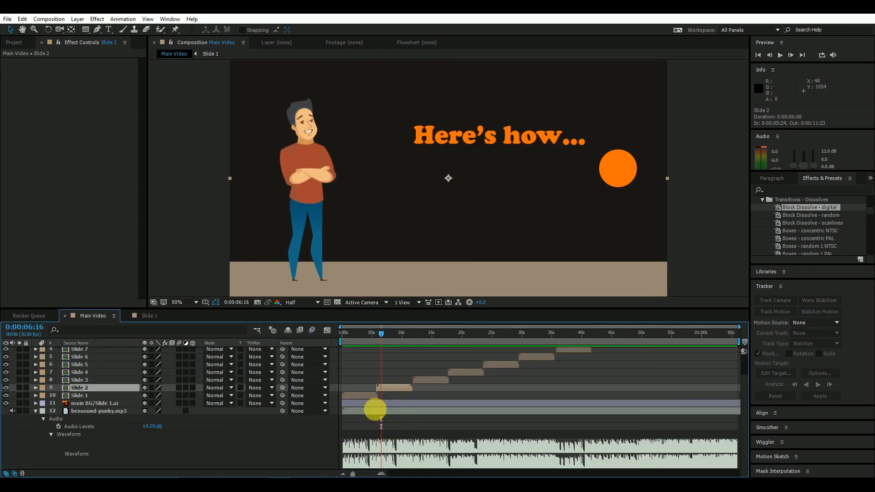
drag(390, 389, 392, 387)
drag(382, 335, 395, 379)
- Open Slide 2, hide all layers of the man while keeping the text and orange circle visible, and close the composition
double_click(388, 387)
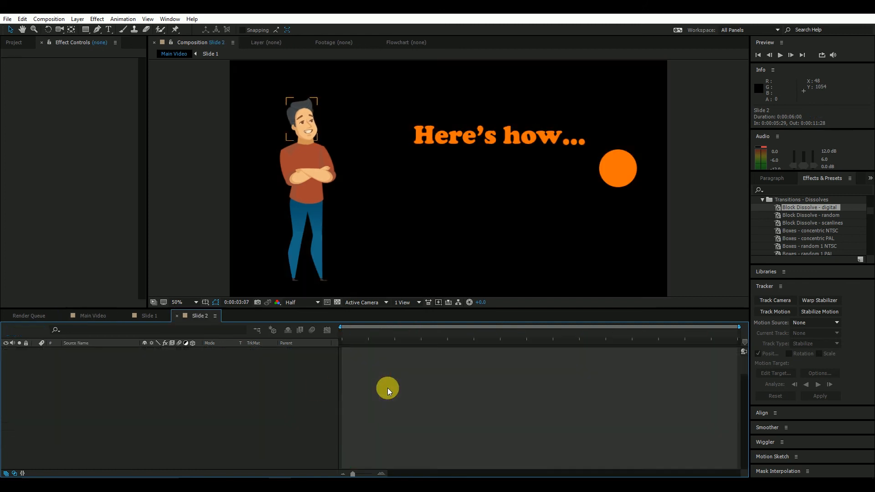
click(442, 351)
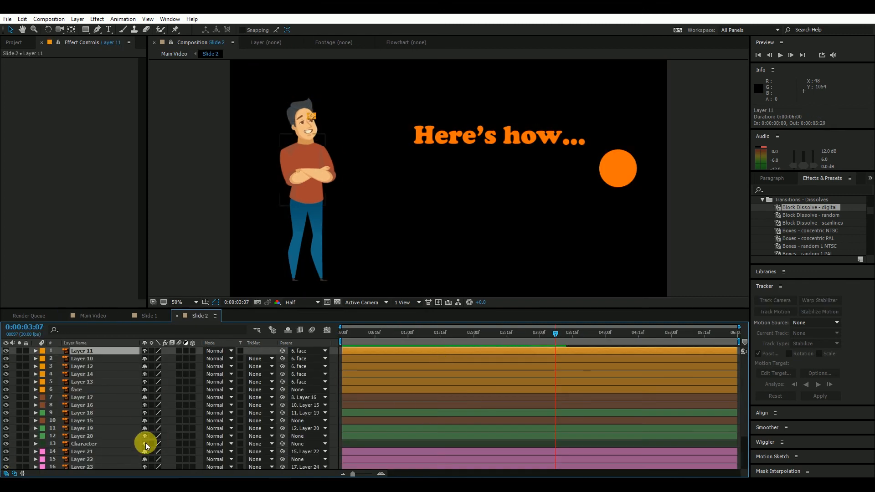
shift+click(81, 390)
click(268, 150)
drag(227, 89, 356, 287)
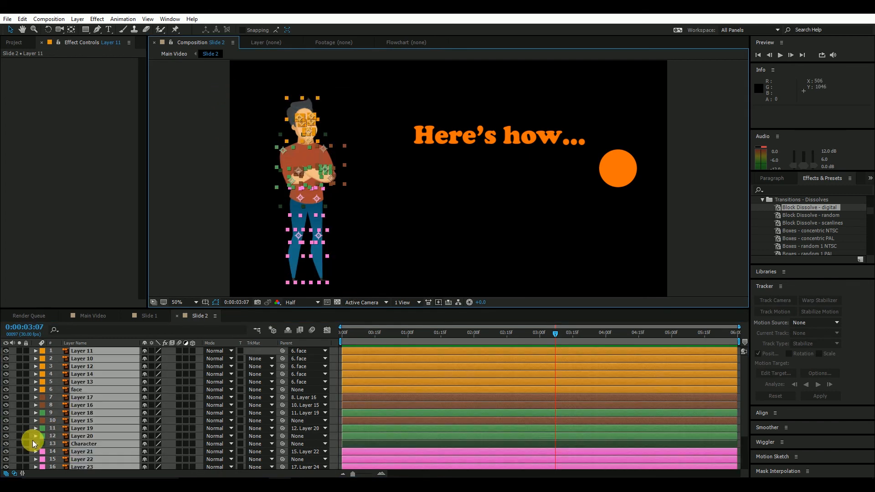
click(6, 352)
click(130, 157)
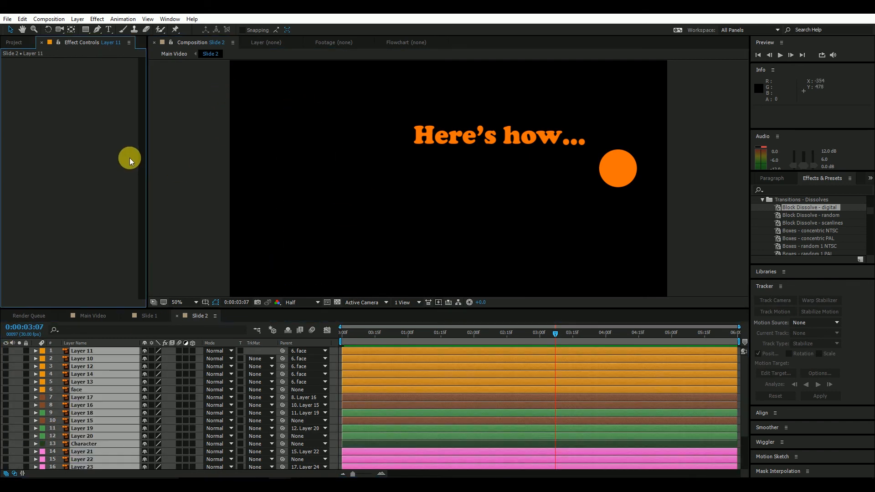
click(195, 275)
click(177, 316)
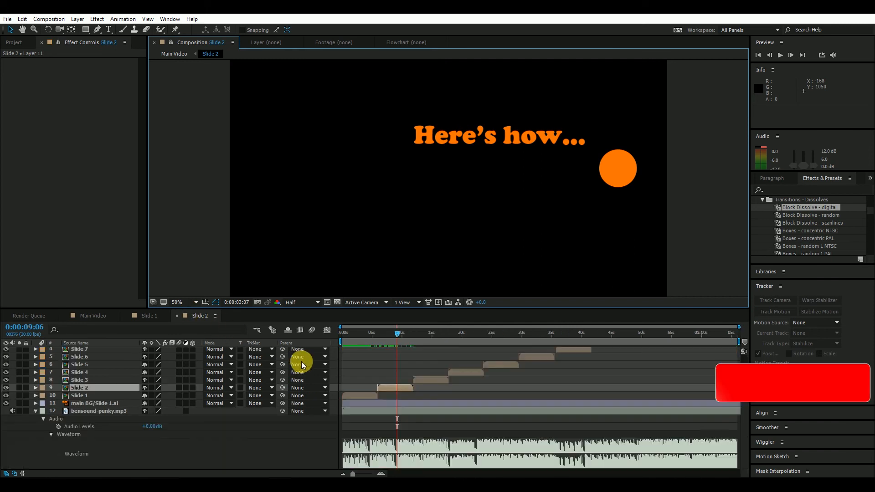
- Scrub Main Video from the start into Slide 2 to check the hidden character, and look at Slide 1's layers
drag(380, 333, 283, 352)
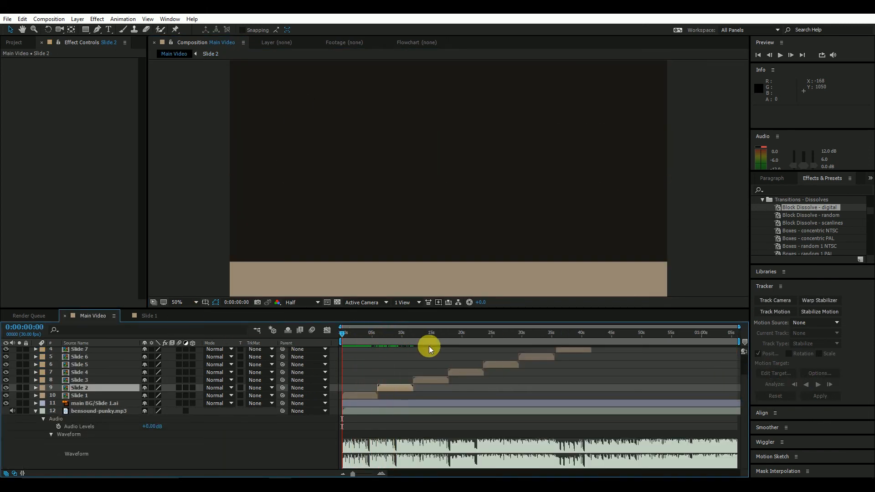
drag(346, 335, 388, 343)
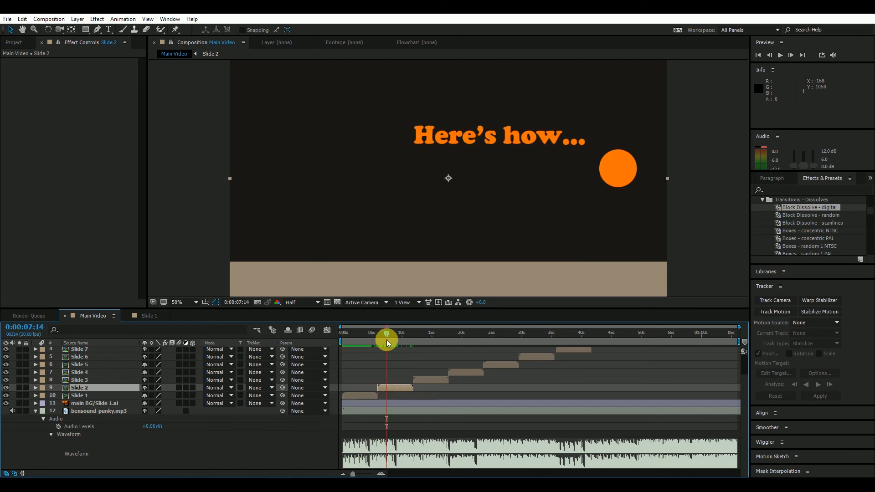
click(151, 316)
click(87, 351)
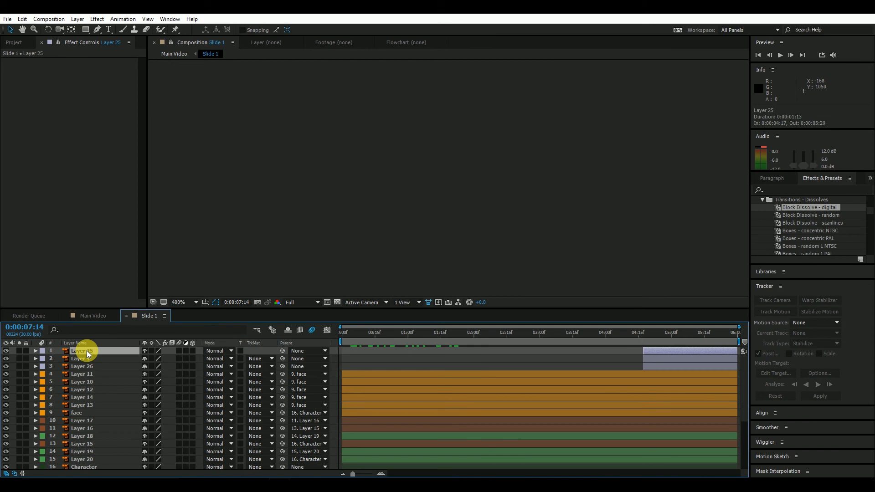
click(97, 314)
- Trim Main Video's work area to end at 0:00:05:29, covering only Slide 1, and scrub back through the slide
drag(385, 336, 374, 406)
drag(741, 343, 382, 353)
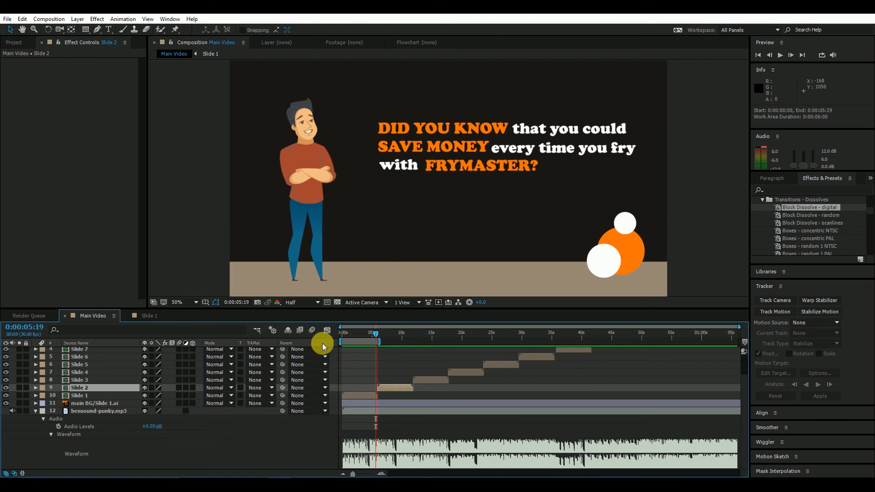
drag(374, 332, 363, 349)
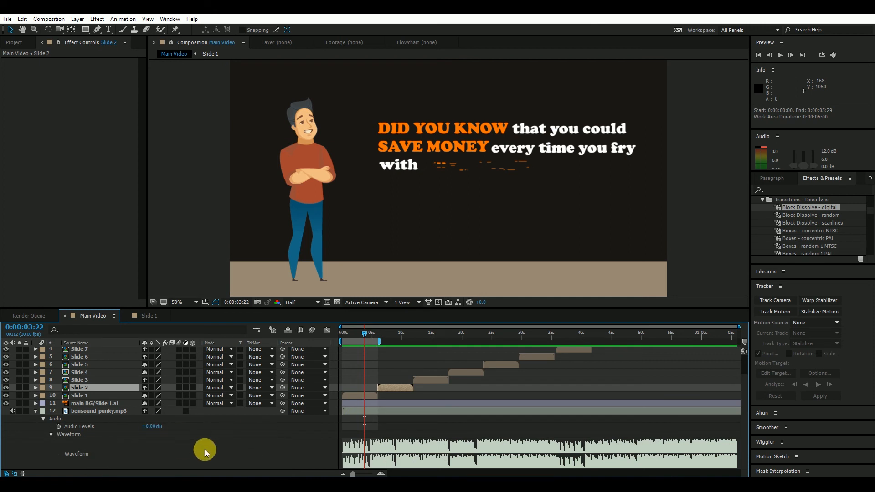
- Fade out bensound-punky.mp3 by keyframing Audio Levels from +0.00 dB at 0:00:03:22 to -48.00 dB at 0:00:05:21
click(171, 456)
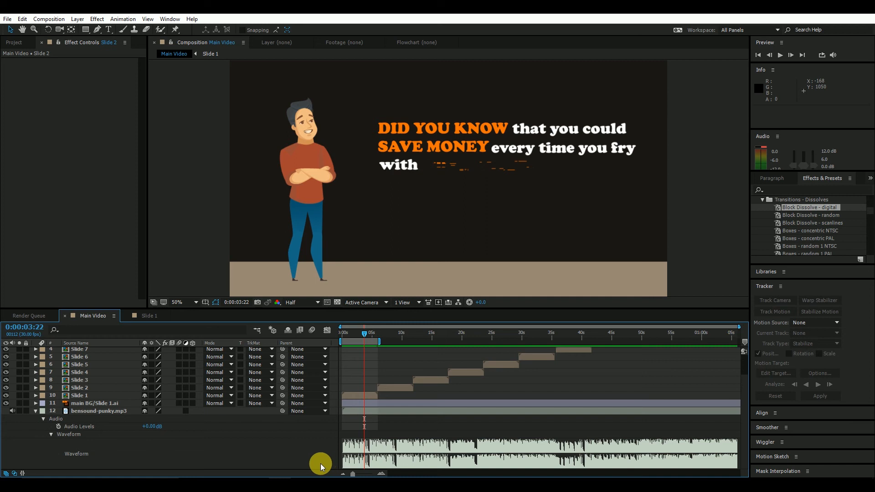
click(58, 427)
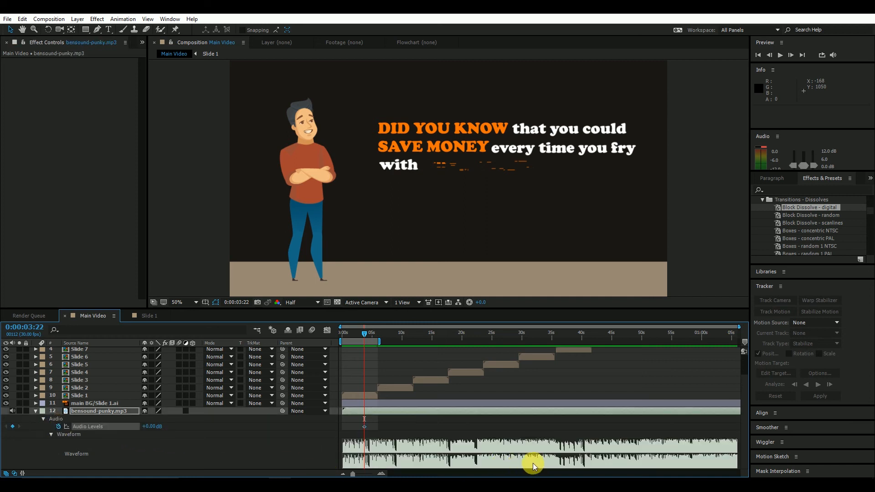
drag(364, 335, 375, 340)
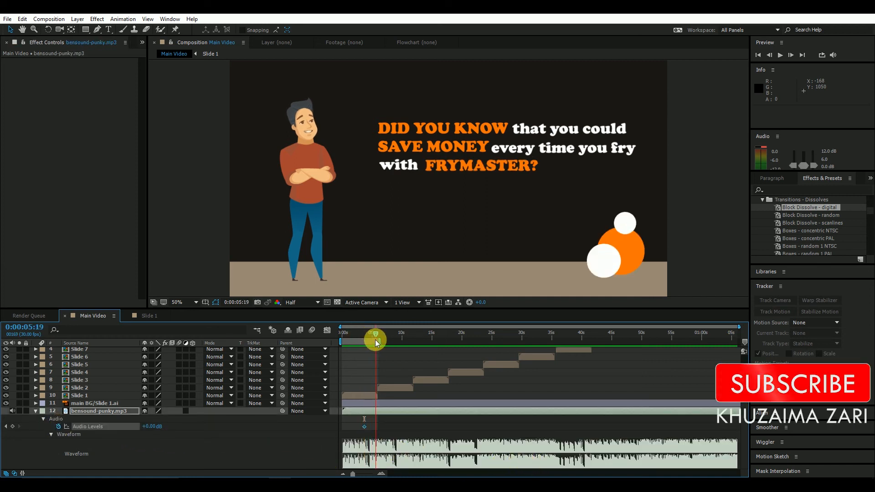
drag(142, 426, 121, 427)
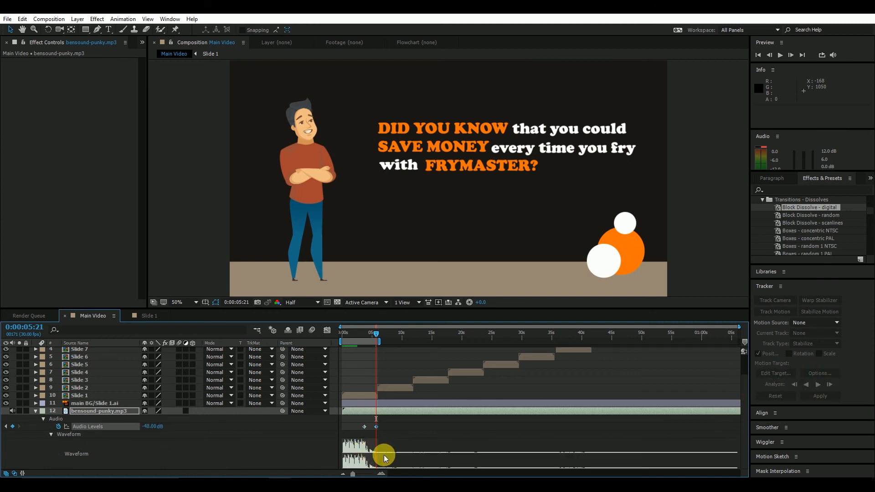
click(390, 424)
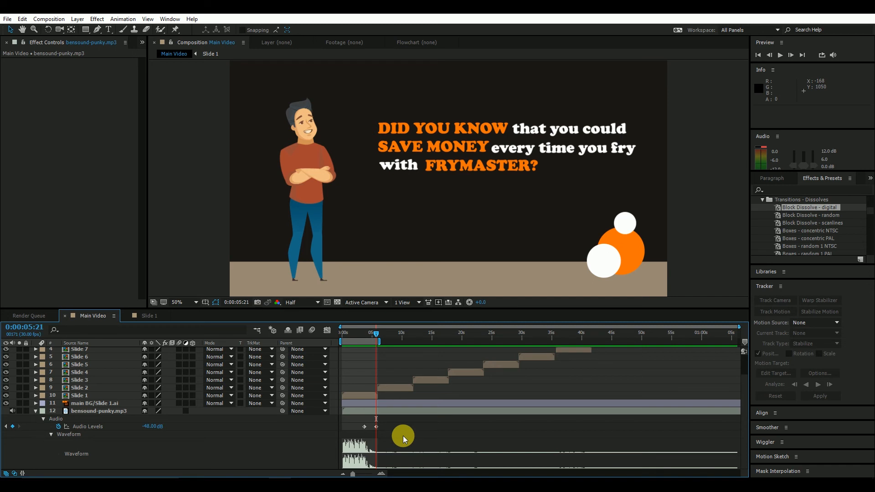
- Undo the music fade-out, remove the remaining Audio Levels keyframe, and return to 0:00:03:13
key(ctrl+z)
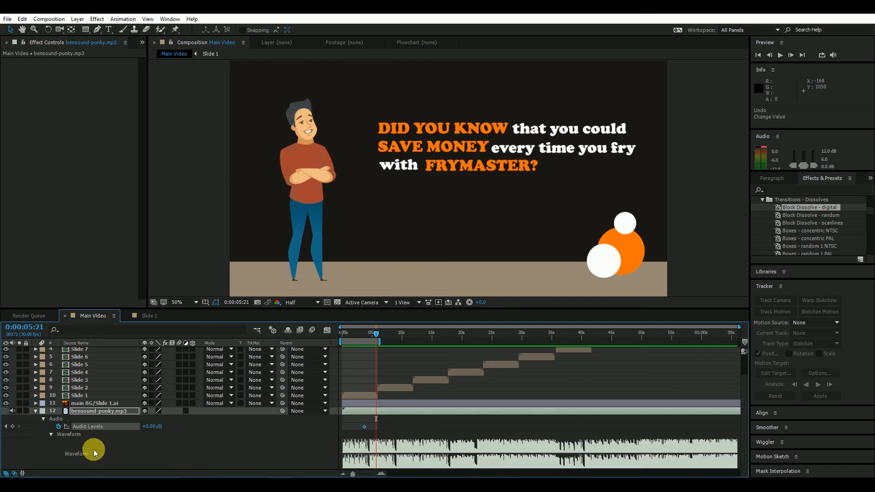
click(58, 426)
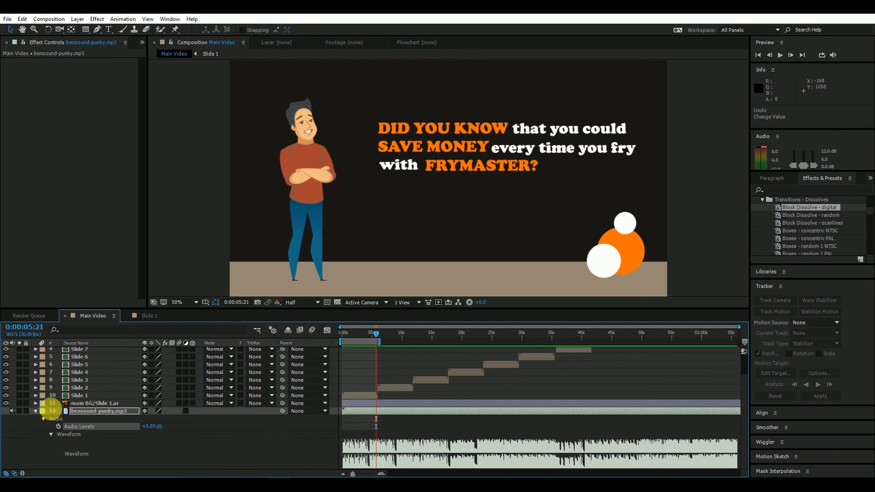
drag(379, 334, 361, 352)
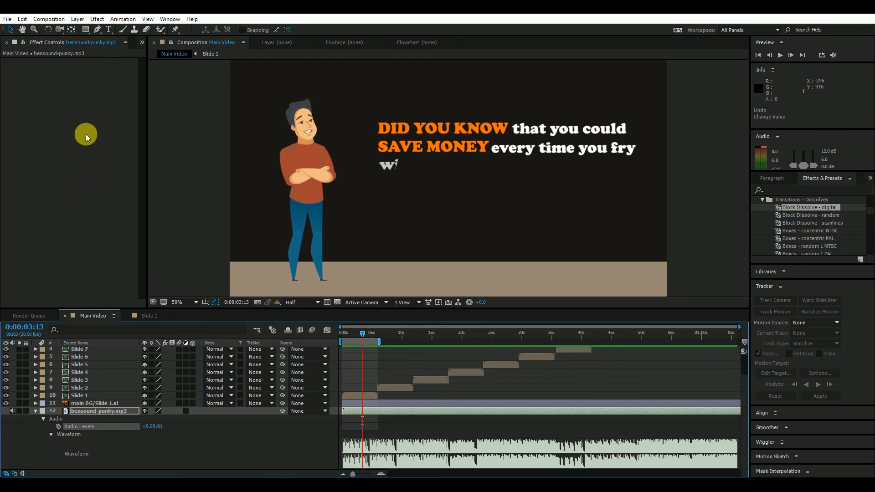
- Add the Main Video composition to the render queue
click(50, 20)
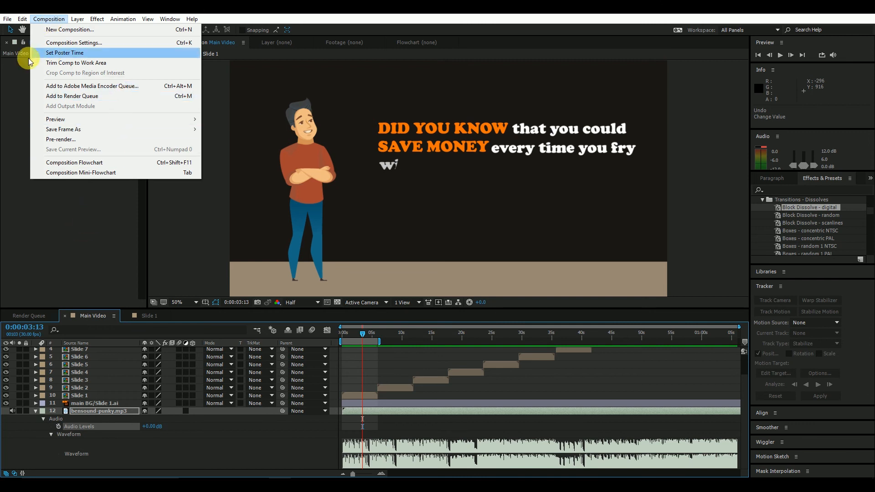
click(123, 206)
click(49, 18)
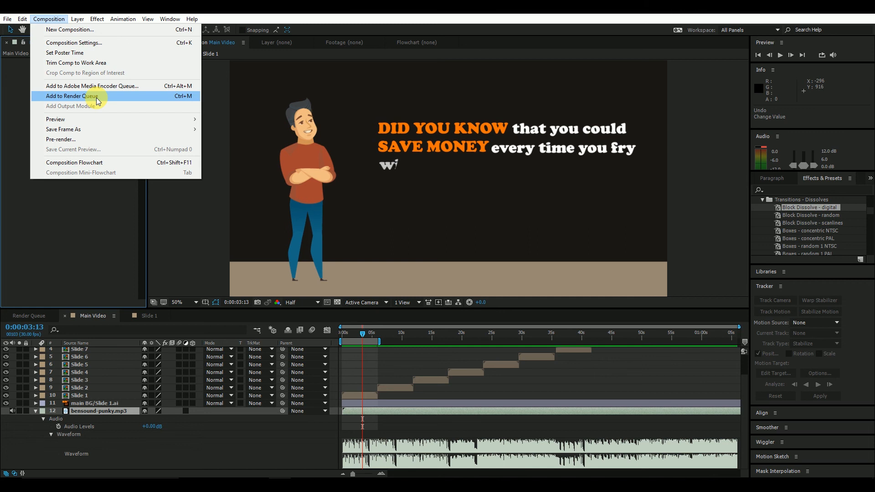
click(96, 97)
- Review the queued render's output module formats, post-render action and render settings, leaving them all unchanged
click(73, 376)
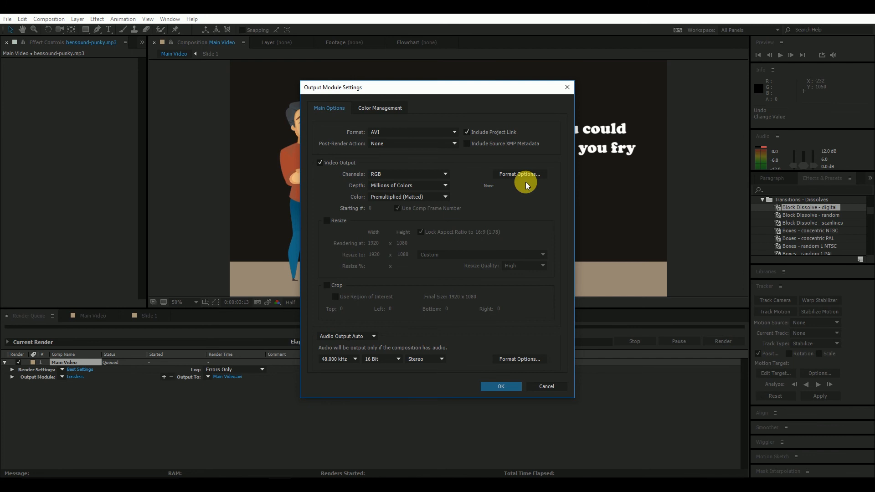
click(408, 131)
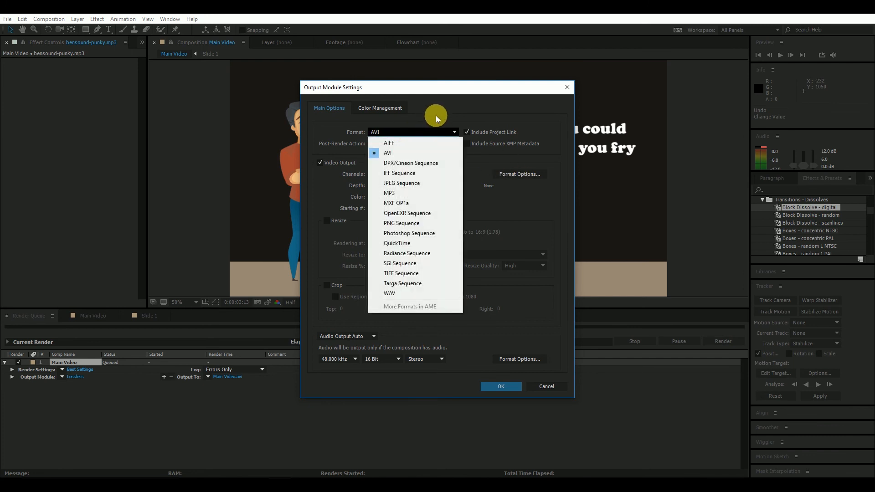
click(436, 116)
click(395, 144)
click(396, 149)
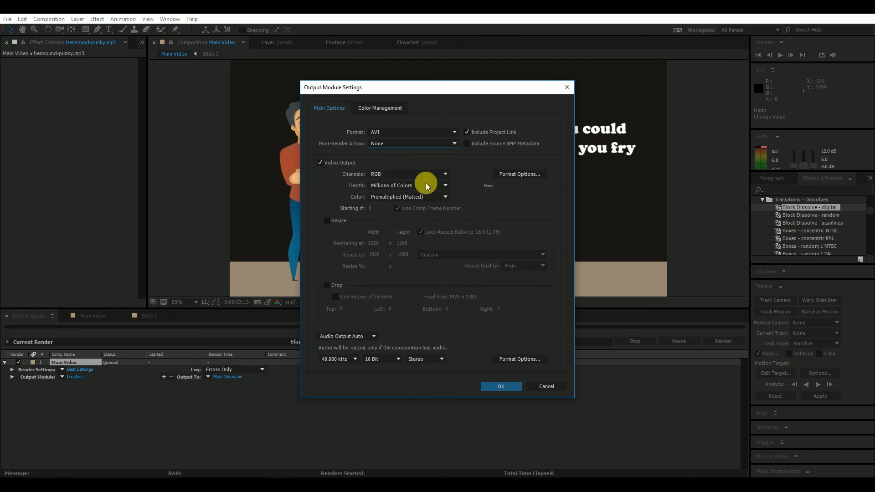
click(537, 387)
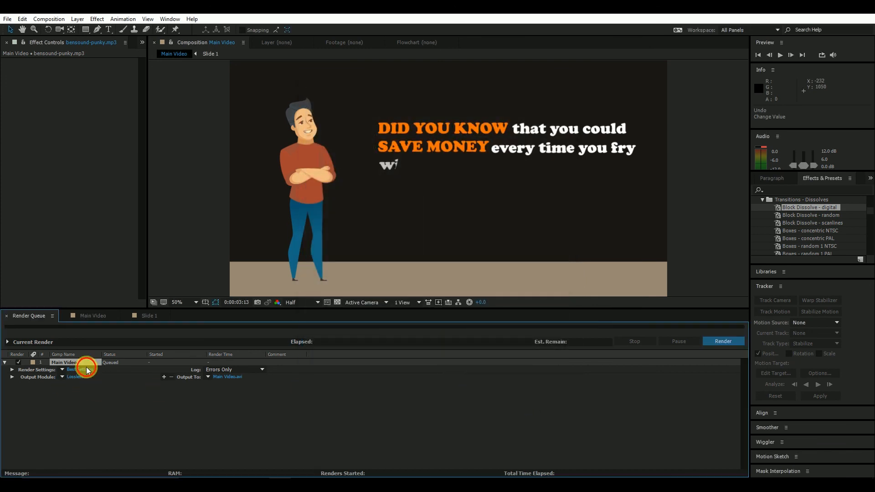
click(80, 370)
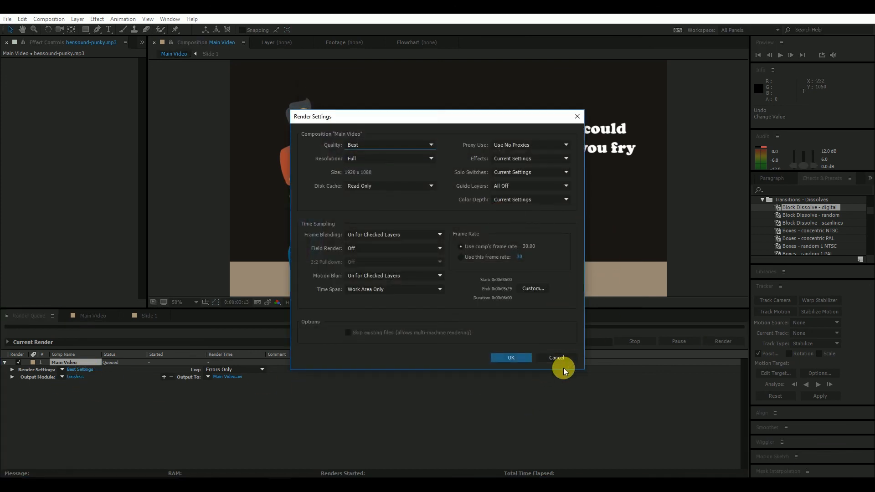
click(554, 359)
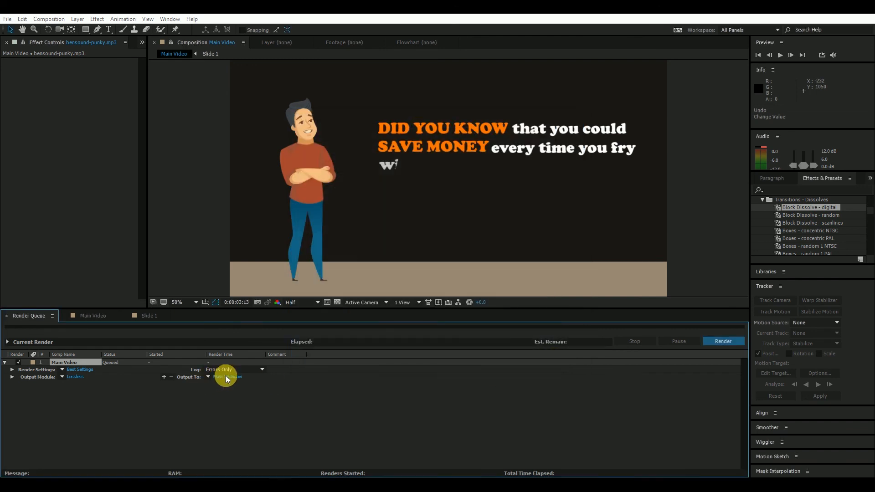
- Set the render output to Main Video.avi in a new "Render anim" folder inside ExplainerVideo, without a subfolder, and start the render
click(226, 376)
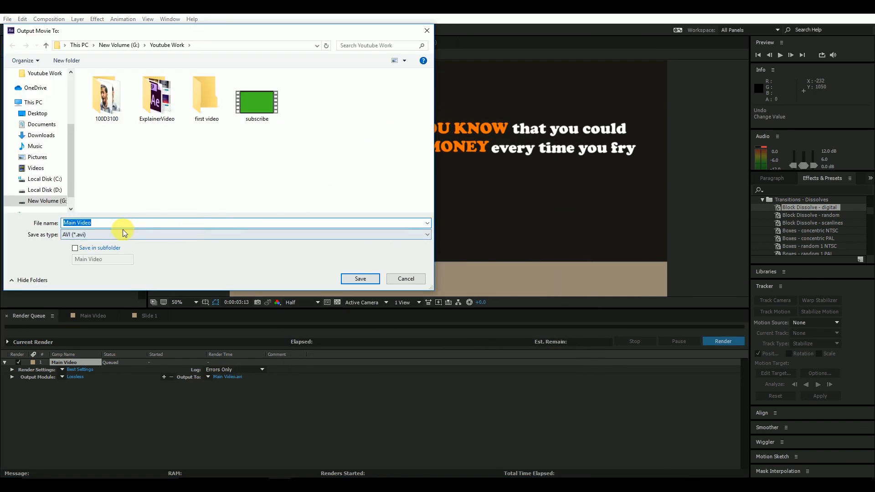
click(110, 247)
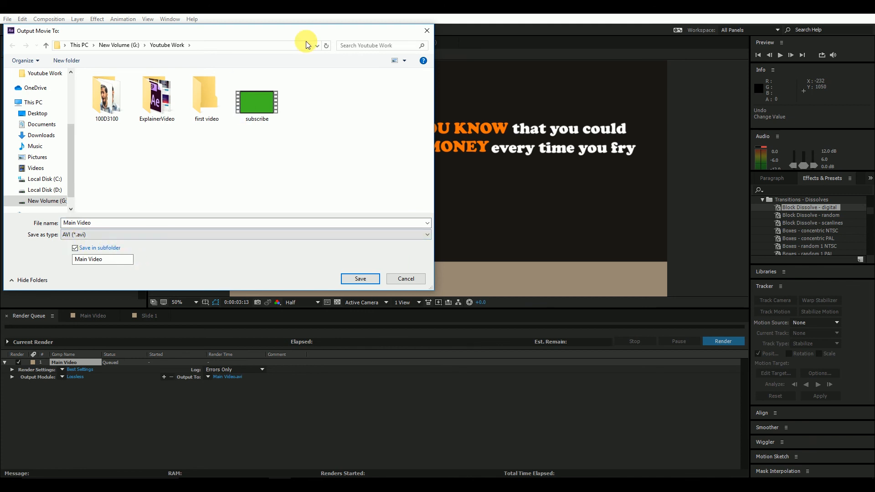
double_click(164, 106)
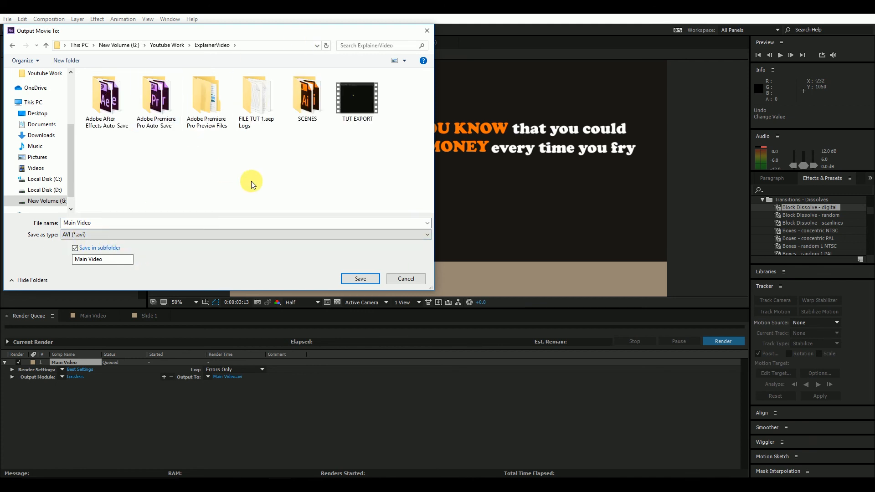
click(66, 60)
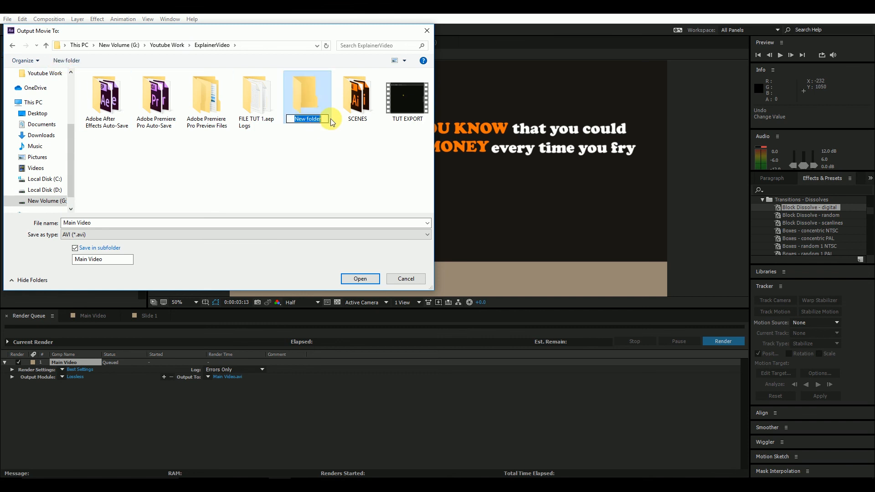
text(Render anim)
key(Return)
double_click(330, 119)
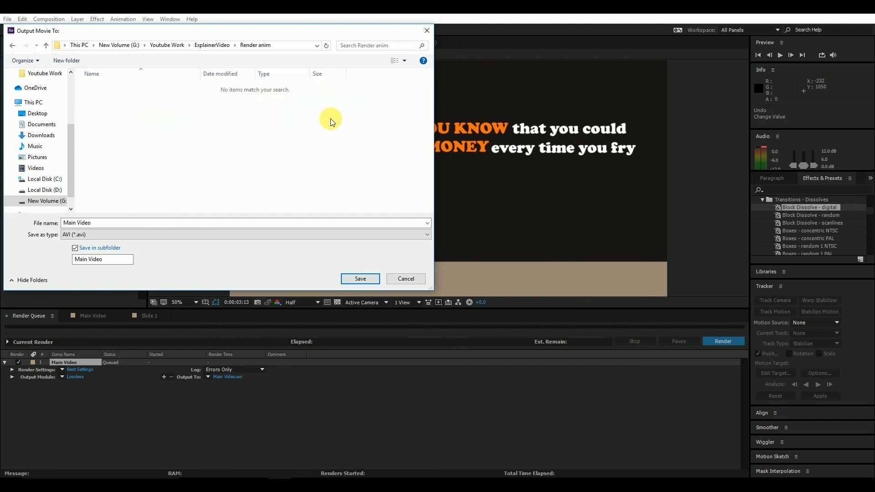
click(75, 248)
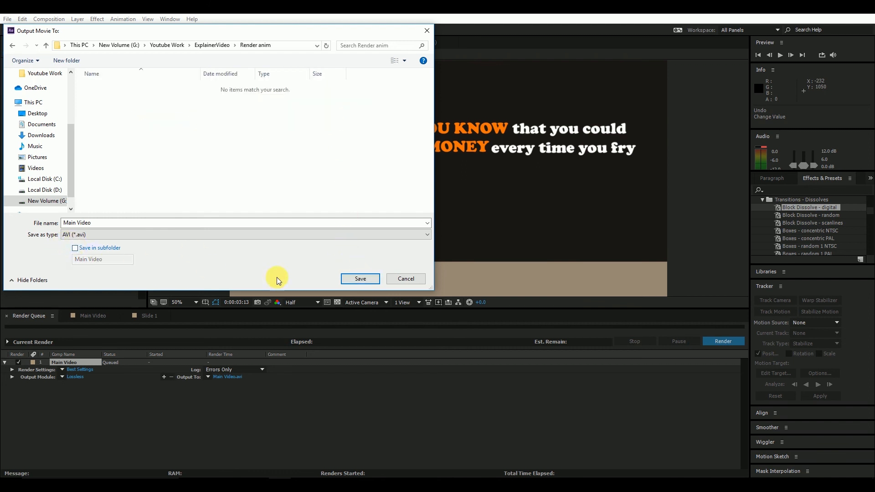
click(366, 278)
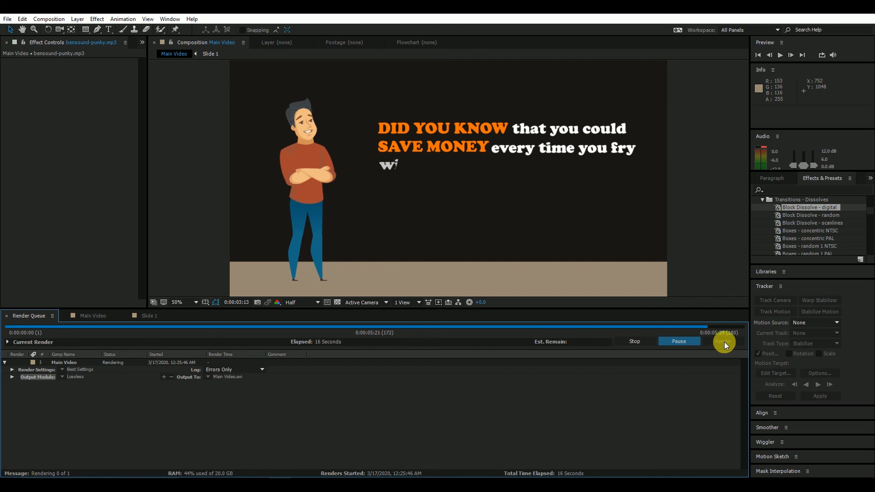
- Switch to File Explorer, inspect the rendered Main Video file in the Render anim folder, and minimize the window
click(230, 476)
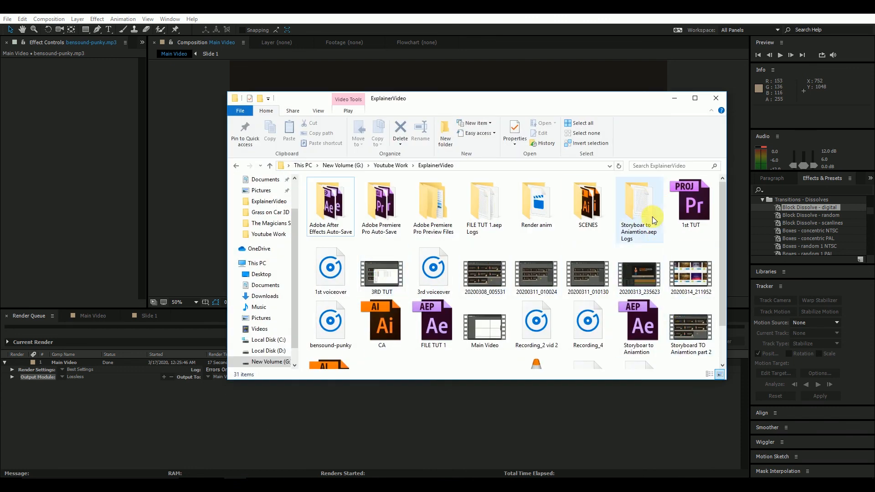
double_click(520, 218)
click(332, 214)
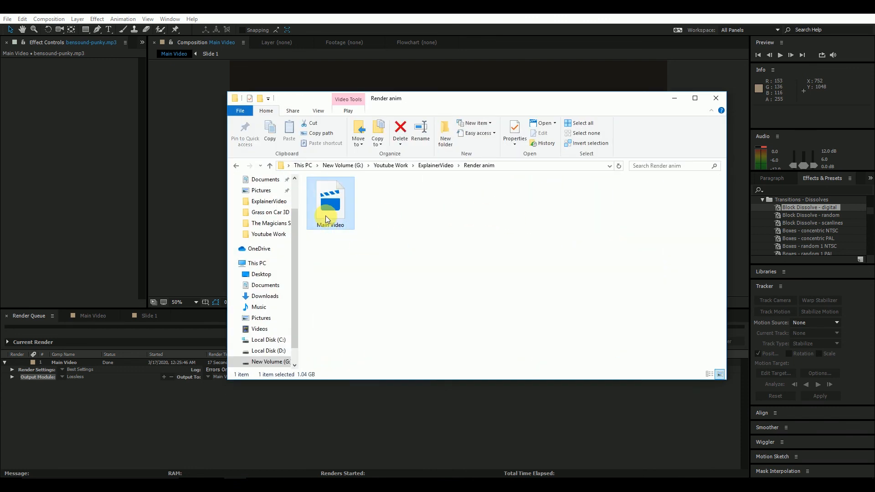
right_click(342, 175)
click(579, 262)
click(336, 210)
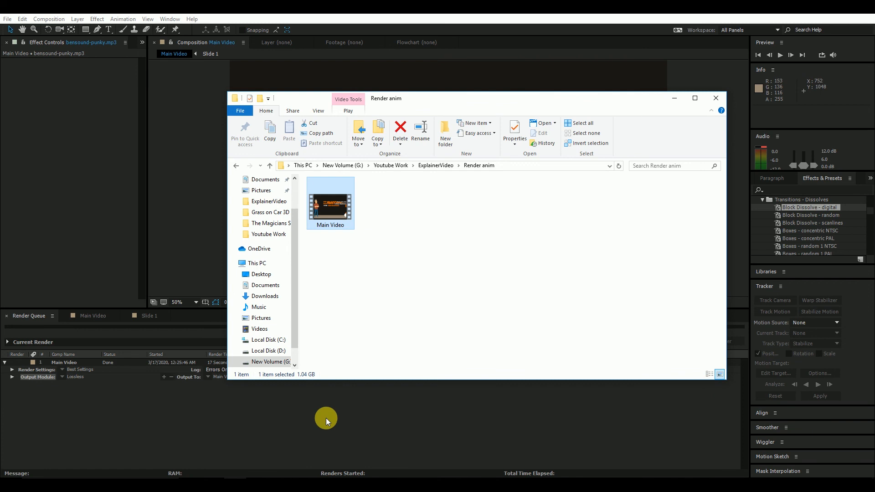
click(673, 100)
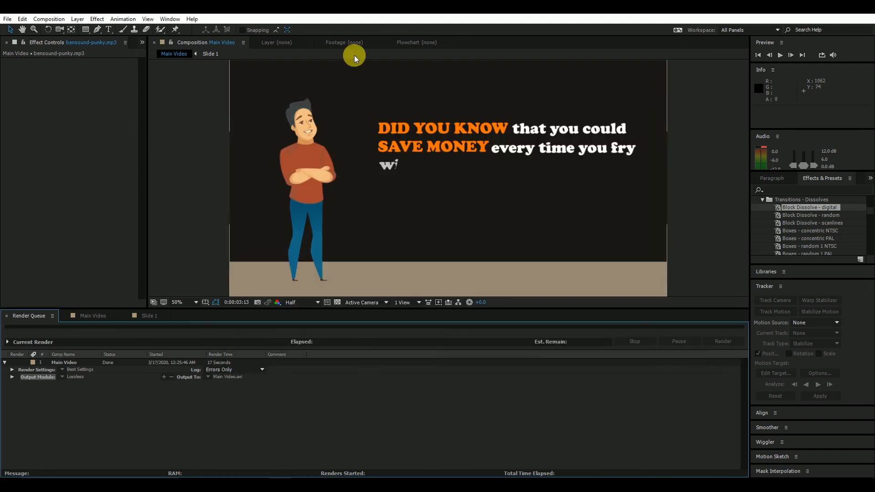
- Send the Main Video composition from its timeline to the Adobe Media Encoder queue
click(51, 19)
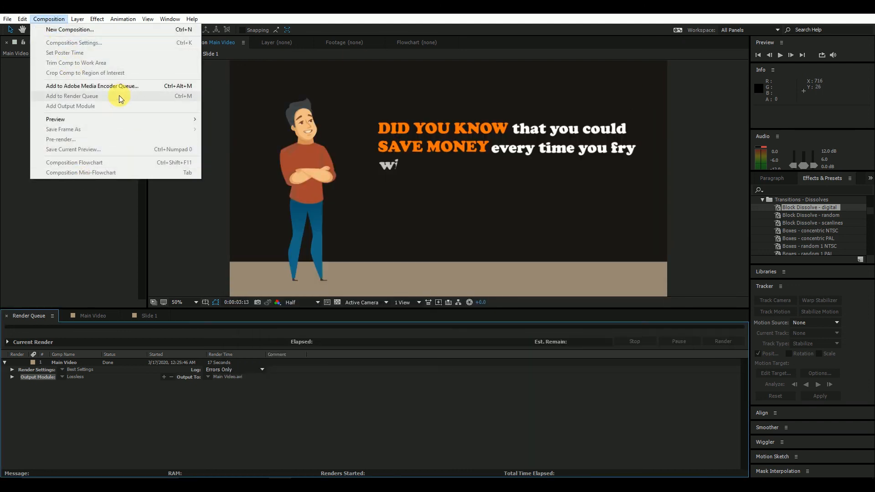
click(102, 314)
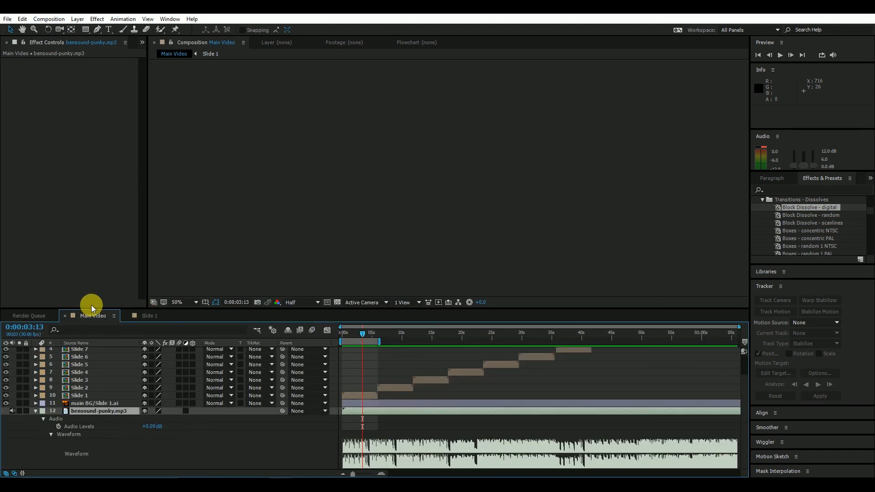
click(48, 18)
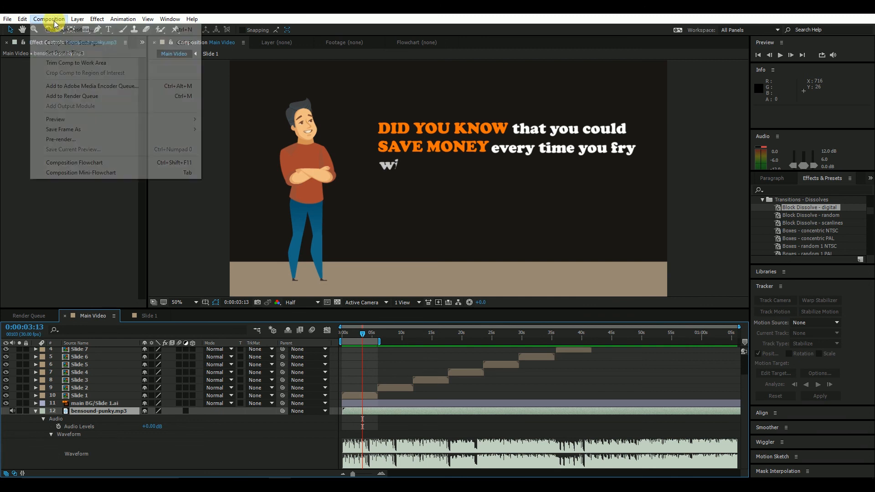
click(108, 87)
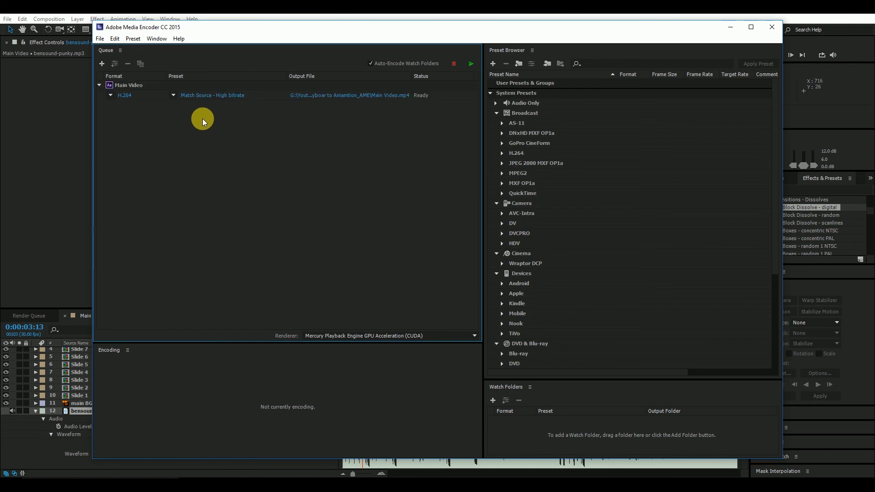
- Check the queued Main Video item's output location, open its export settings and review the available formats, keeping H.264
click(334, 95)
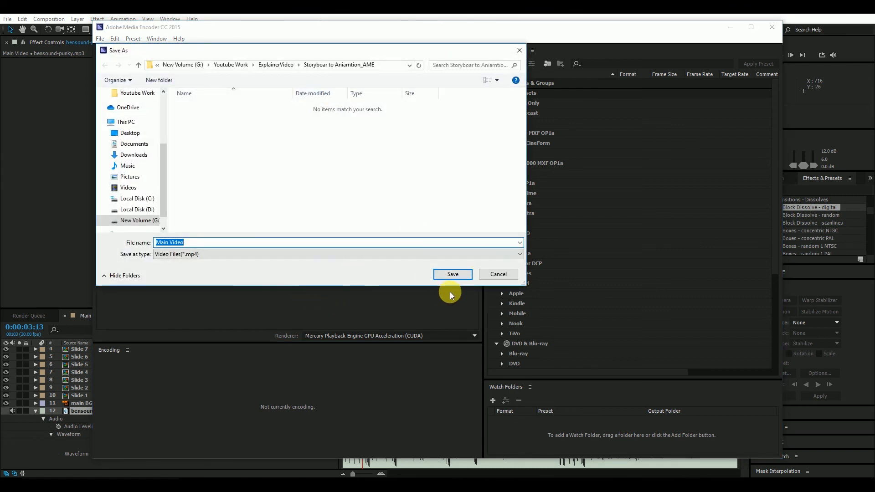
click(499, 276)
click(124, 95)
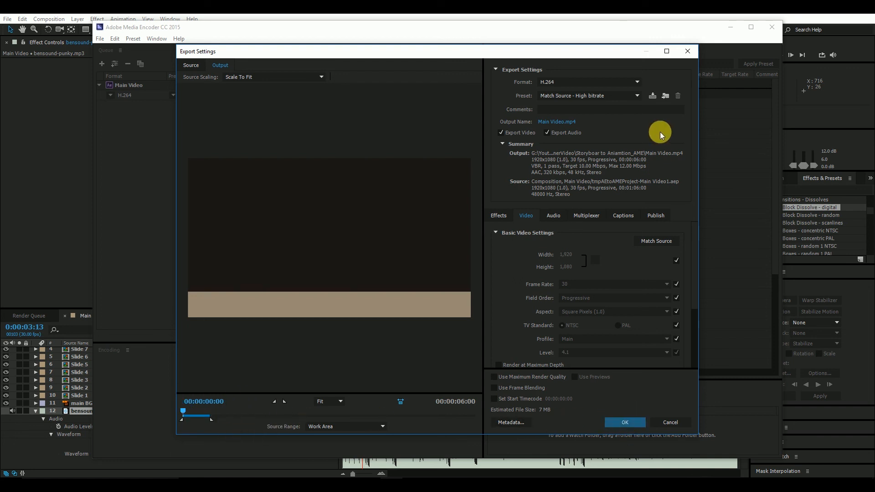
click(558, 81)
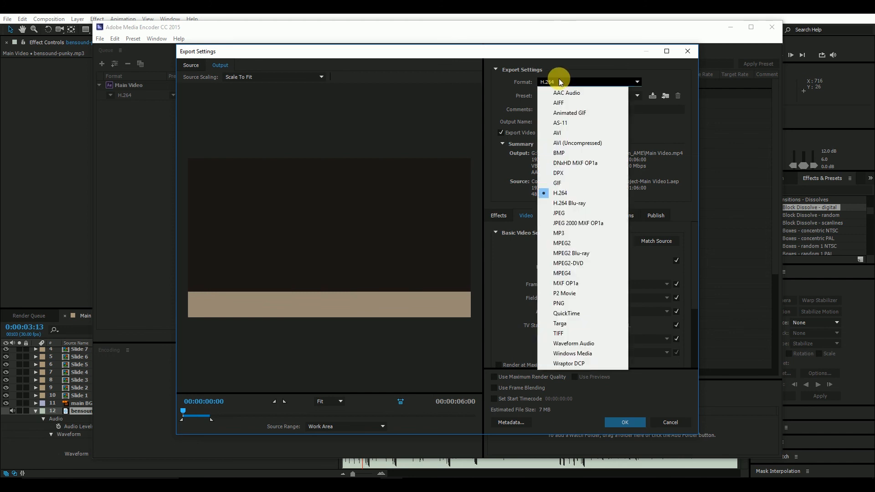
click(561, 78)
- Set the export's output to Main Video 2.mp4 in ExplainerVideo's Render anim folder, accept the export settings and start encoding the queue
click(557, 122)
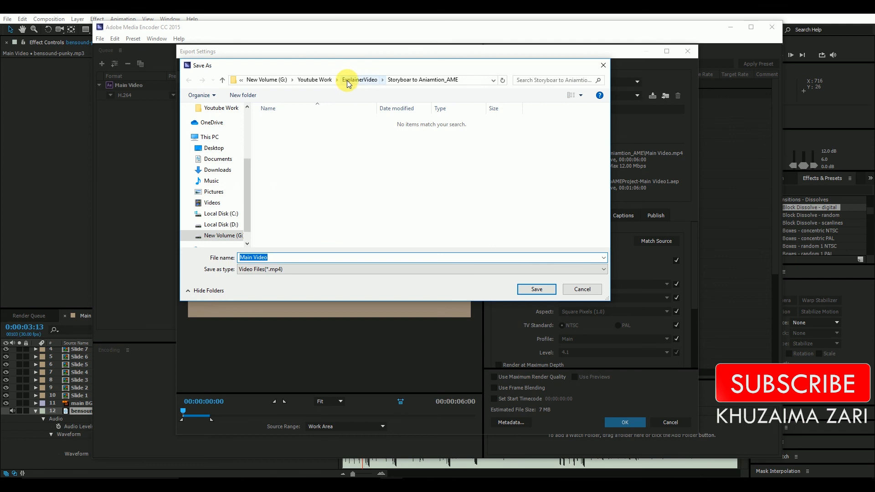
click(349, 80)
double_click(476, 130)
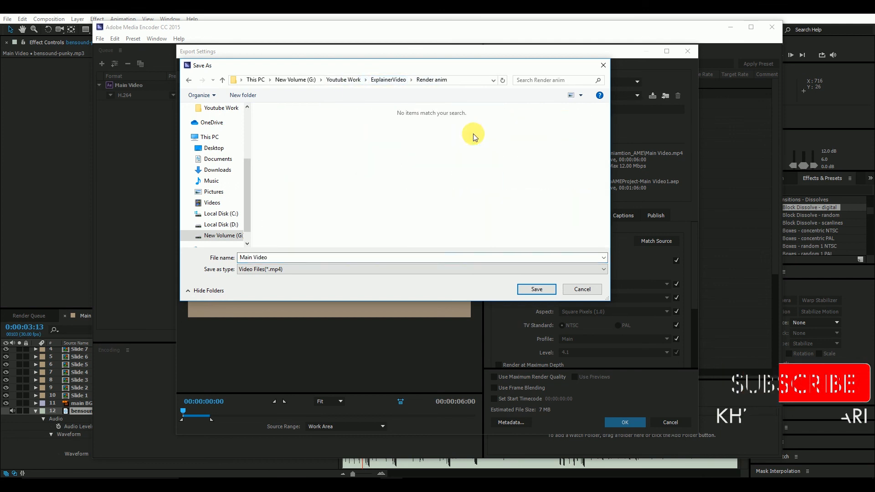
click(460, 263)
click(460, 263)
text(2)
key(Return)
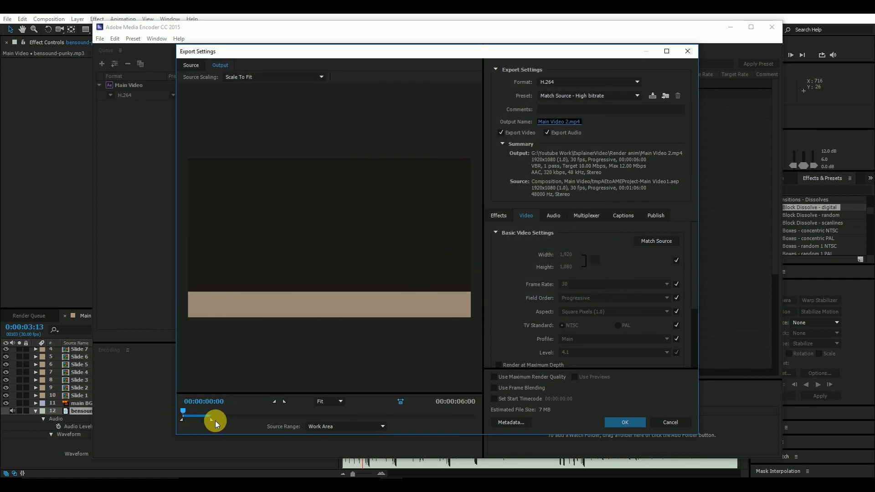
click(617, 421)
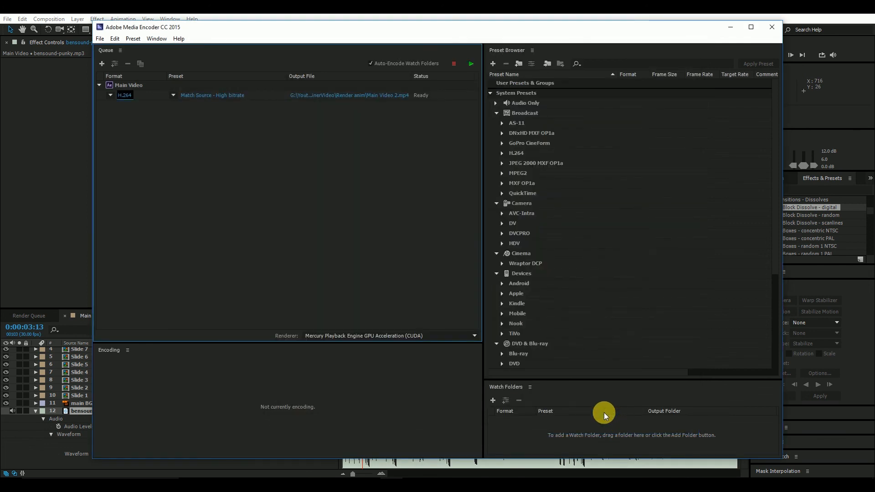
click(471, 63)
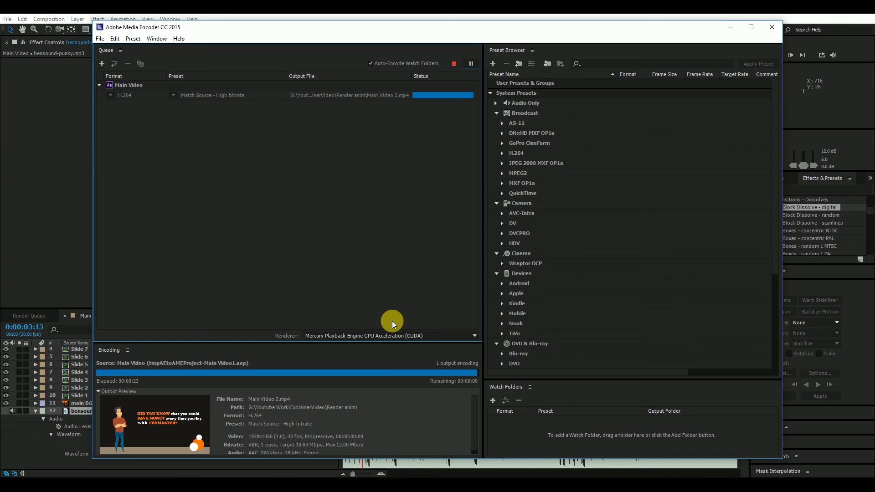
- Minimize the encoder, switch to File Explorer's Render anim folder and compare the file sizes of Main Video 2 and Main Video
click(729, 27)
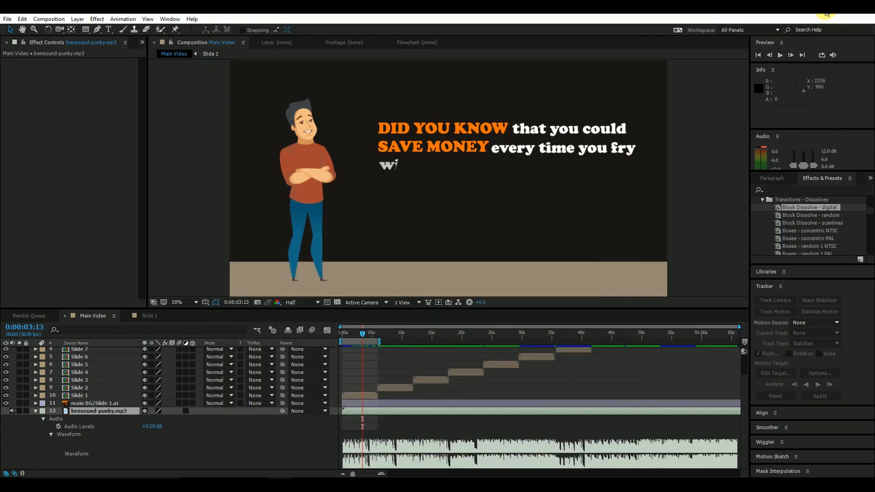
click(254, 477)
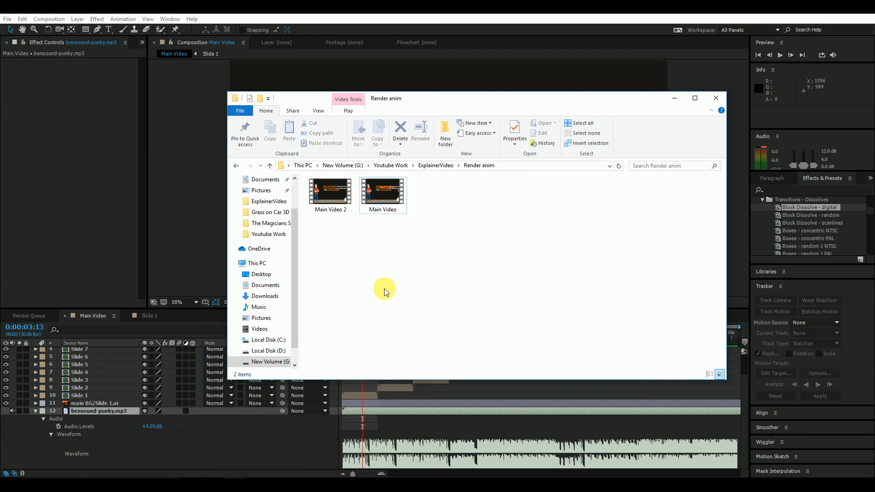
click(335, 195)
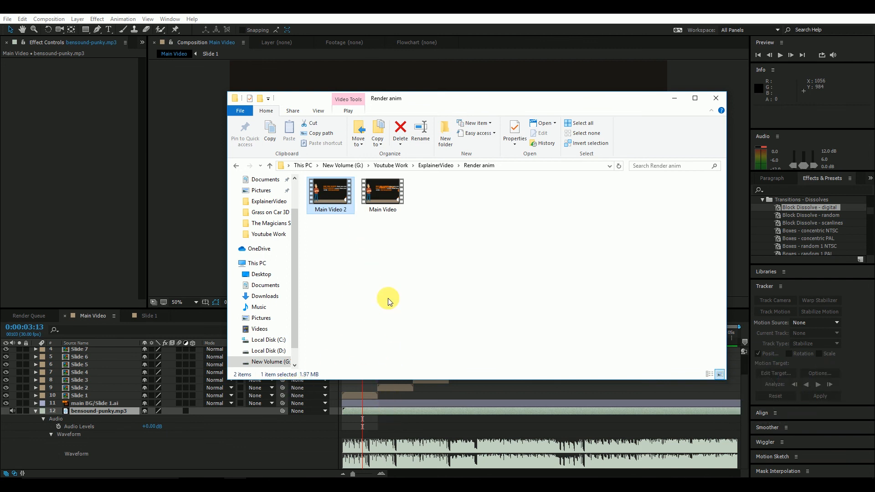
click(390, 196)
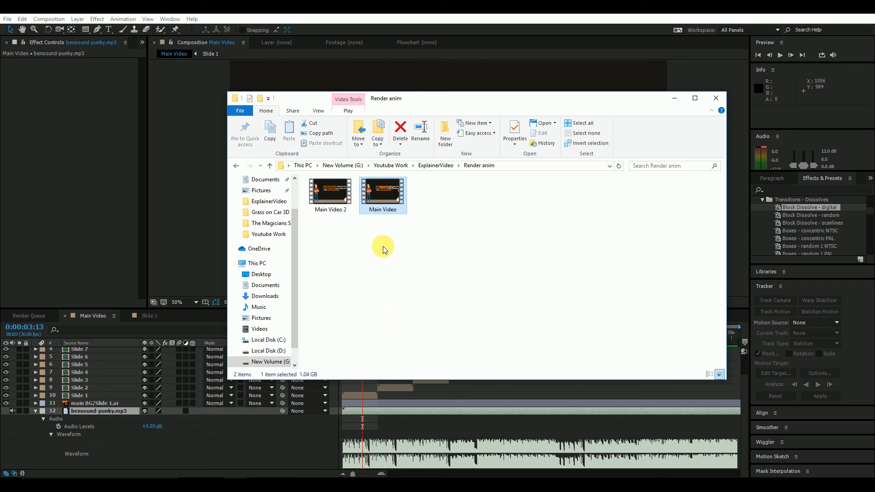
- Play Main Video 2 and close the player, and try the Main Video AVI in VLC media player before closing it
double_click(325, 199)
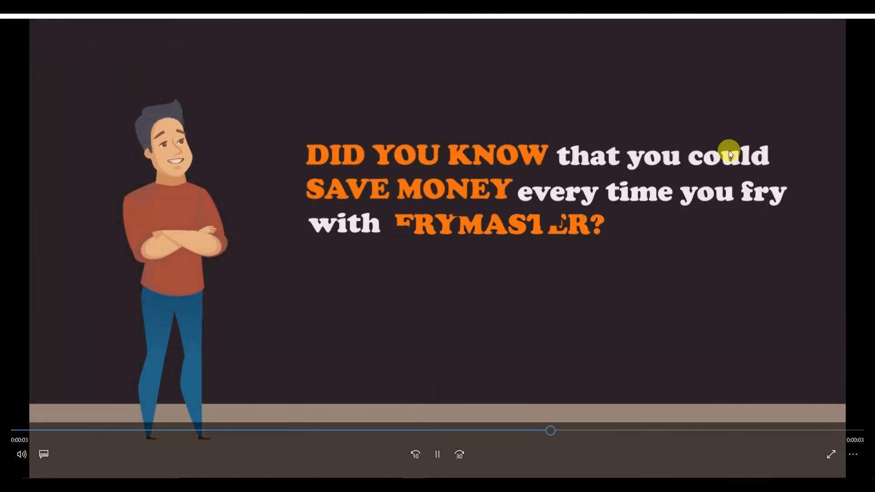
click(867, 16)
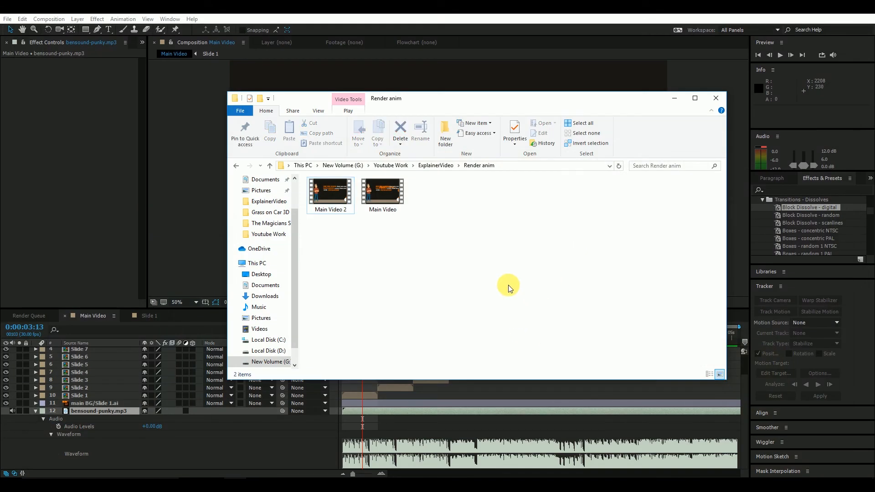
double_click(379, 198)
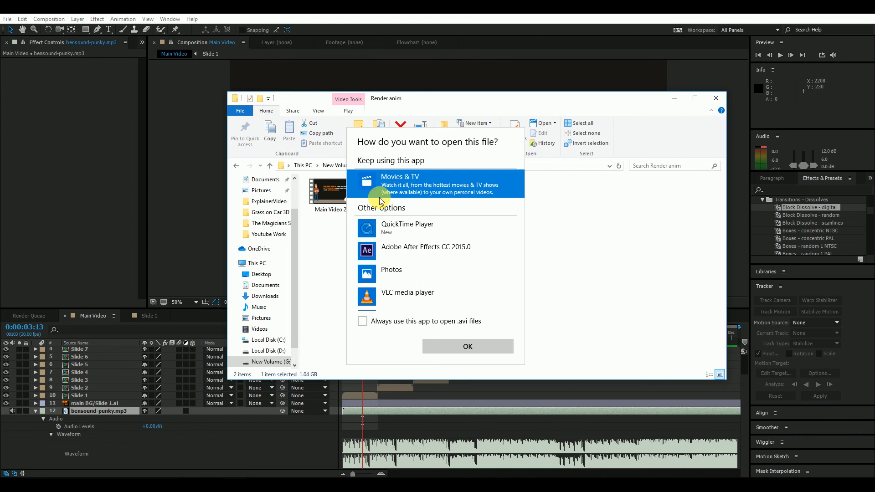
click(435, 297)
click(466, 347)
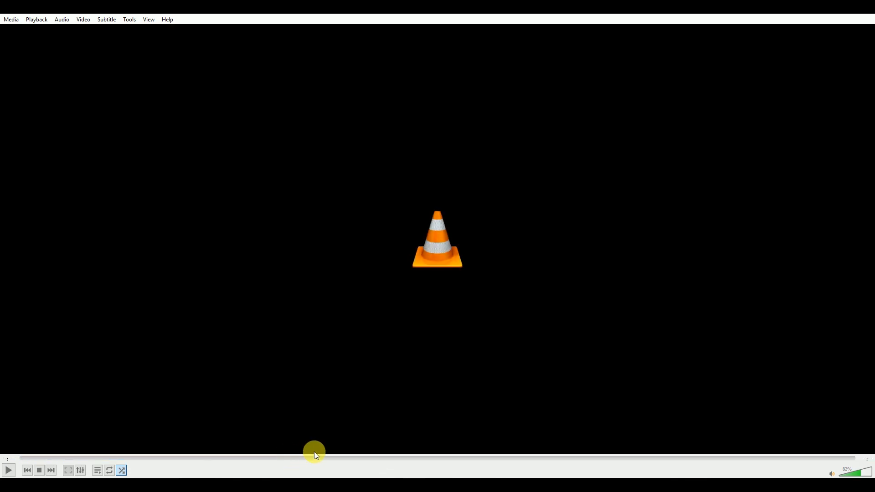
click(864, 7)
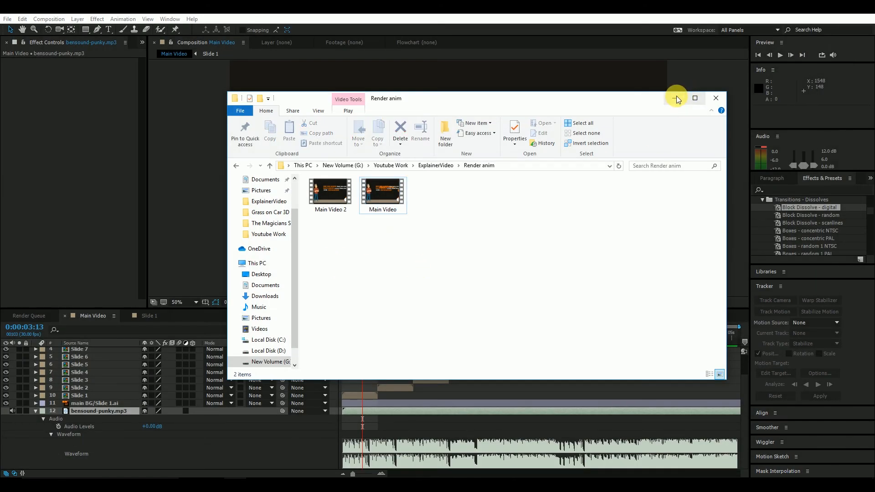
- Minimize File Explorer to return to After Effects and move the Main Video timeline's current time to 0:00:04:10
click(677, 99)
mouse_move(357, 336)
mouse_down()
mouse_move(350, 338)
mouse_move(368, 338)
mouse_up()
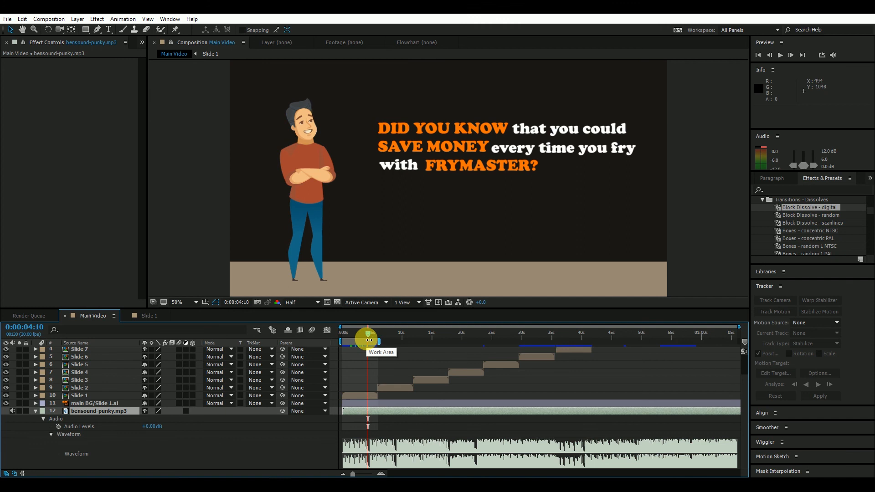